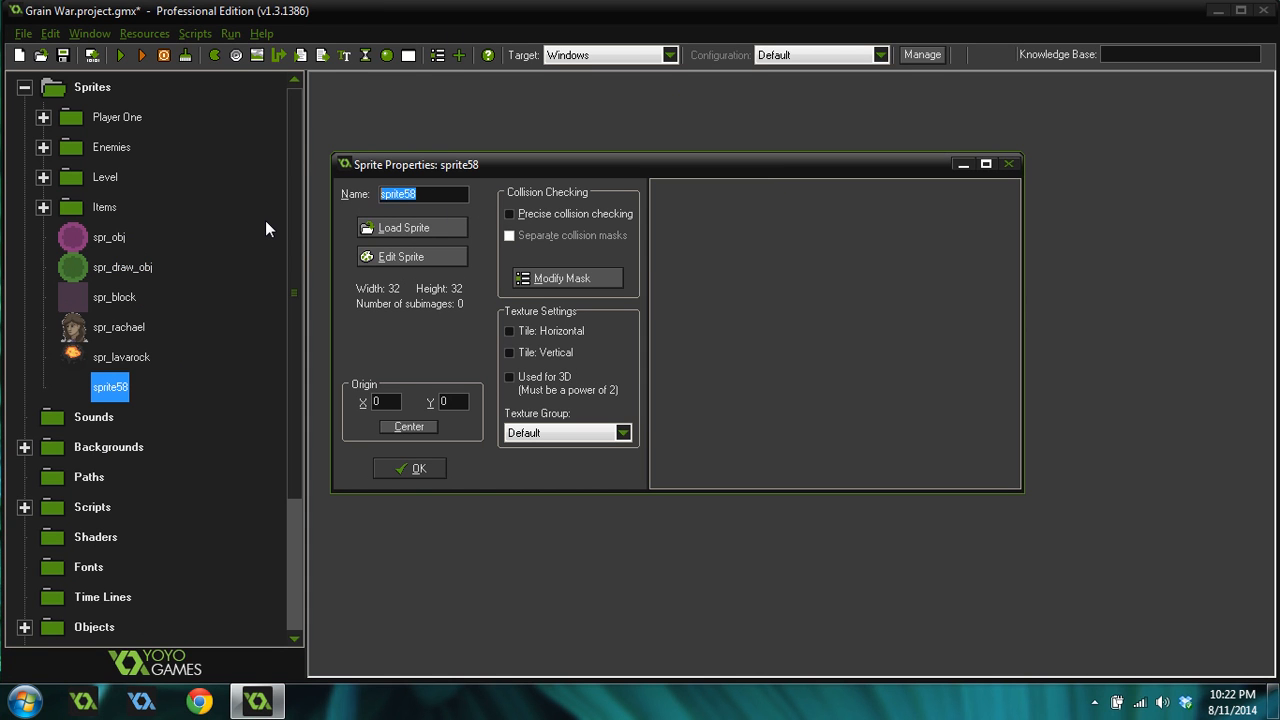
Try to name the new sprite spr_tree
text(spr_)
text(tree)
click(434, 472)
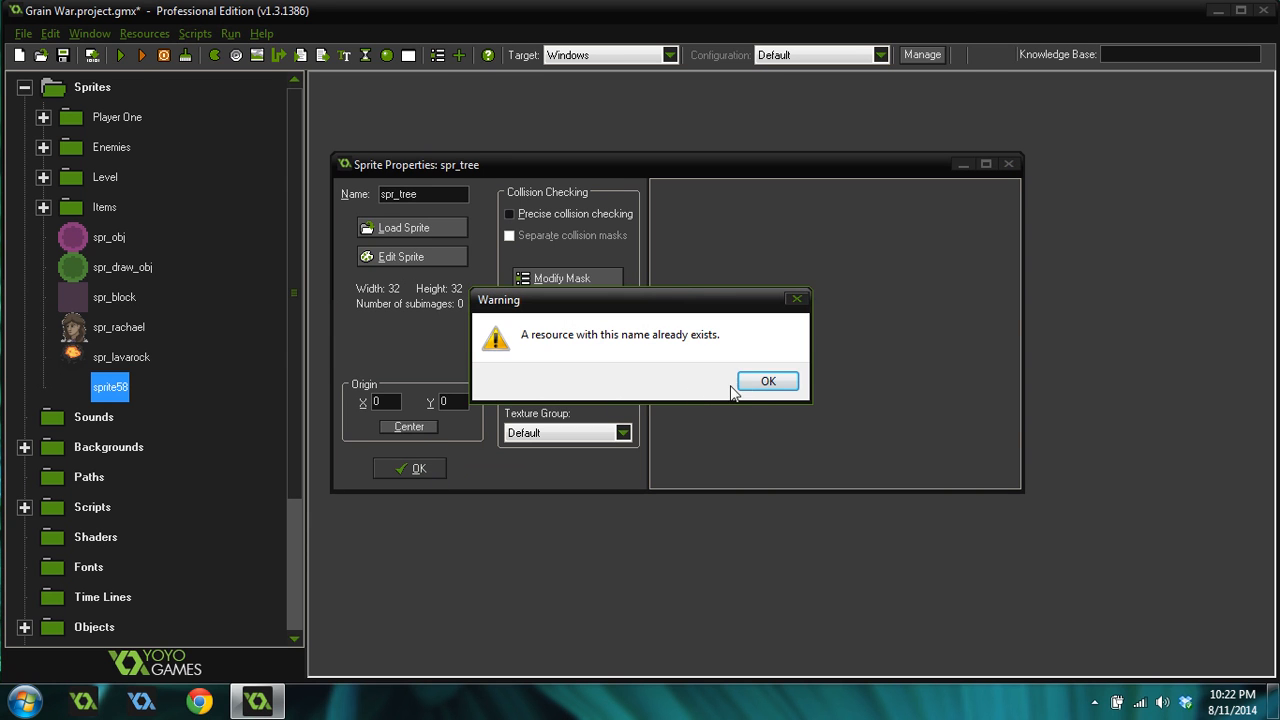
click(766, 382)
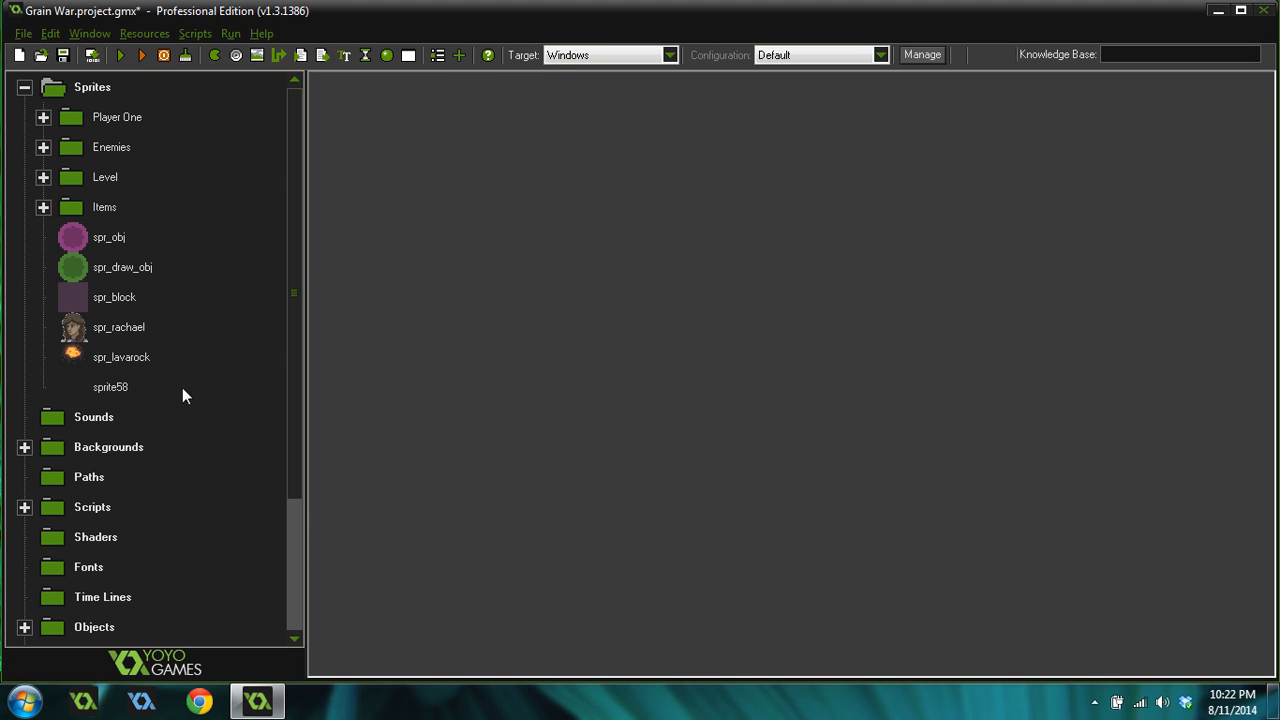
Name the new sprite spr_tree_four
double_click(108, 387)
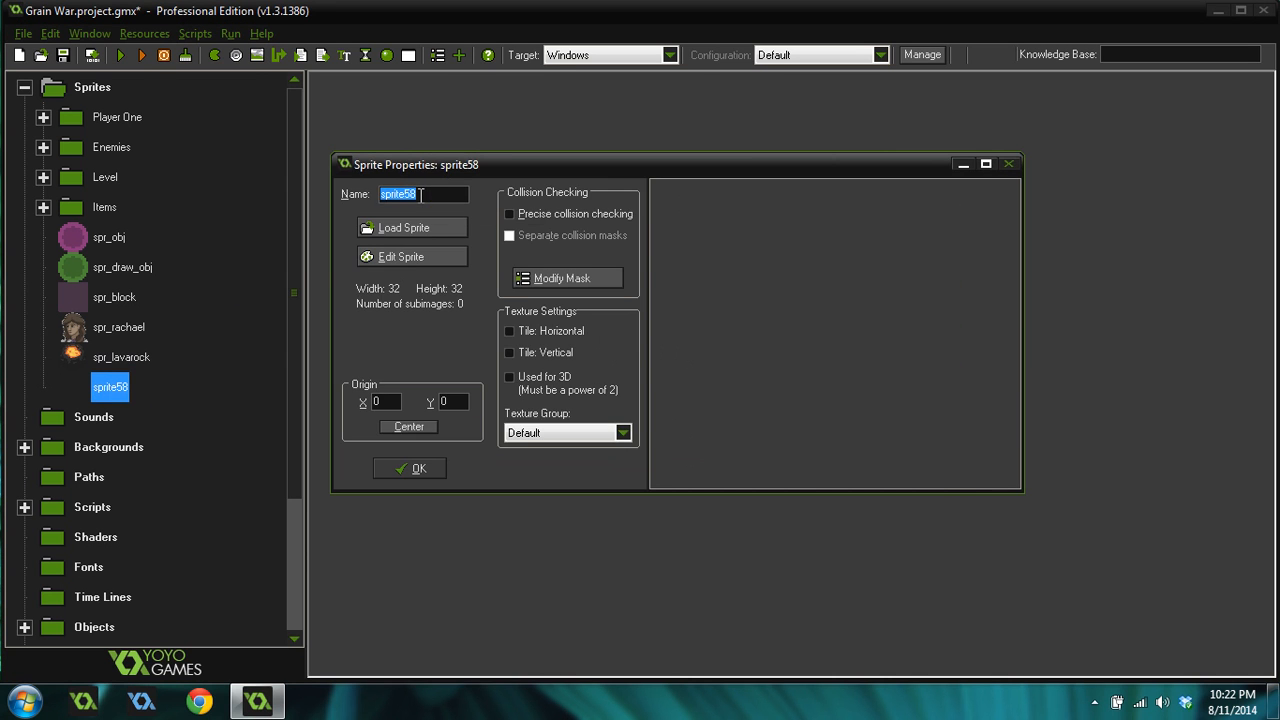
text(spr_tree_four)
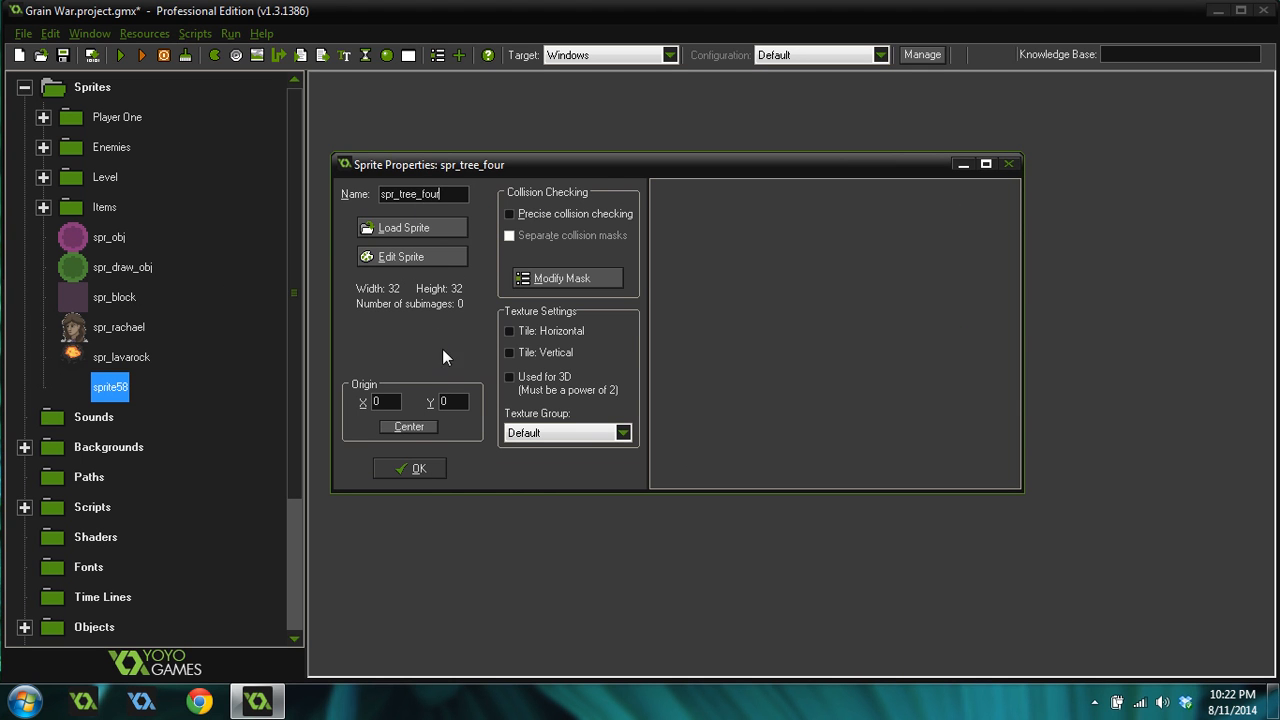
click(413, 466)
Edit the spr_tree_four sprite and create a blank image 32 wide and 64 high
double_click(130, 390)
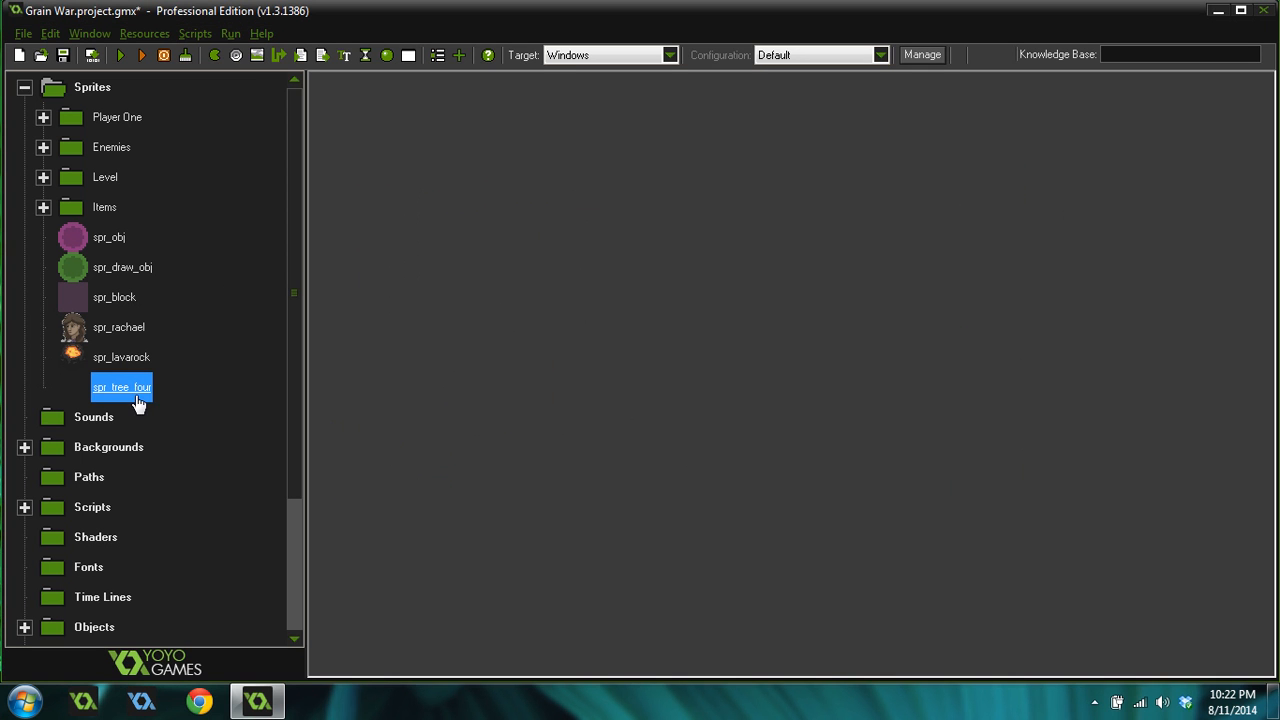
click(400, 257)
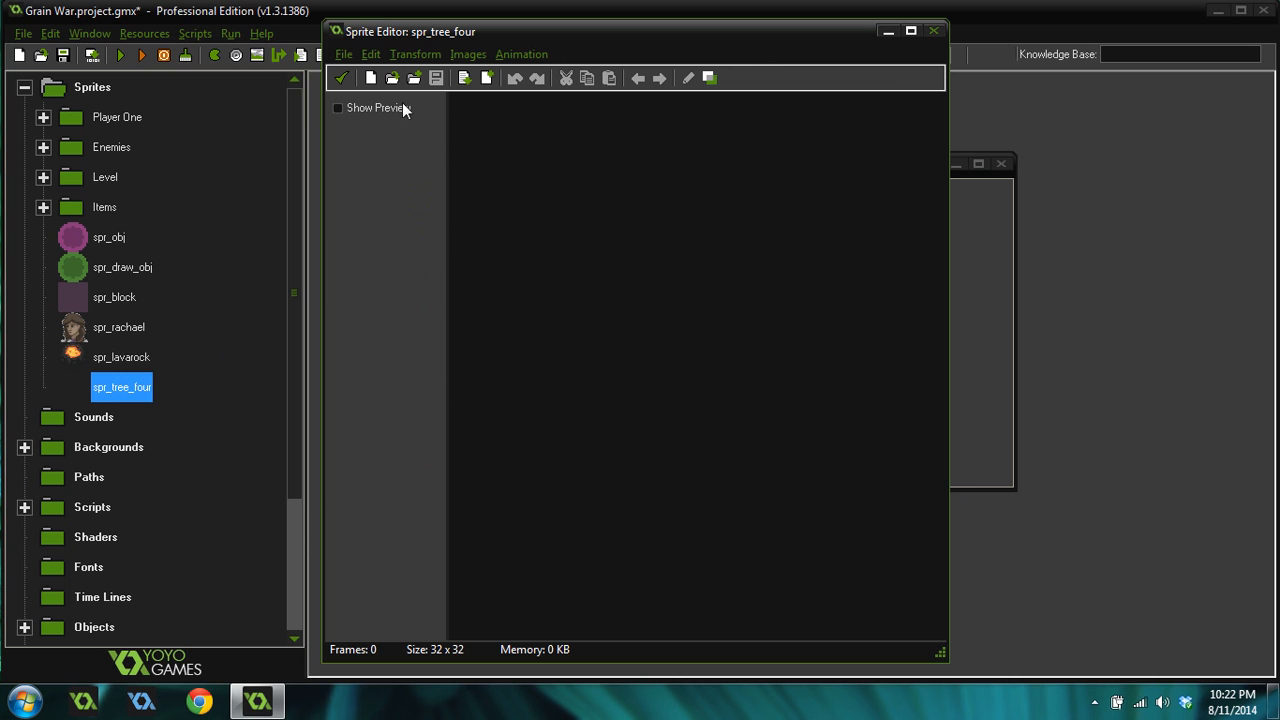
click(371, 79)
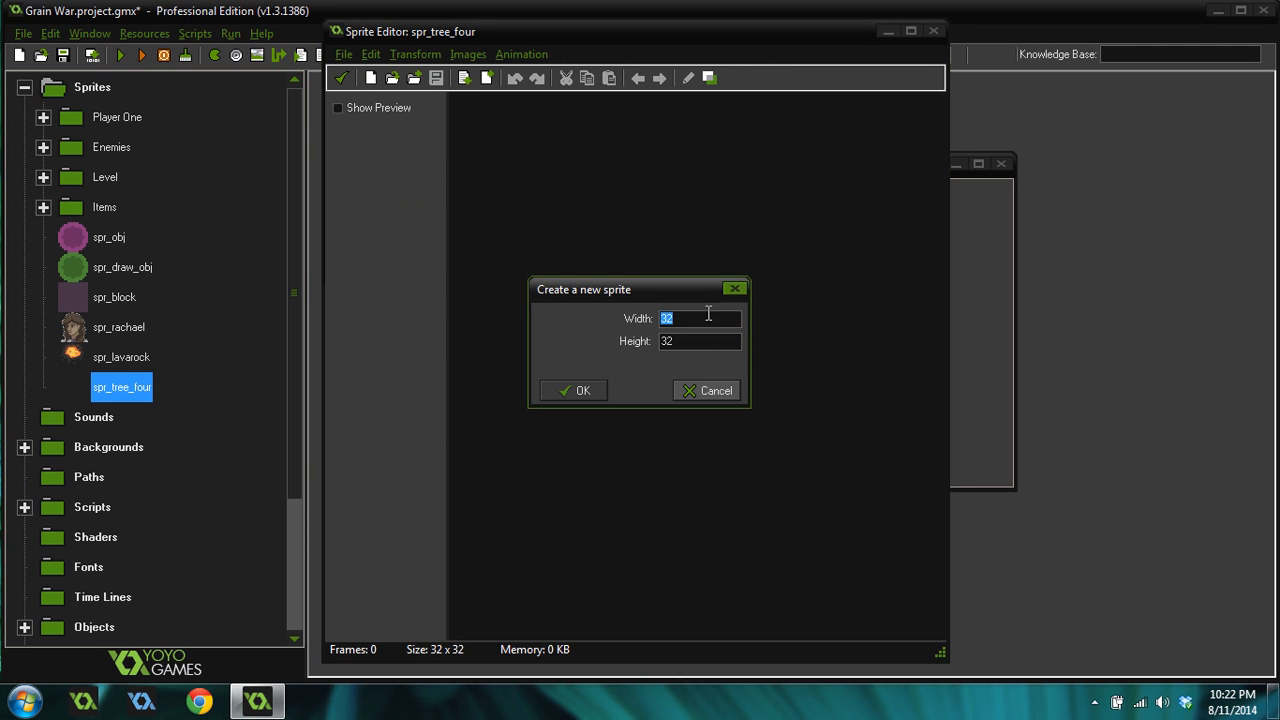
key(Tab)
key(shift+Tab)
key(Tab)
text(64)
click(589, 395)
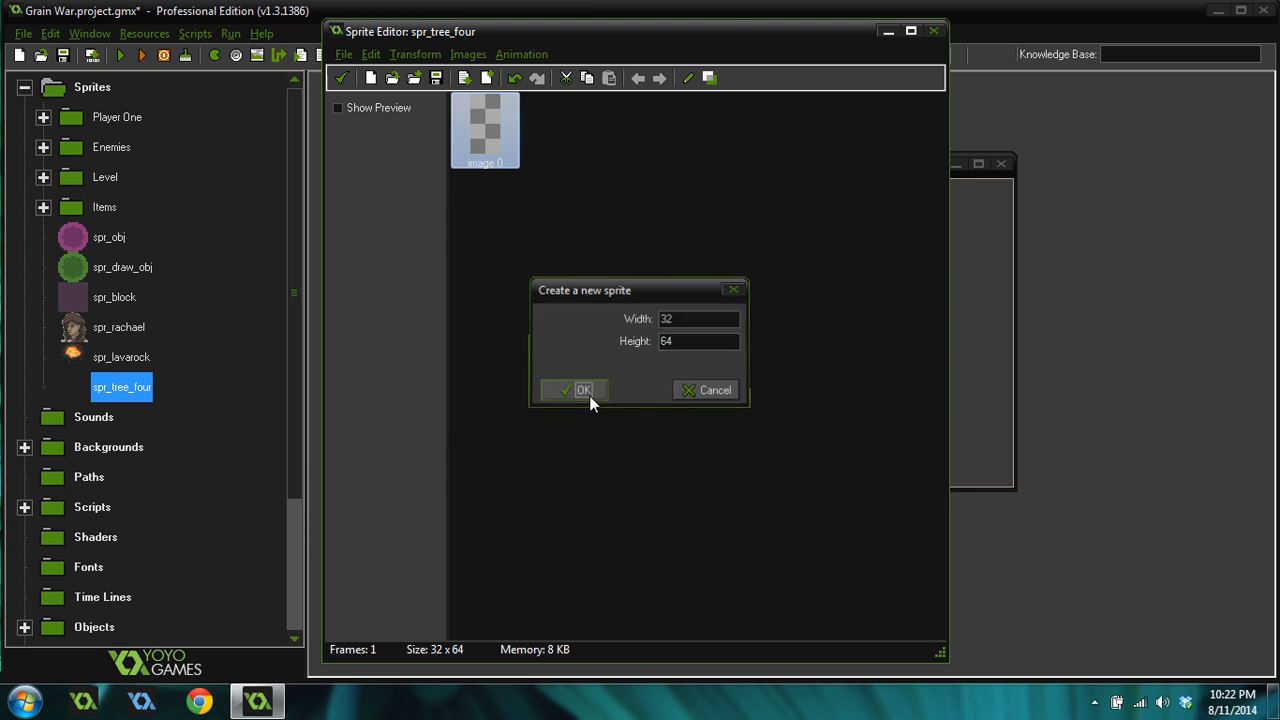
Replace the blank image with a new one 48 wide and 64 high
click(370, 78)
key(Tab)
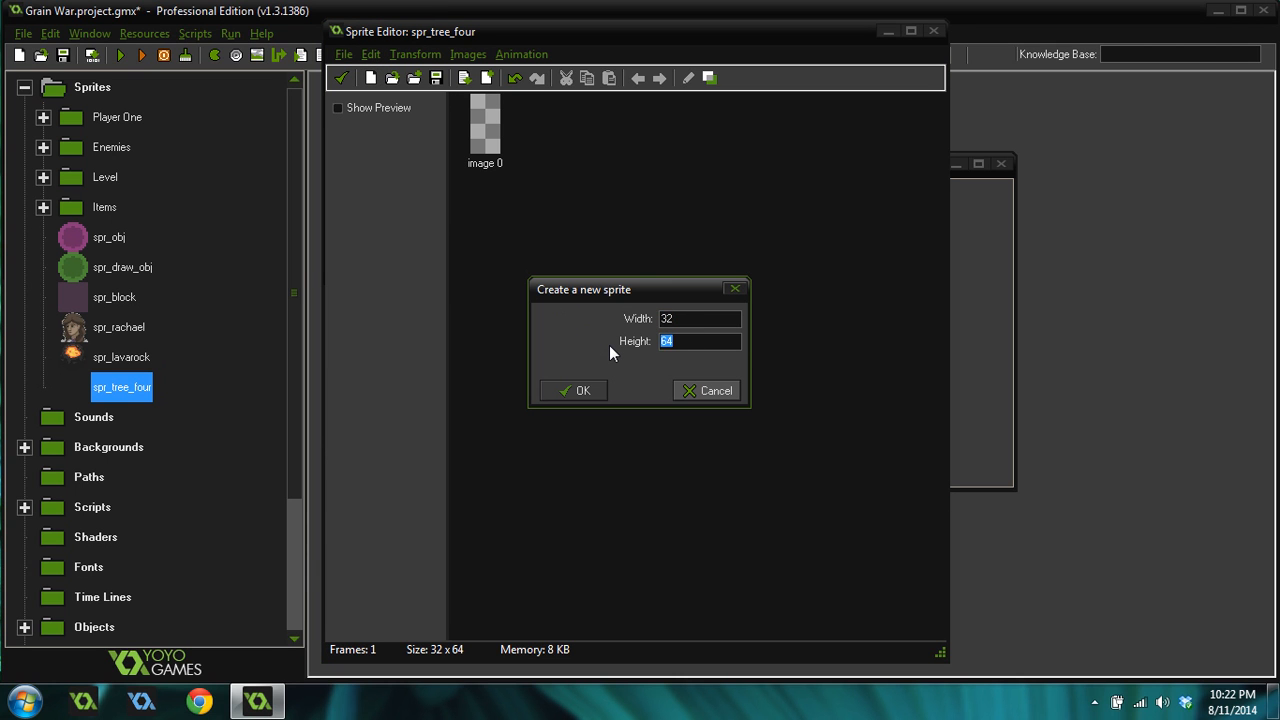
key(Home)
key(shift+Tab)
text(48)
click(568, 391)
Open the blank tree image for pixel editing and maximize its editor window
double_click(484, 140)
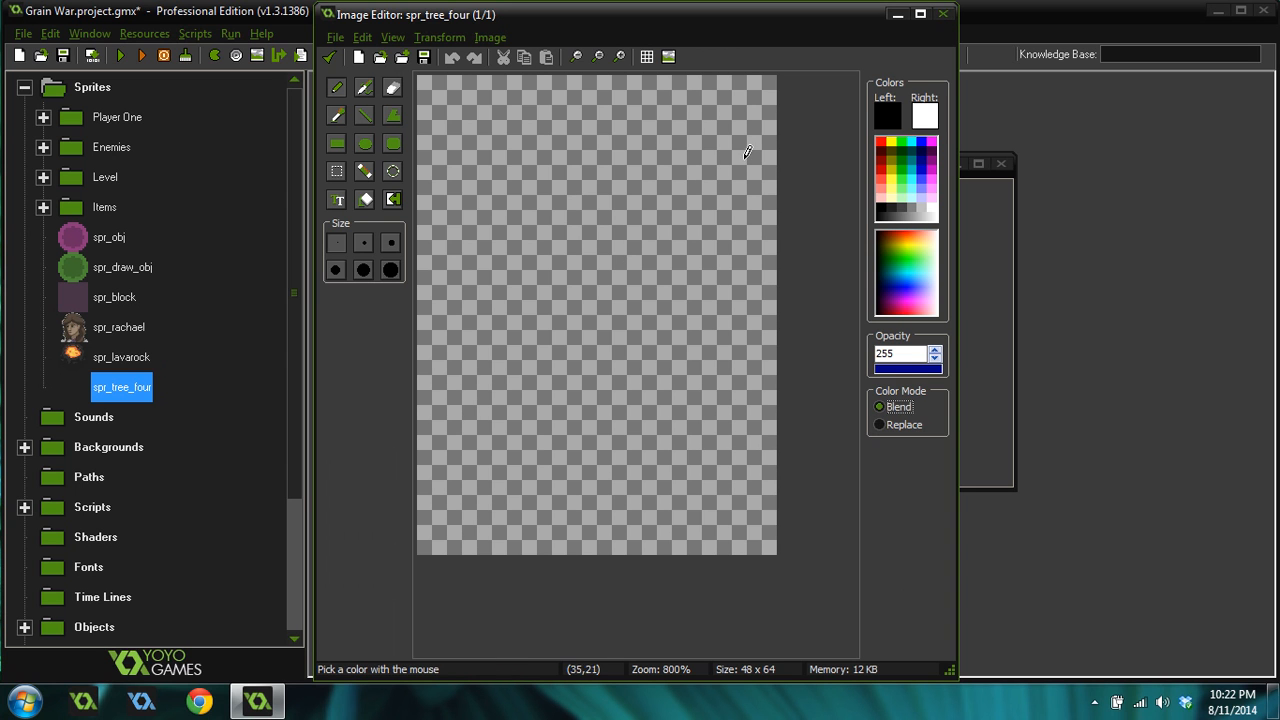
mouse_move(615, 198)
mouse_down()
mouse_move(560, 250)
mouse_move(656, 236)
mouse_up()
key(ctrl+z)
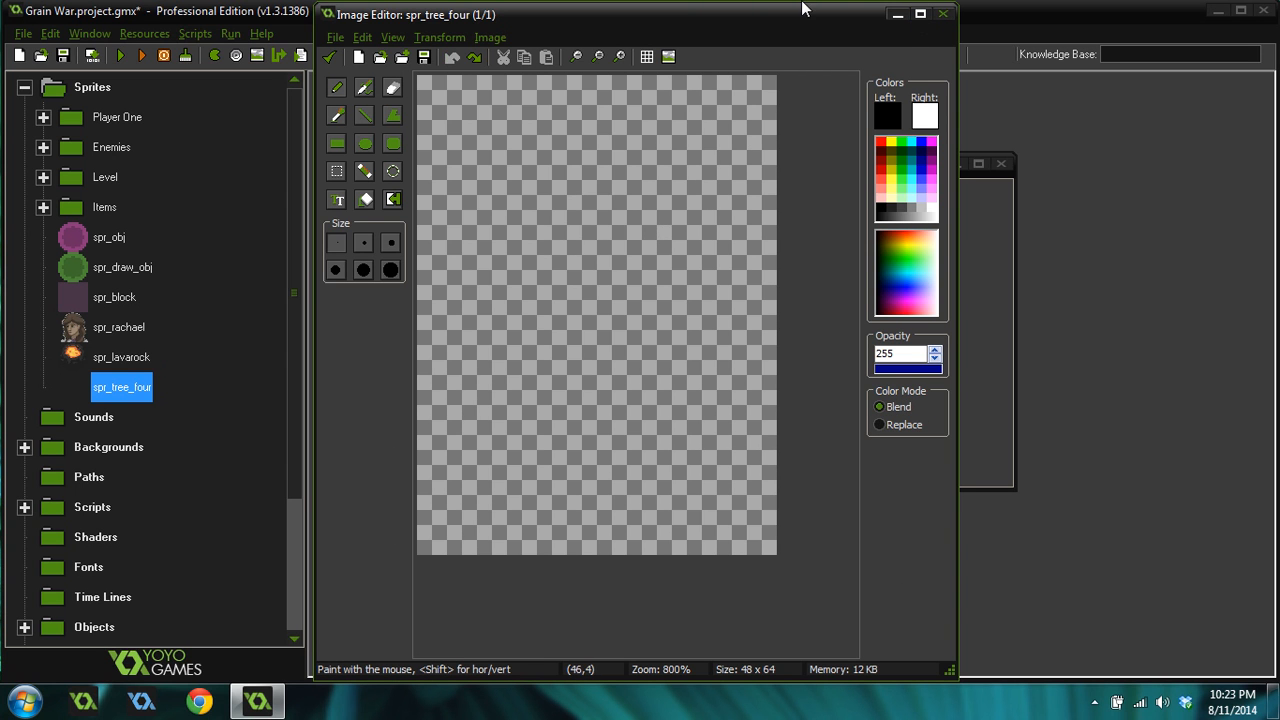
click(920, 14)
ctrl+scroll(700, 276, up, 2)
ctrl+scroll(676, 292, down, 2)
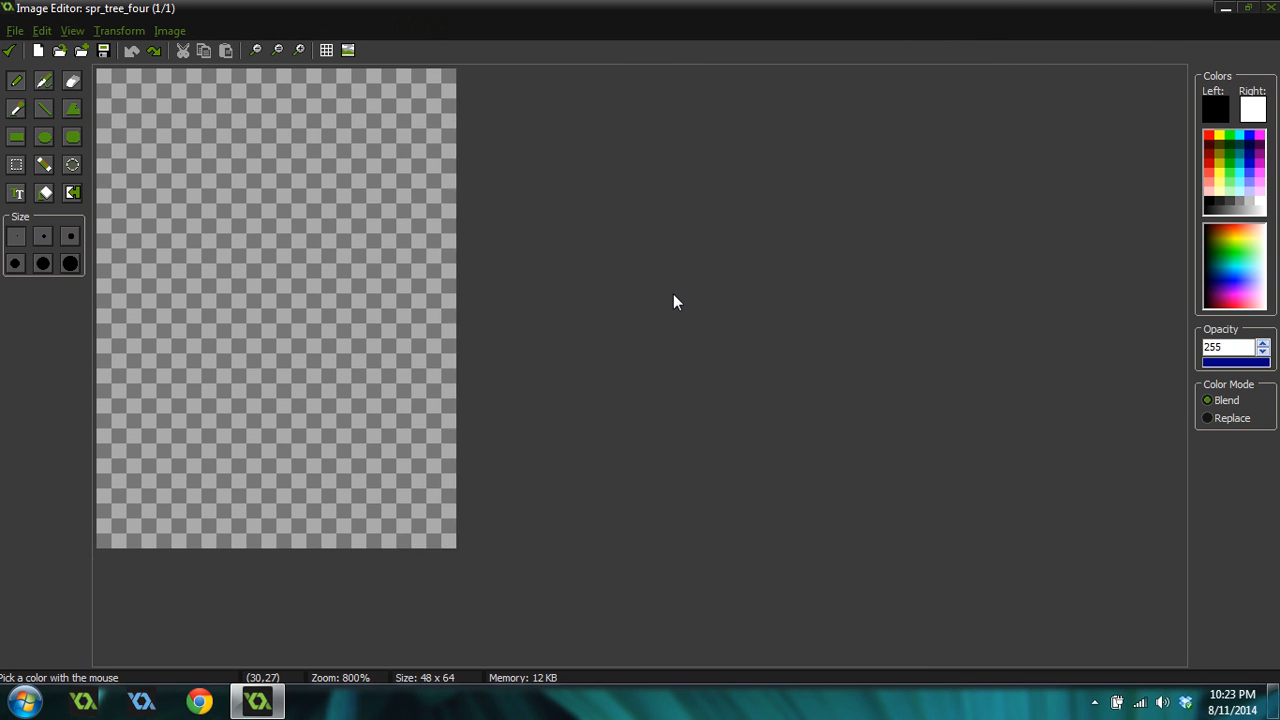
ctrl+scroll(651, 295, up, 1)
ctrl+scroll(651, 297, down, 1)
Set the left drawing color to a dark green with red 44, green 79 and blue 38
click(1234, 157)
click(1215, 108)
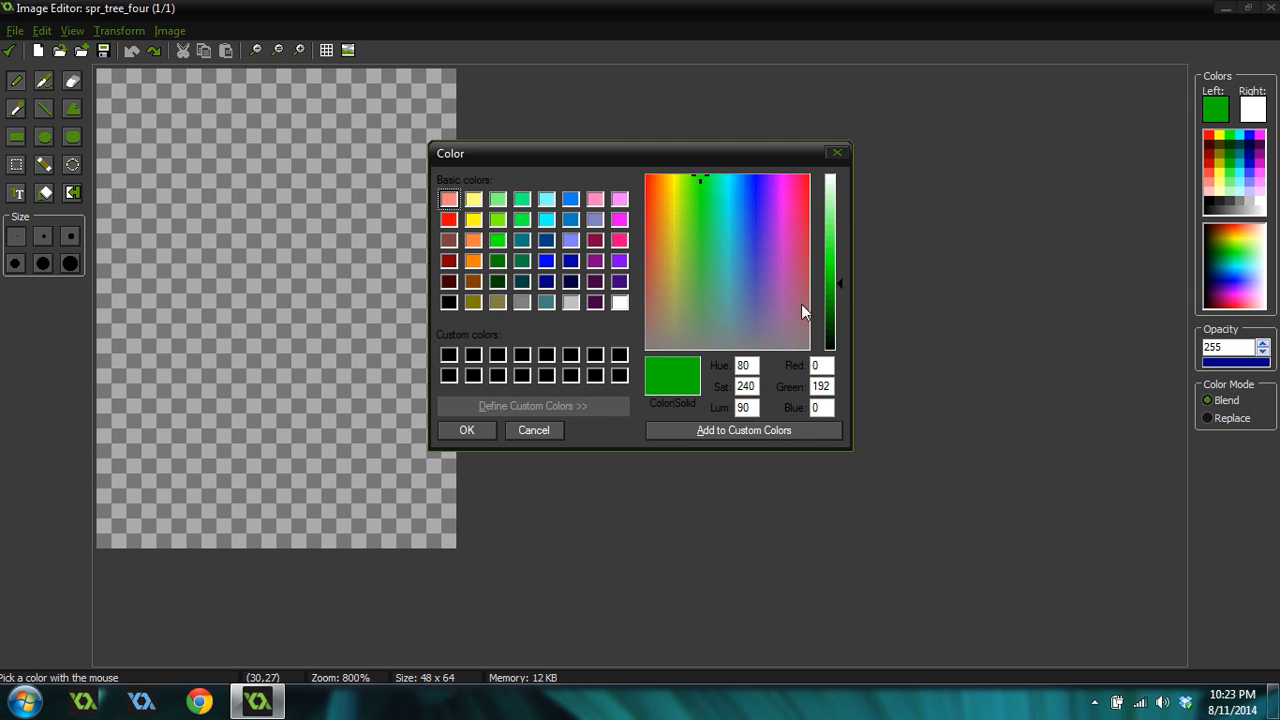
mouse_move(693, 279)
mouse_down()
mouse_move(702, 296)
mouse_move(697, 287)
mouse_up()
click(835, 302)
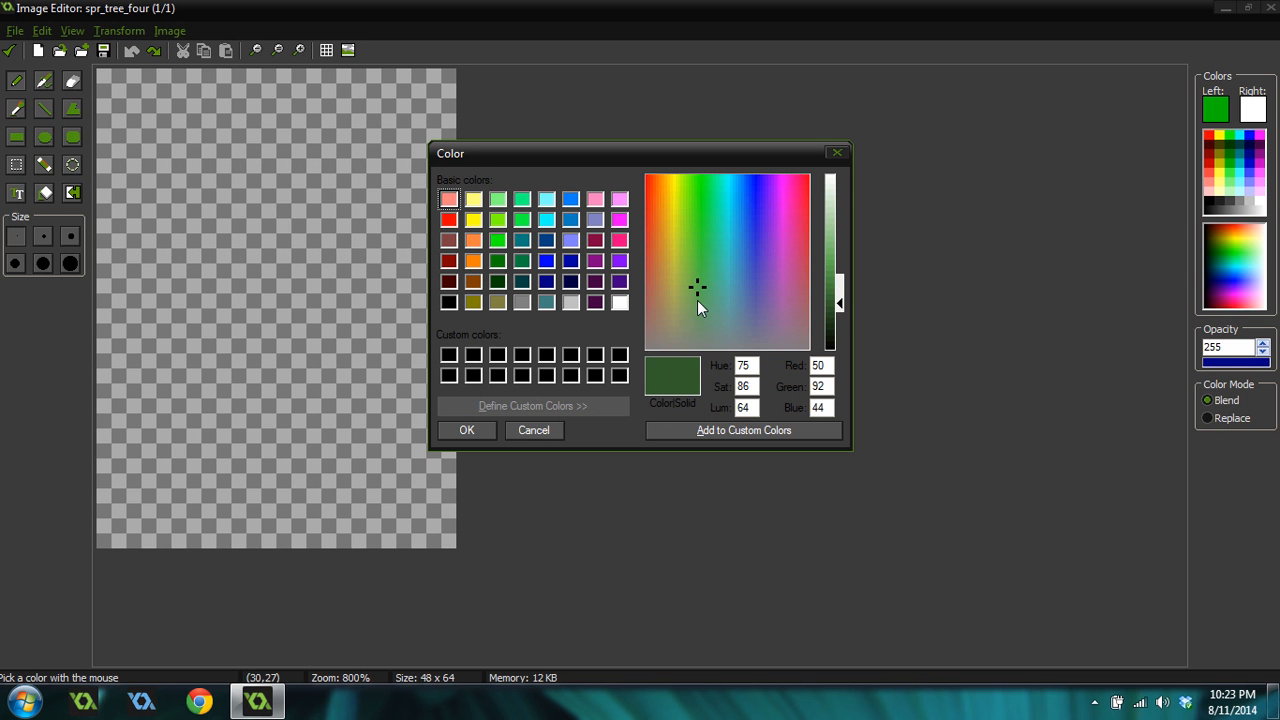
click(469, 430)
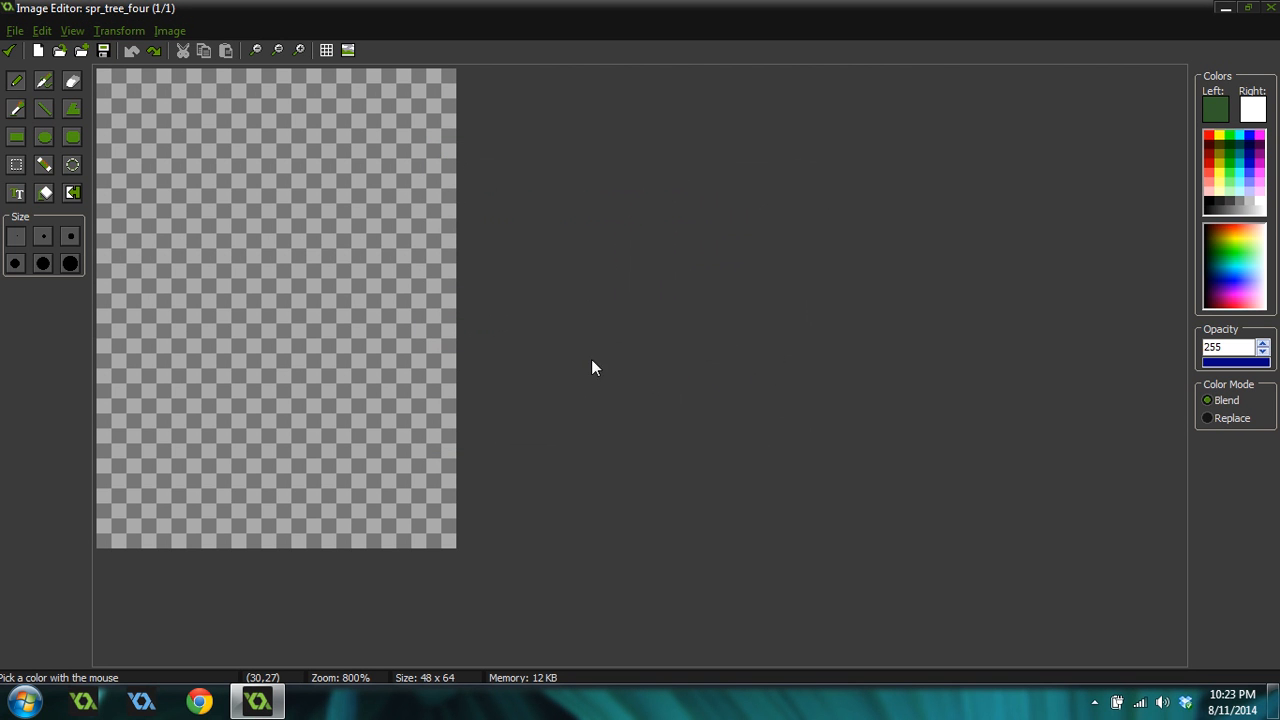
click(1226, 102)
click(830, 308)
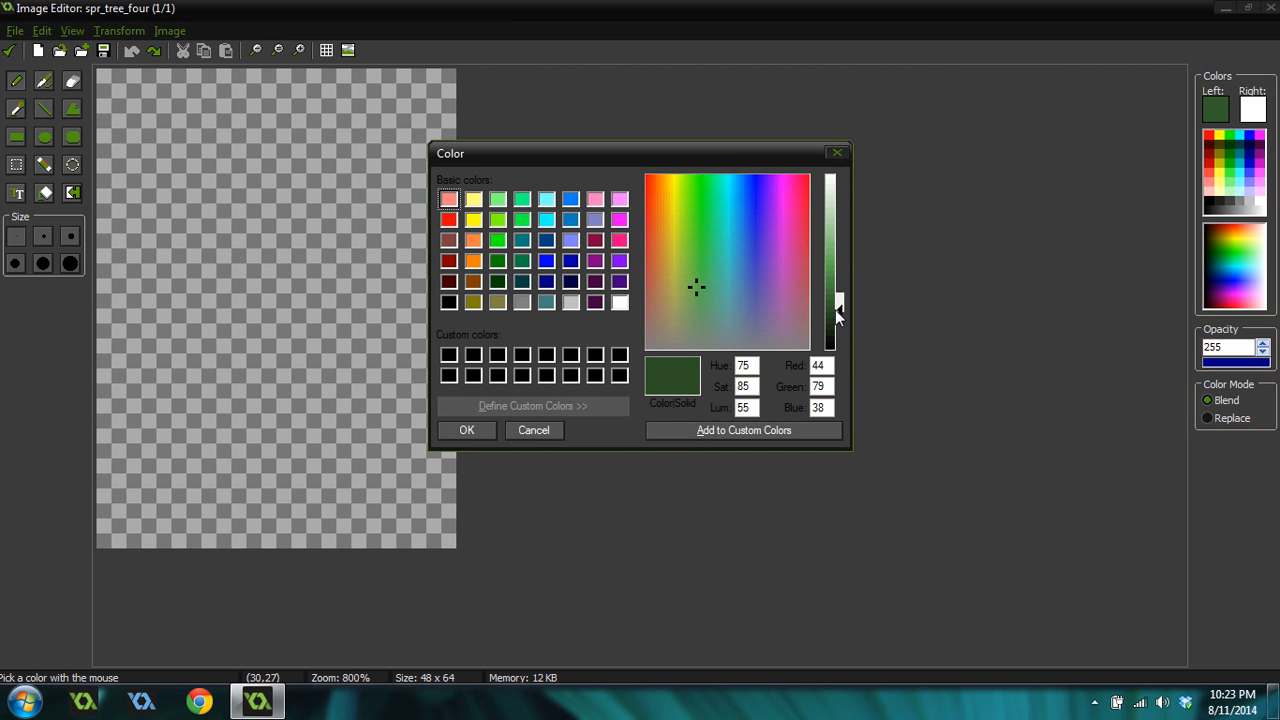
click(467, 431)
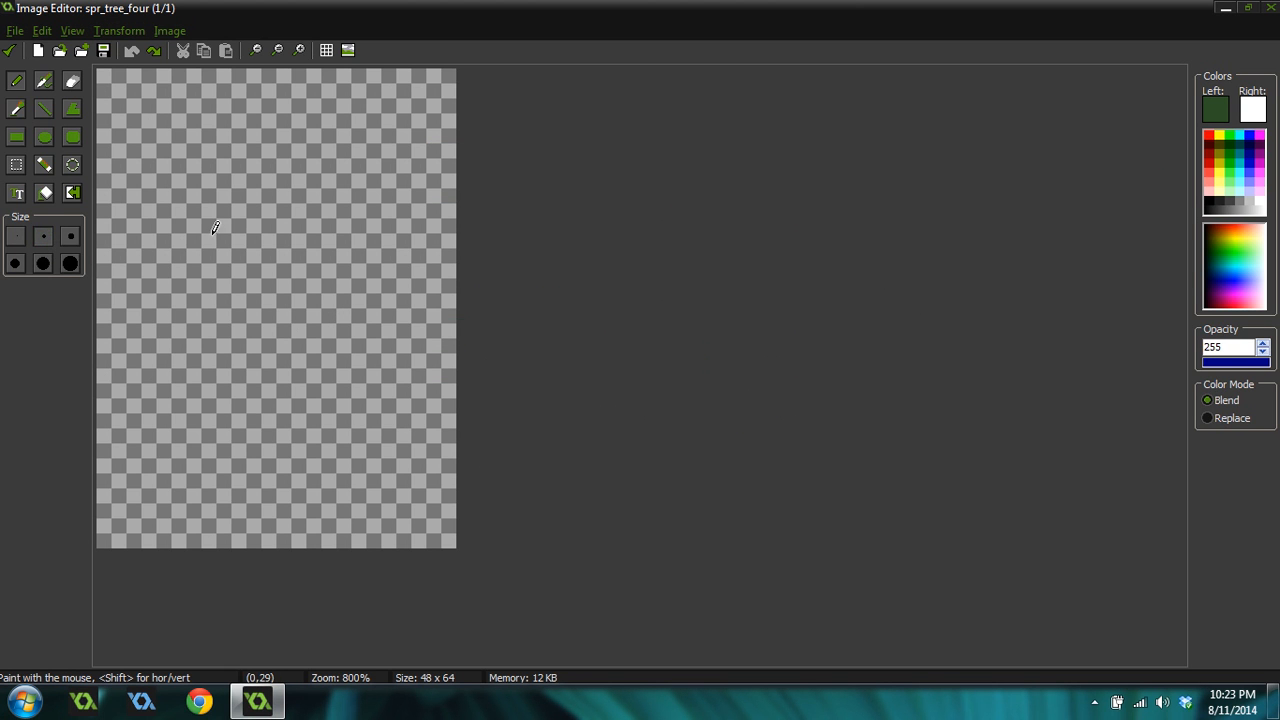
Paint the solid dark green silhouette of the tree's foliage, with a separate clump at the lower right of the canvas
click(261, 189)
mouse_move(254, 157)
mouse_down()
mouse_move(280, 140)
mouse_move(296, 215)
mouse_move(318, 240)
mouse_move(218, 150)
mouse_move(238, 157)
mouse_move(218, 165)
mouse_move(212, 227)
mouse_move(195, 255)
mouse_move(150, 270)
mouse_move(176, 257)
mouse_move(186, 285)
mouse_move(250, 300)
mouse_move(231, 285)
mouse_move(260, 188)
mouse_move(285, 262)
mouse_move(325, 285)
mouse_move(309, 247)
mouse_move(355, 280)
mouse_move(386, 243)
mouse_move(371, 286)
mouse_move(330, 355)
mouse_move(282, 375)
mouse_move(277, 340)
mouse_move(244, 369)
mouse_move(215, 330)
mouse_move(165, 370)
mouse_move(148, 331)
mouse_move(224, 388)
mouse_move(270, 372)
mouse_move(214, 392)
mouse_move(128, 380)
mouse_move(335, 334)
mouse_move(346, 354)
mouse_move(410, 350)
mouse_move(402, 395)
mouse_move(372, 428)
mouse_move(348, 398)
mouse_move(400, 415)
mouse_move(421, 380)
mouse_move(410, 414)
mouse_move(422, 392)
mouse_up()
ctrl+scroll(412, 318, down, 5)
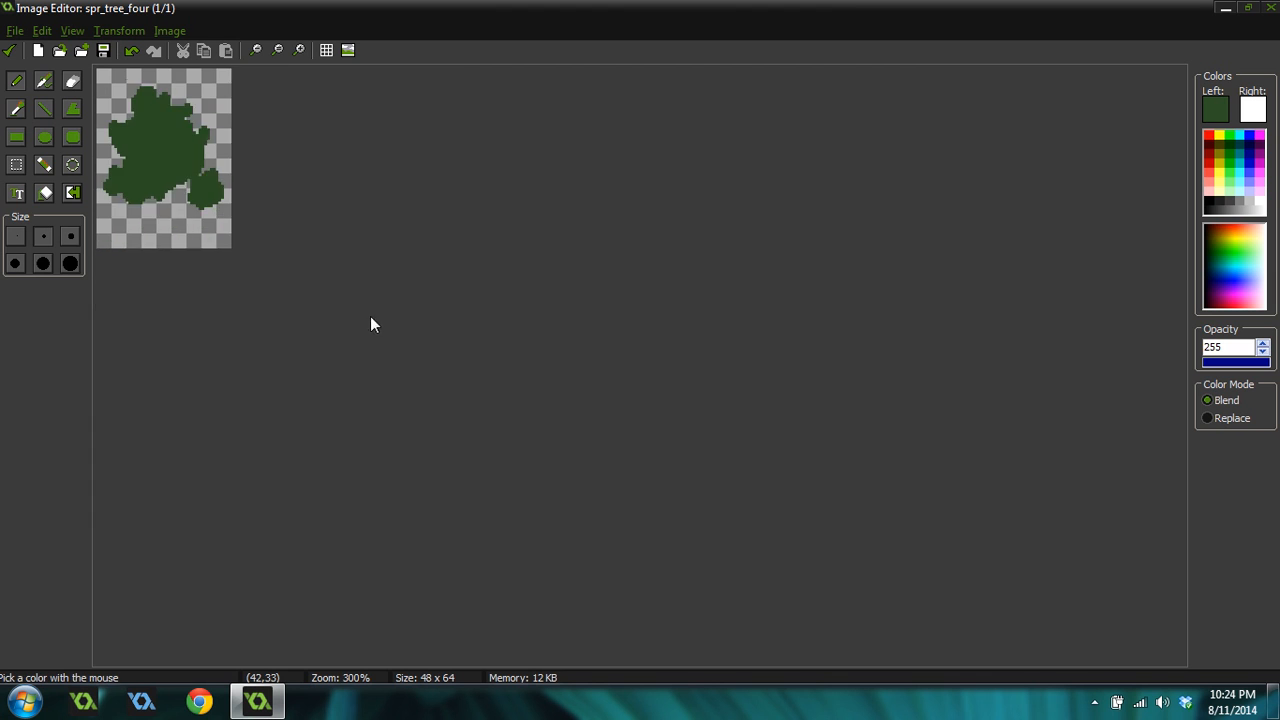
ctrl+scroll(346, 318, up, 5)
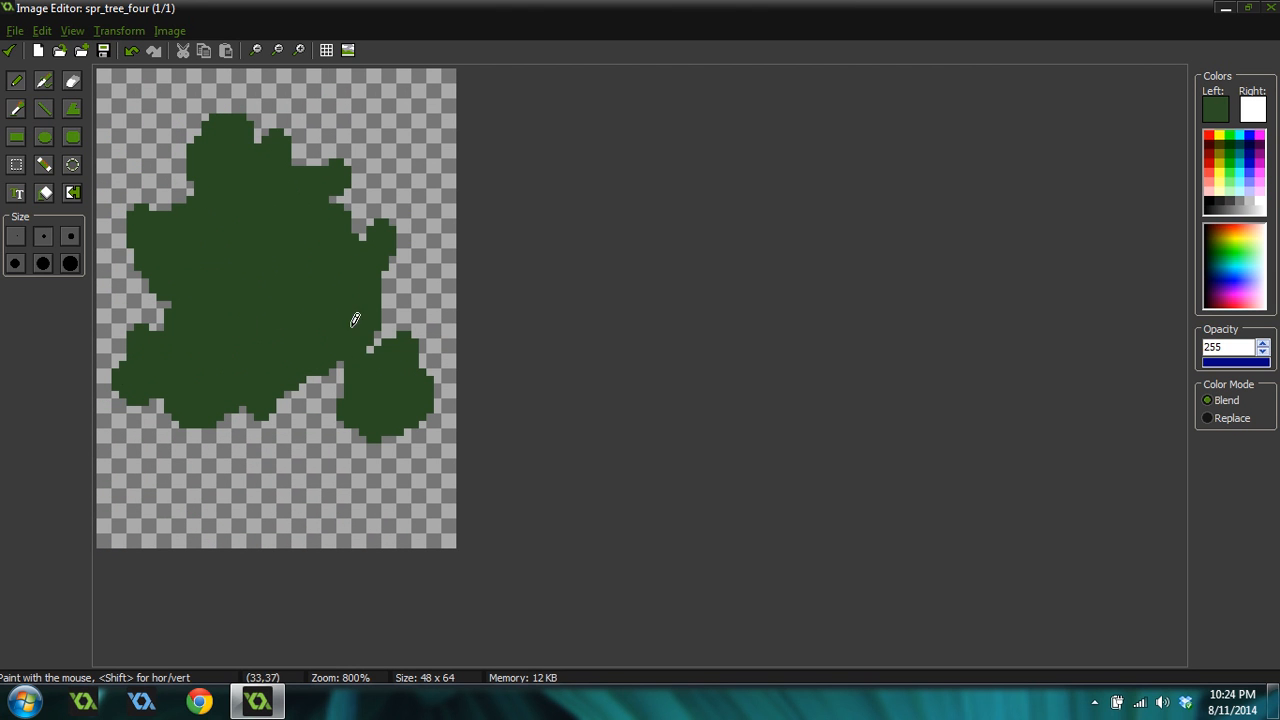
drag(350, 416, 411, 428)
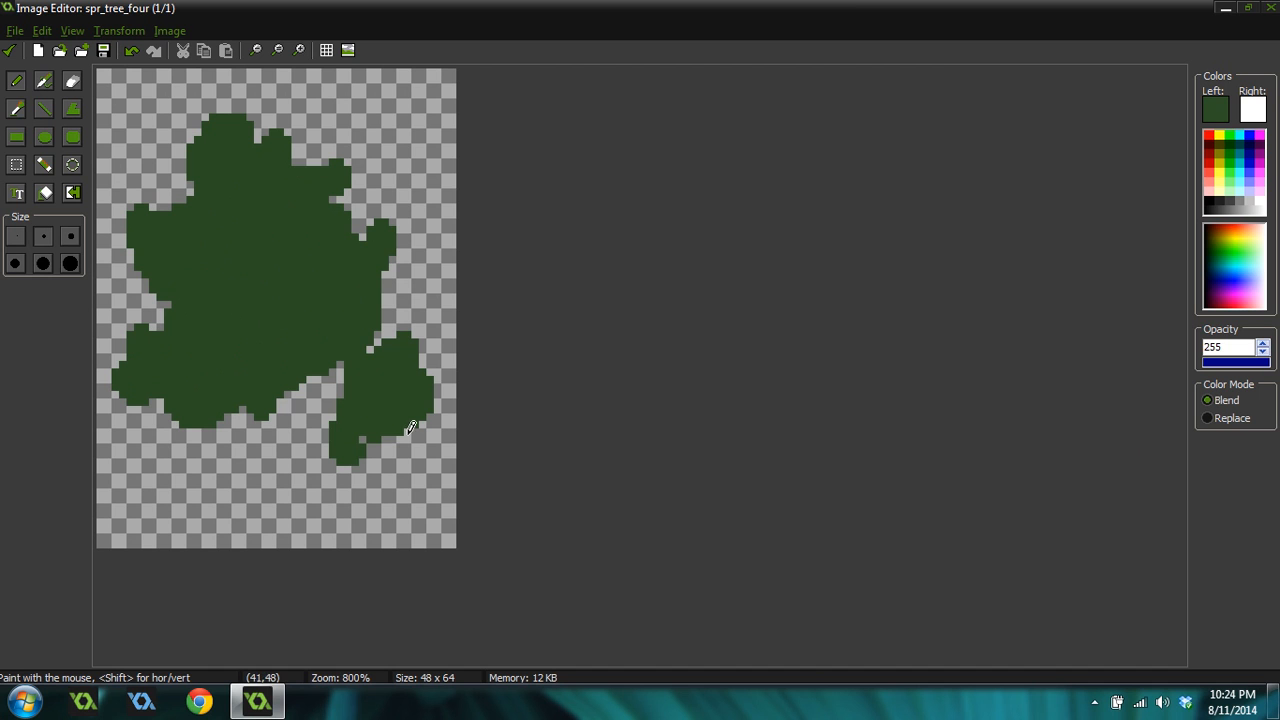
key(ctrl+z)
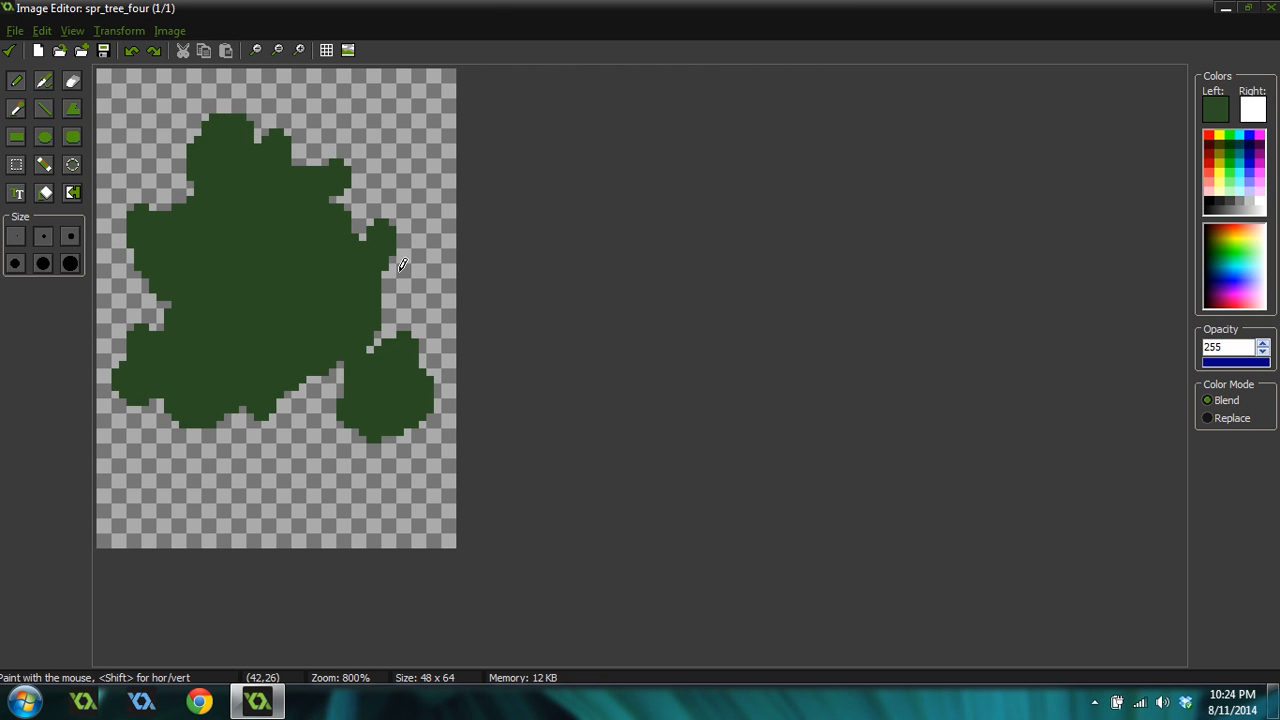
Set the left drawing color to a lighter green with red 74, green 132 and blue 64
scroll(386, 297, down, 3)
scroll(384, 299, up, 2)
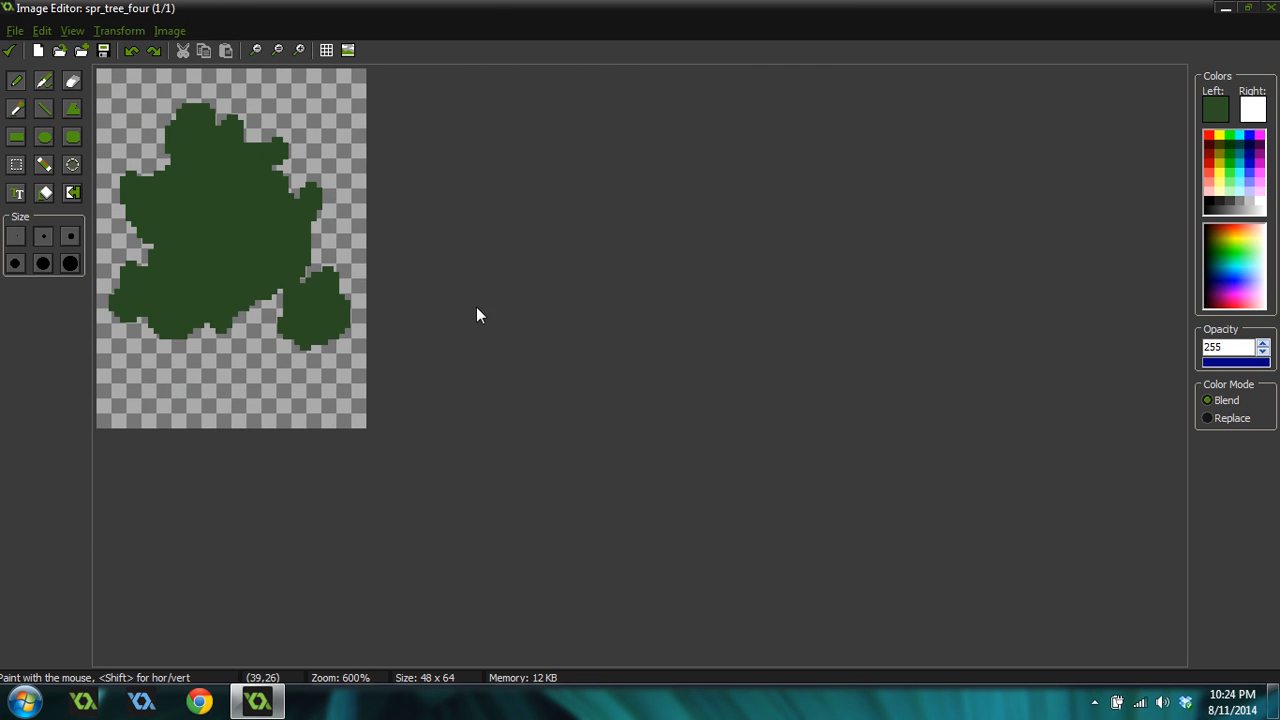
scroll(476, 315, up, 2)
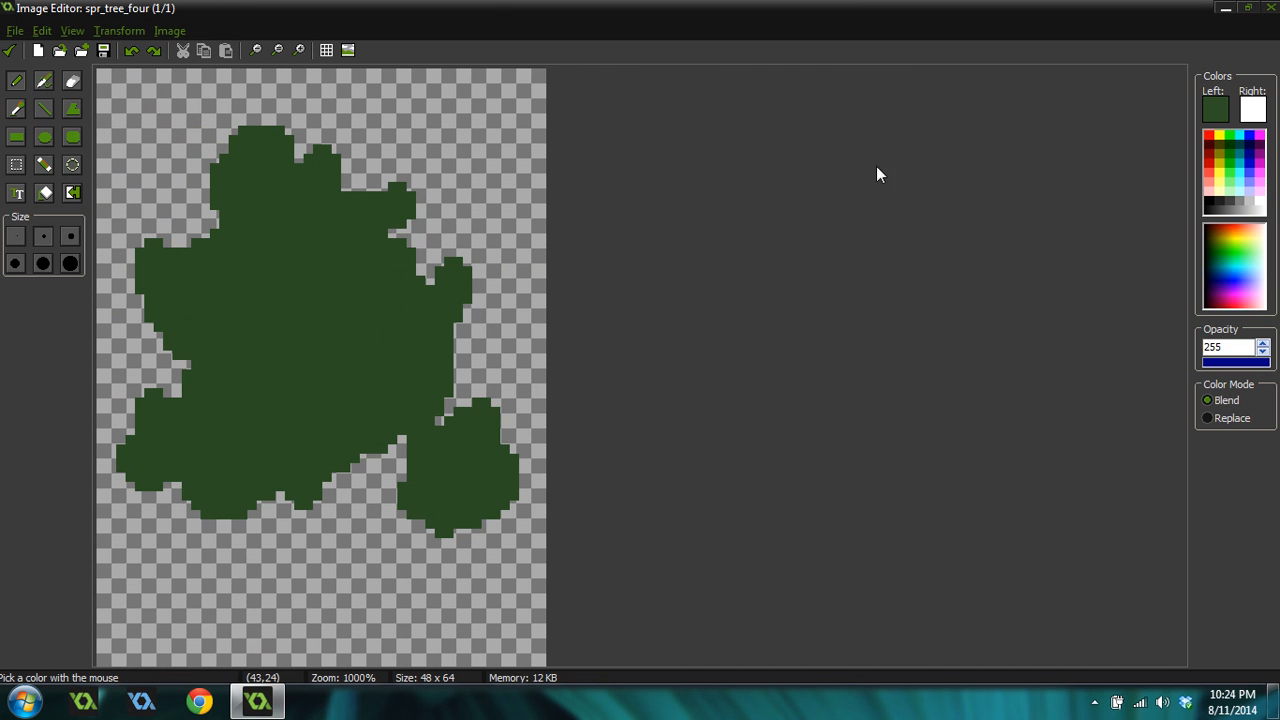
click(1215, 112)
drag(842, 283, 840, 284)
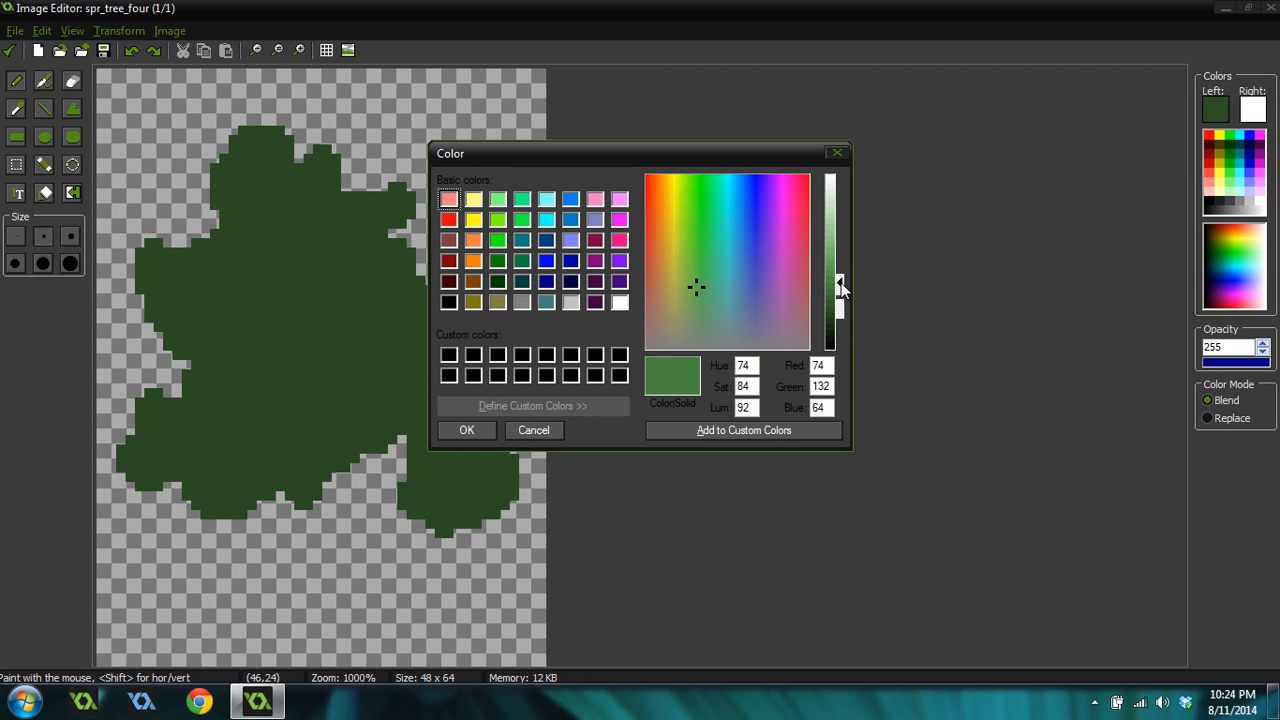
click(468, 428)
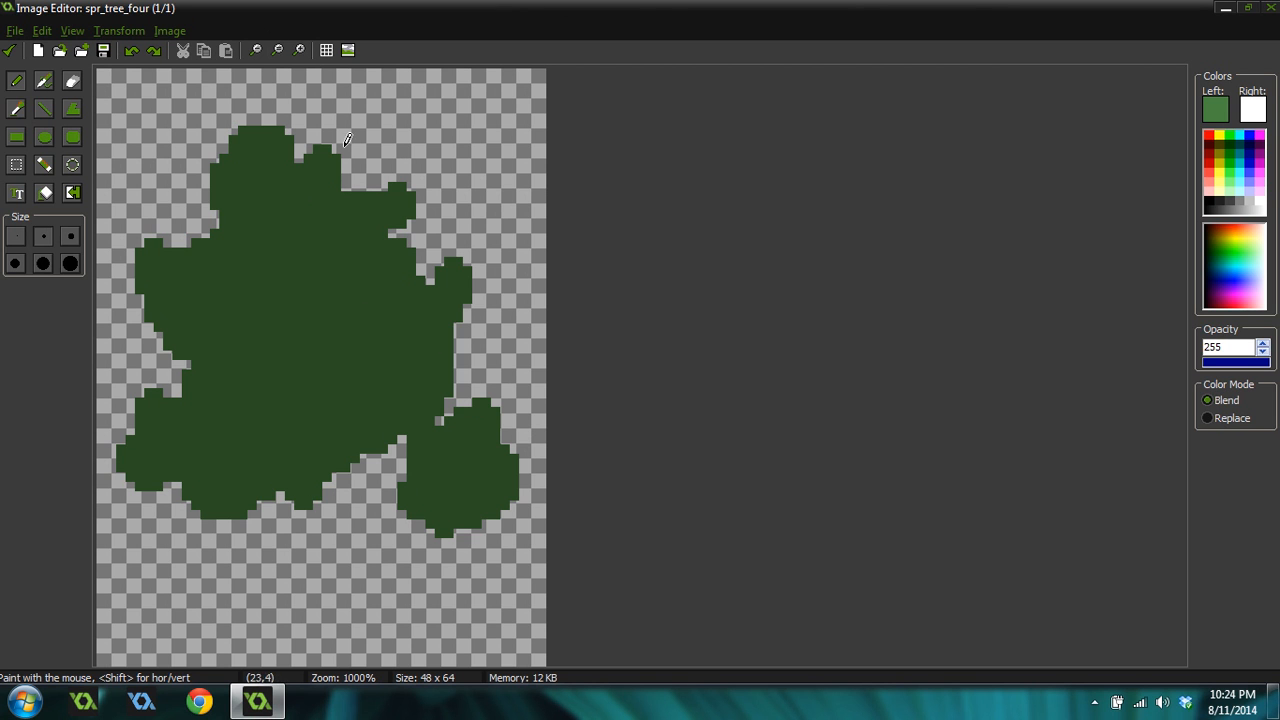
Paint light green leaf highlights over the crown's top, left edge and middle, and over the lower-right clump
mouse_move(276, 128)
mouse_down()
mouse_move(262, 140)
mouse_move(318, 200)
mouse_up()
mouse_move(355, 148)
mouse_down()
mouse_move(296, 216)
mouse_move(360, 222)
mouse_move(352, 240)
mouse_move(337, 222)
mouse_move(351, 265)
mouse_move(350, 233)
mouse_move(312, 253)
mouse_up()
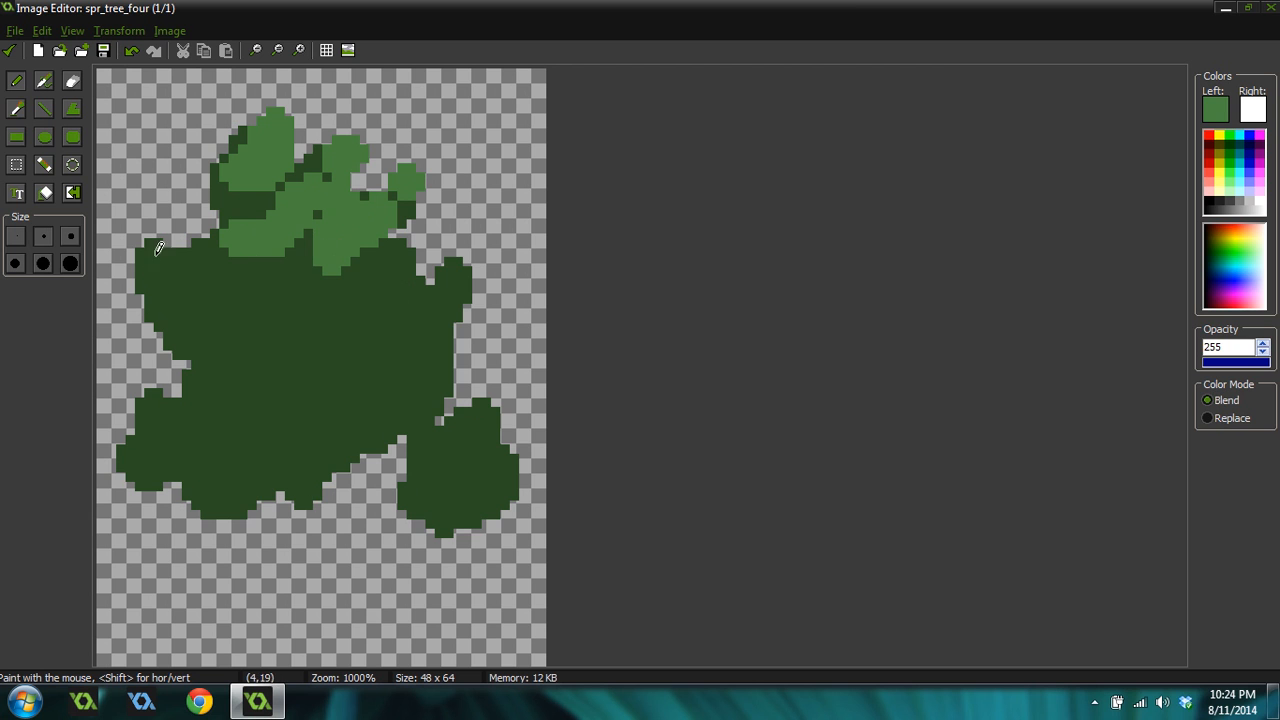
drag(160, 249, 210, 291)
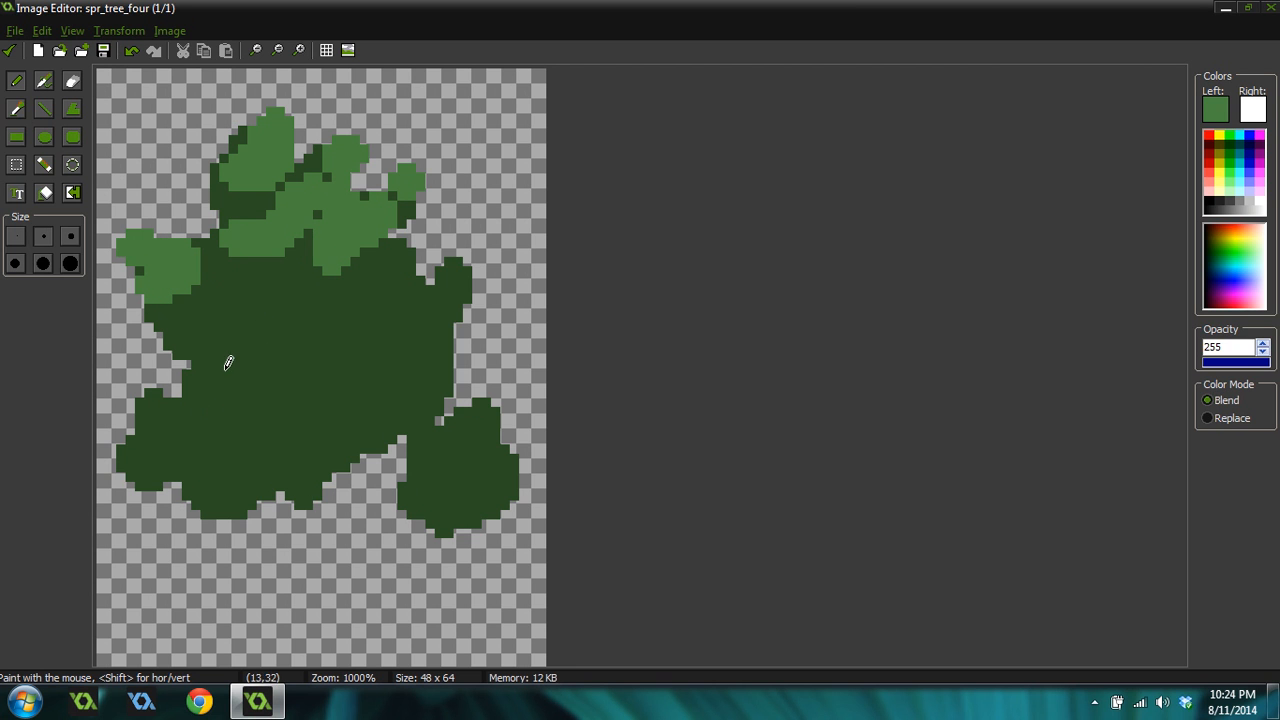
mouse_move(220, 387)
mouse_down()
mouse_move(150, 390)
mouse_move(228, 430)
mouse_up()
mouse_move(314, 382)
mouse_down()
mouse_move(290, 362)
mouse_move(262, 420)
mouse_move(330, 400)
mouse_move(380, 320)
mouse_move(403, 346)
mouse_up()
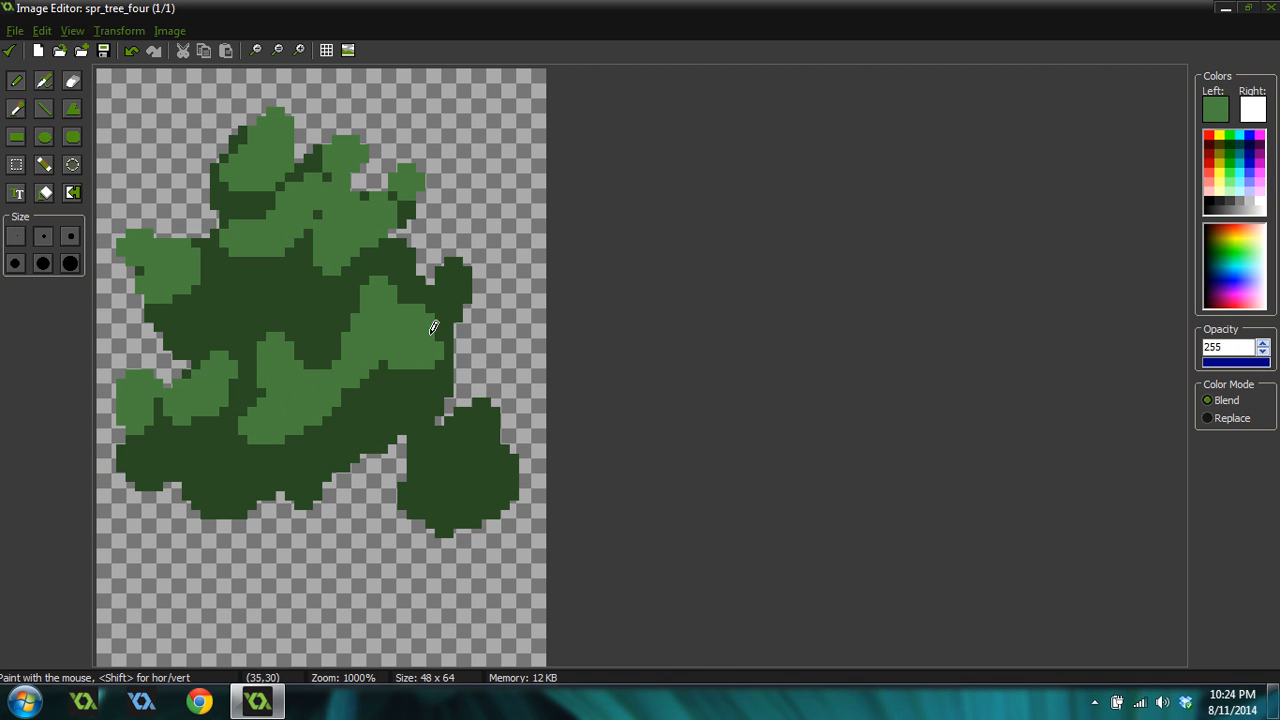
mouse_move(452, 412)
mouse_down()
mouse_move(444, 445)
mouse_move(500, 470)
mouse_up()
Extend the light green foliage outward past the crown's left and upper-left outline
ctrl+scroll(529, 283, down, 9)
ctrl+scroll(513, 299, up, 9)
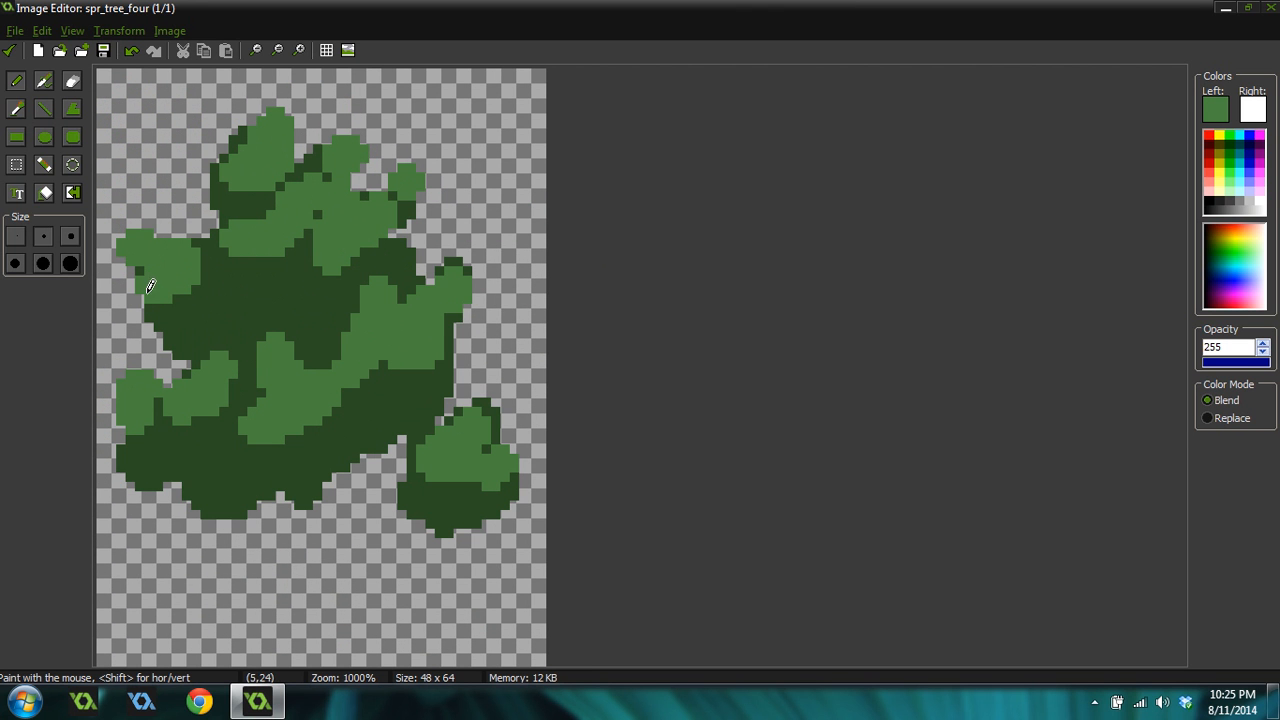
drag(120, 282, 164, 312)
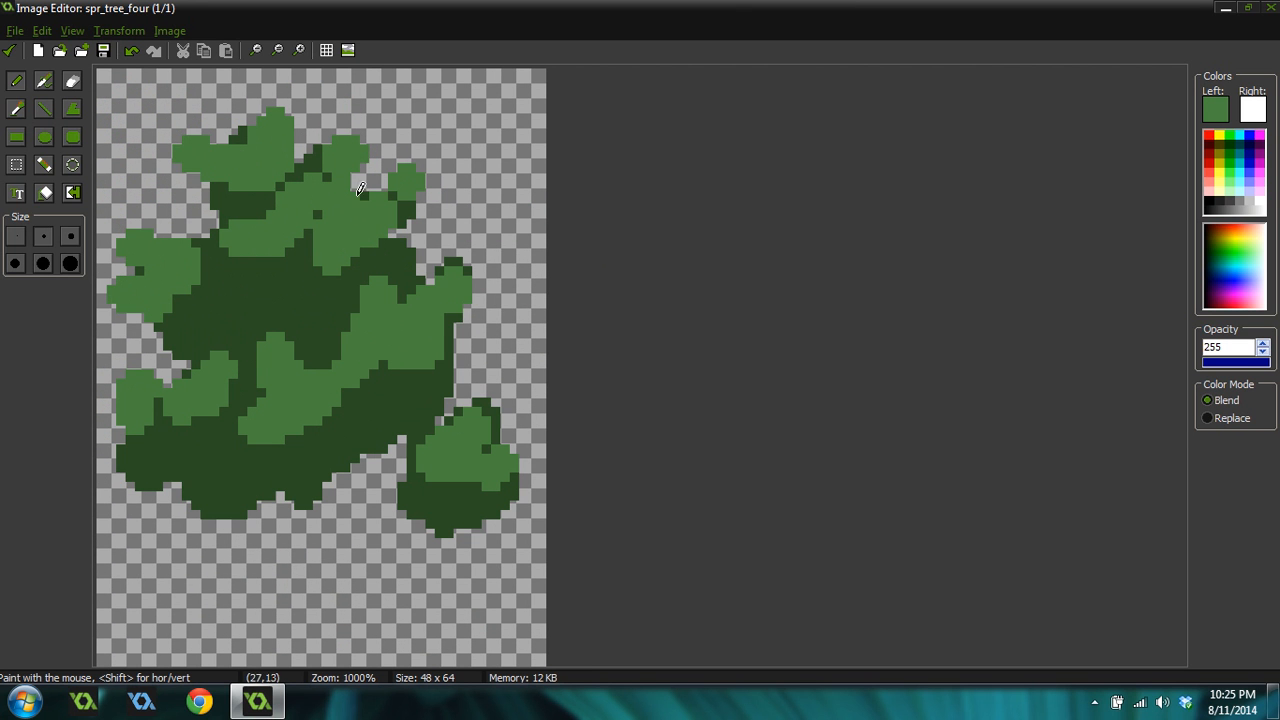
ctrl+scroll(371, 223, down, 3)
ctrl+scroll(371, 223, up, 3)
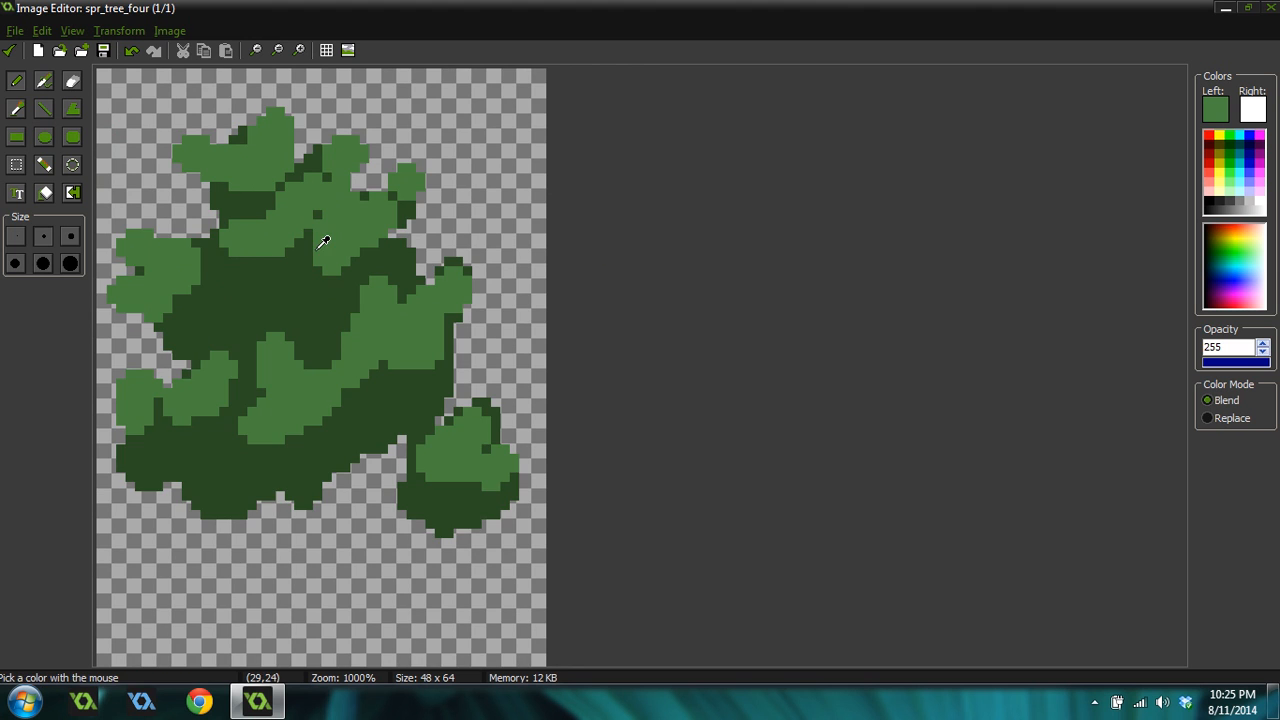
With the smallest brush size, dab small light green leaves around the crown's outline and one inside its dark upper-left area
click(17, 238)
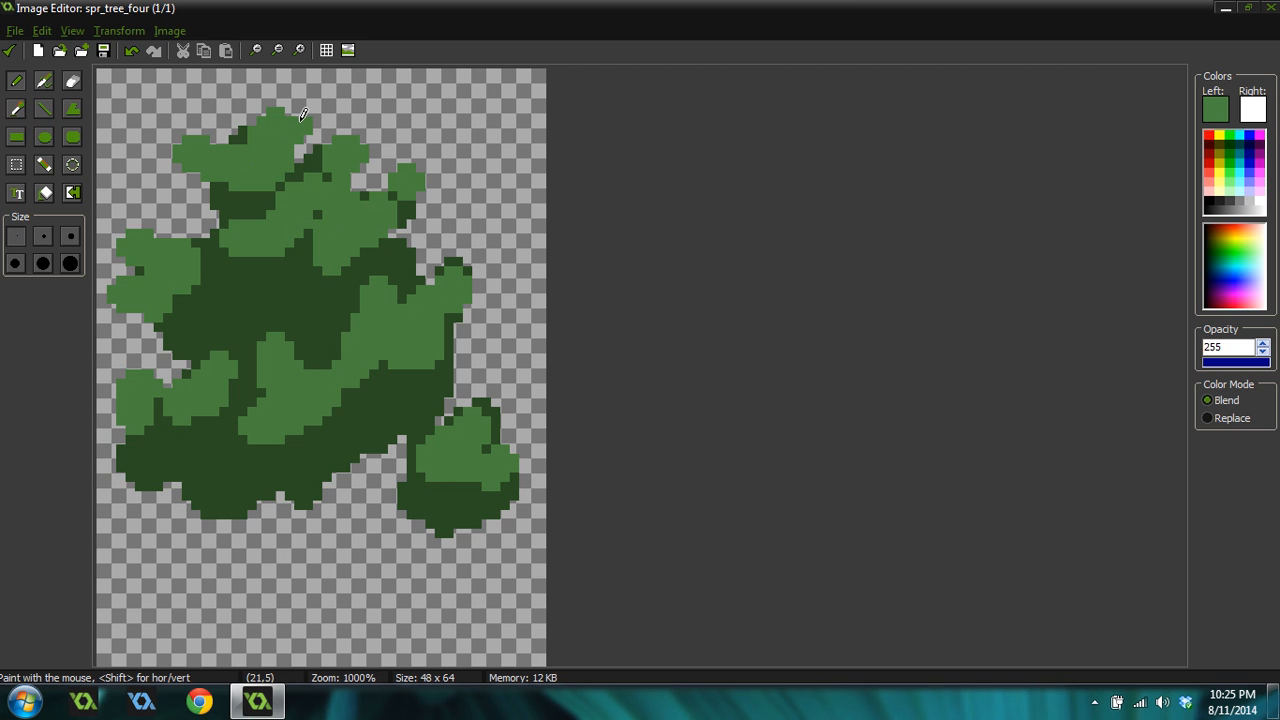
drag(429, 213, 421, 212)
drag(196, 205, 212, 197)
mouse_move(464, 340)
mouse_down()
mouse_move(462, 356)
mouse_move(472, 343)
mouse_up()
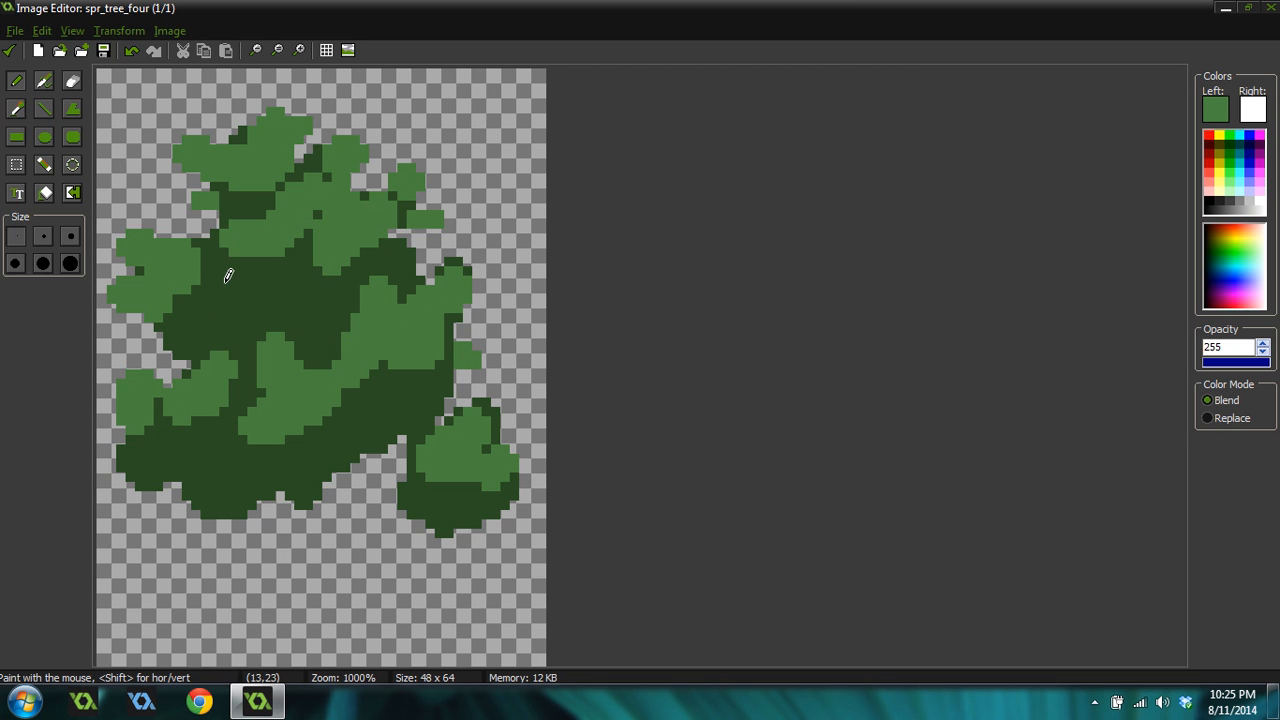
drag(225, 281, 233, 275)
click(171, 224)
key(ctrl+z)
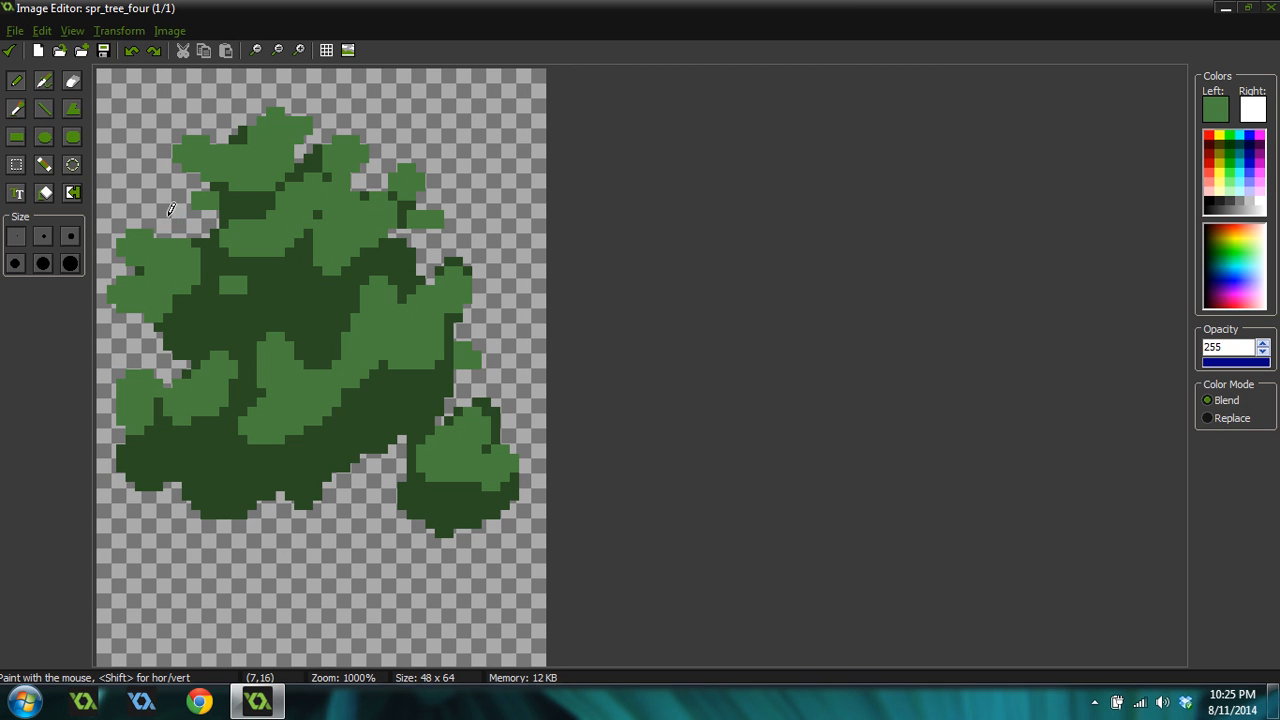
mouse_move(167, 215)
mouse_down()
mouse_move(168, 232)
mouse_move(175, 214)
mouse_up()
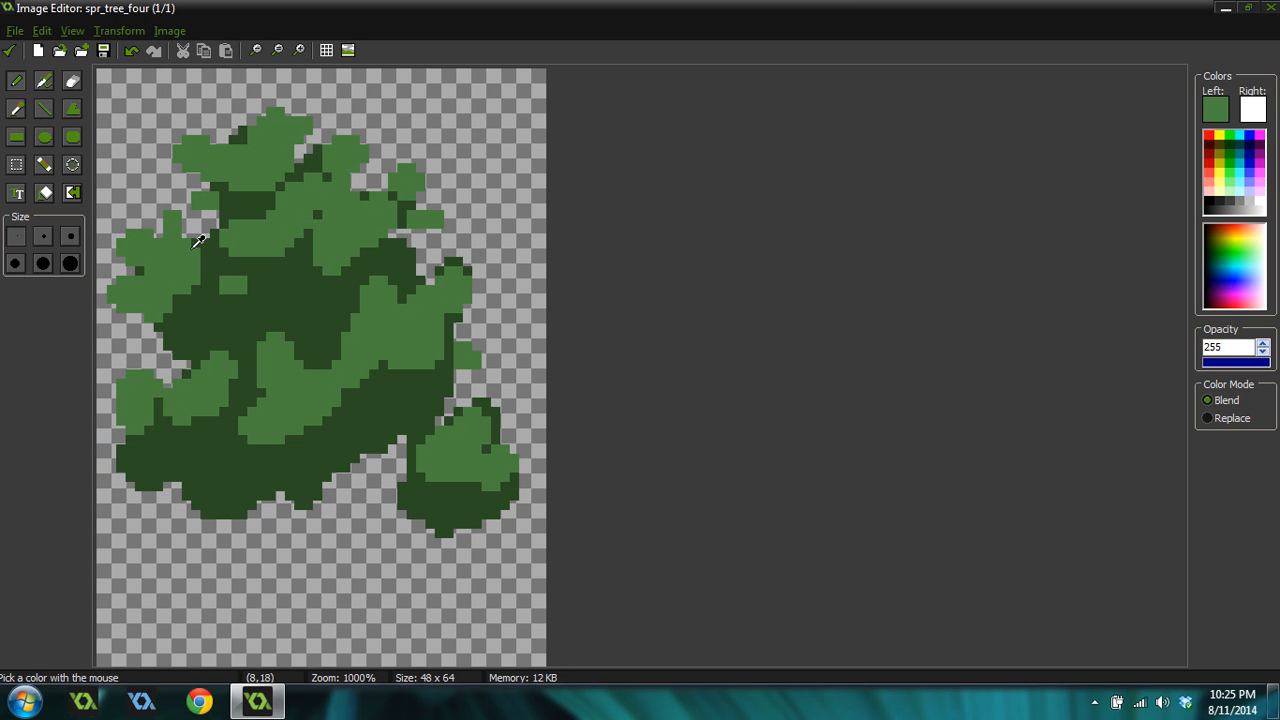
With the foliage's dark green, break up the light patches in the crown's lower middle, right side and lower-right clump
click(199, 241)
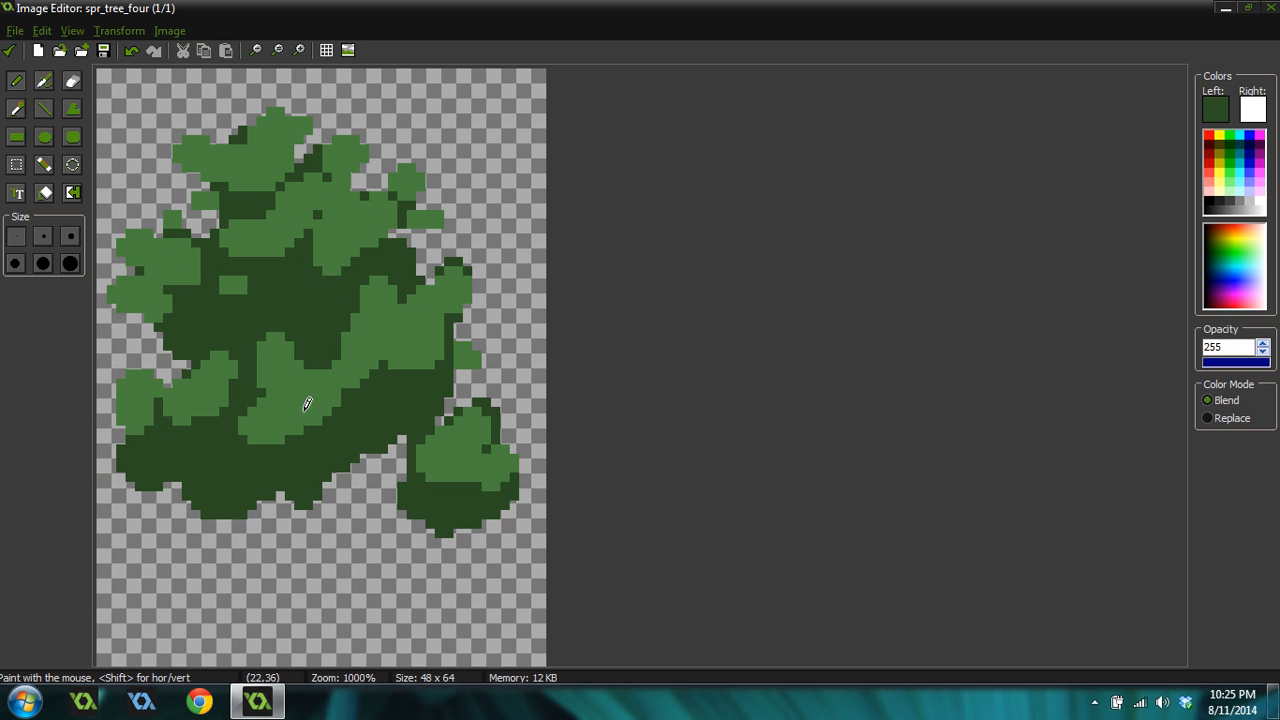
mouse_move(335, 405)
mouse_down()
mouse_move(344, 374)
mouse_move(268, 387)
mouse_move(283, 392)
mouse_move(252, 428)
mouse_move(302, 428)
mouse_move(203, 381)
mouse_up()
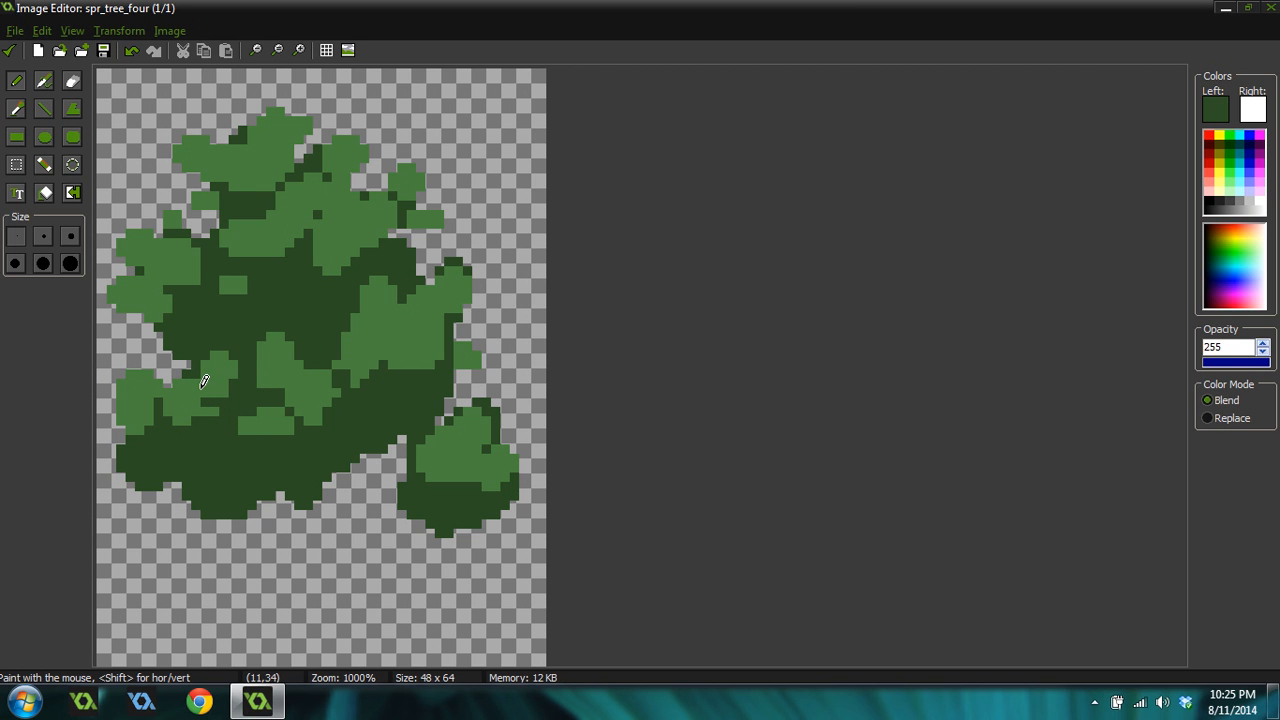
mouse_move(446, 360)
mouse_down()
mouse_move(360, 325)
mouse_move(404, 296)
mouse_move(395, 340)
mouse_up()
mouse_move(508, 447)
mouse_down()
mouse_move(484, 468)
mouse_move(493, 487)
mouse_up()
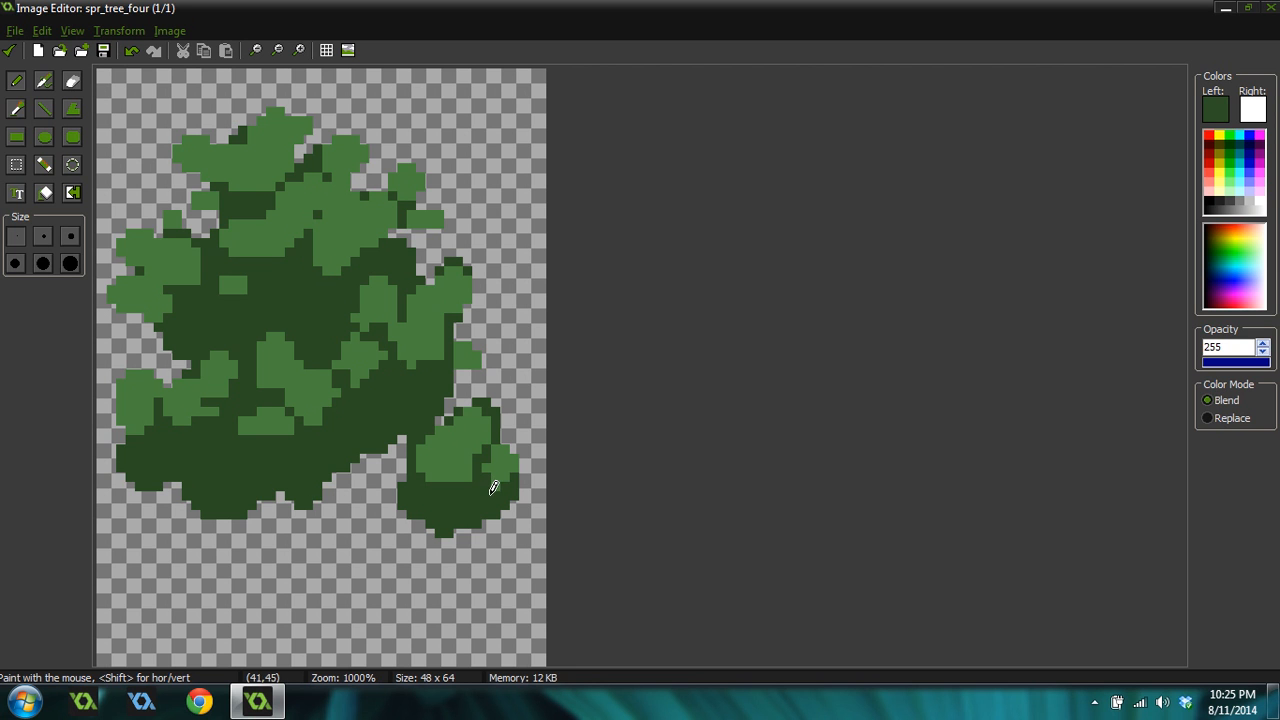
drag(441, 427, 466, 470)
ctrl+scroll(515, 362, down, 7)
ctrl+scroll(410, 348, down, 1)
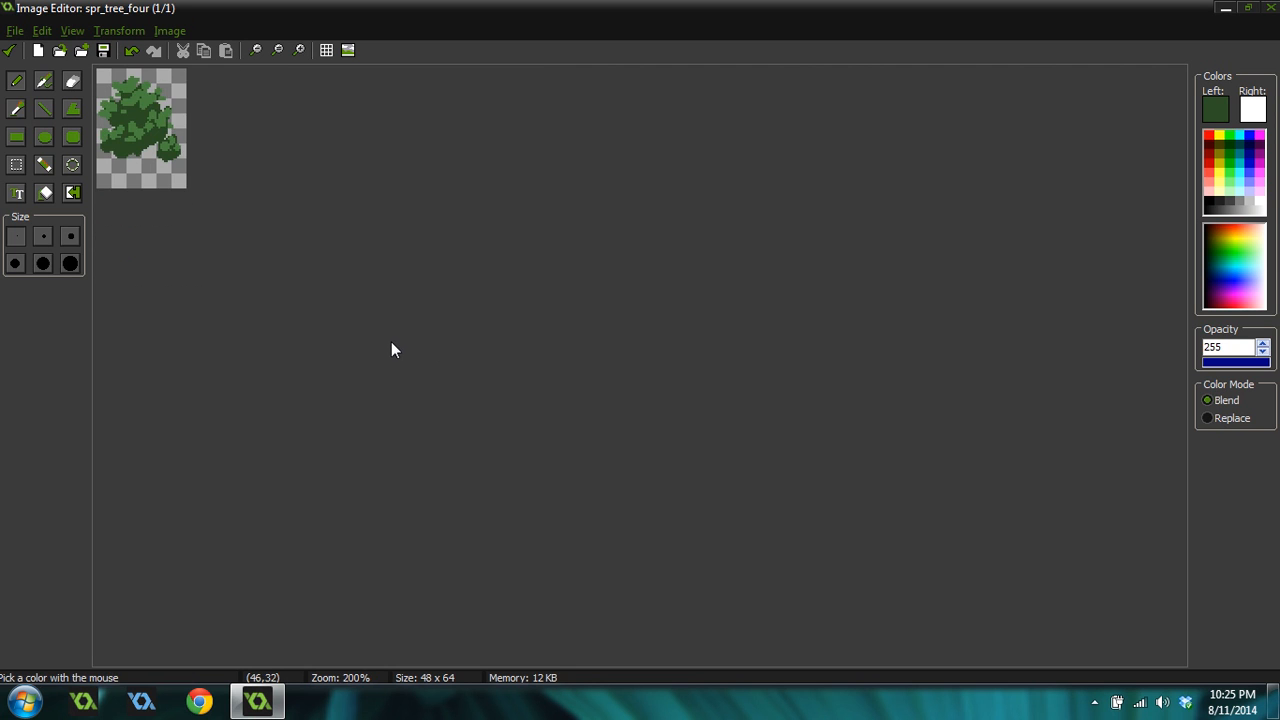
ctrl+scroll(366, 341, up, 6)
ctrl+scroll(350, 345, down, 4)
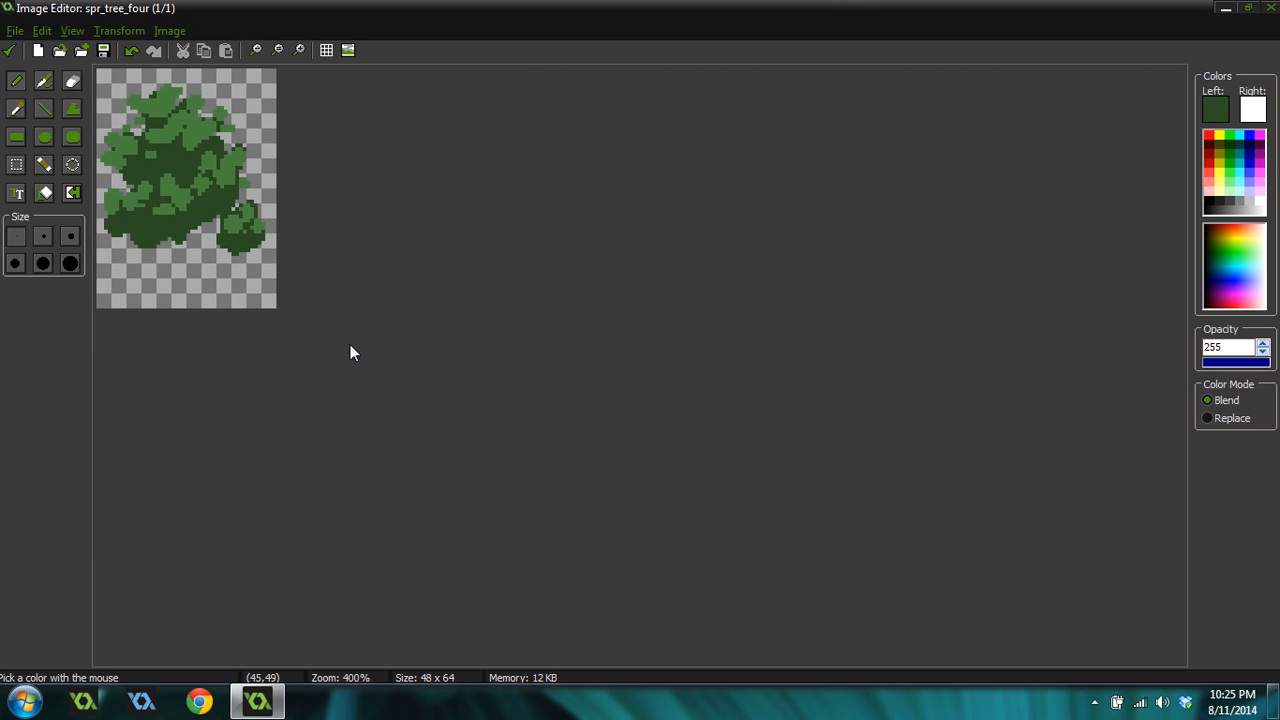
Paint a dark green gap separating the light leaf on the crown's right edge from the neighbouring light patch
ctrl+scroll(357, 380, up, 8)
drag(523, 289, 495, 261)
ctrl+scroll(426, 351, down, 9)
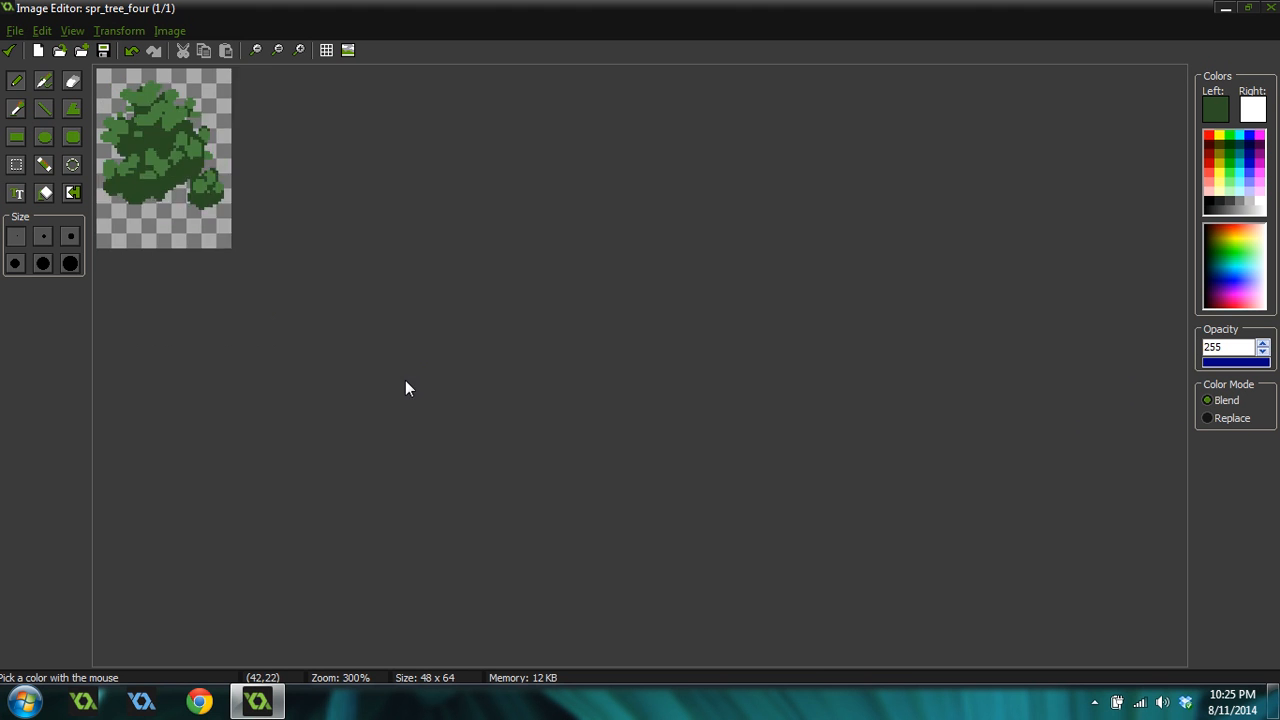
ctrl+scroll(405, 380, up, 13)
ctrl+scroll(515, 315, down, 4)
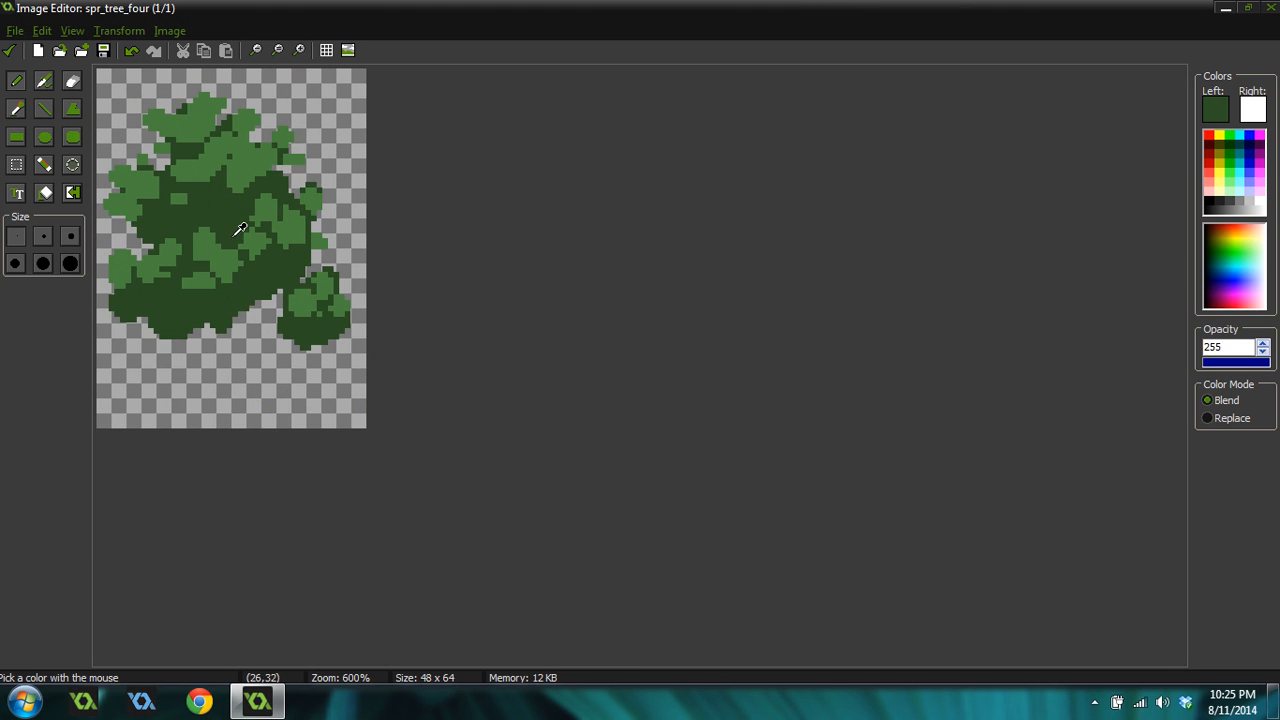
ctrl+scroll(383, 374, up, 3)
Sample the light green and add small leaves in the crown's dark middle, its lower-left area and on its left edge
ctrl+click(323, 381)
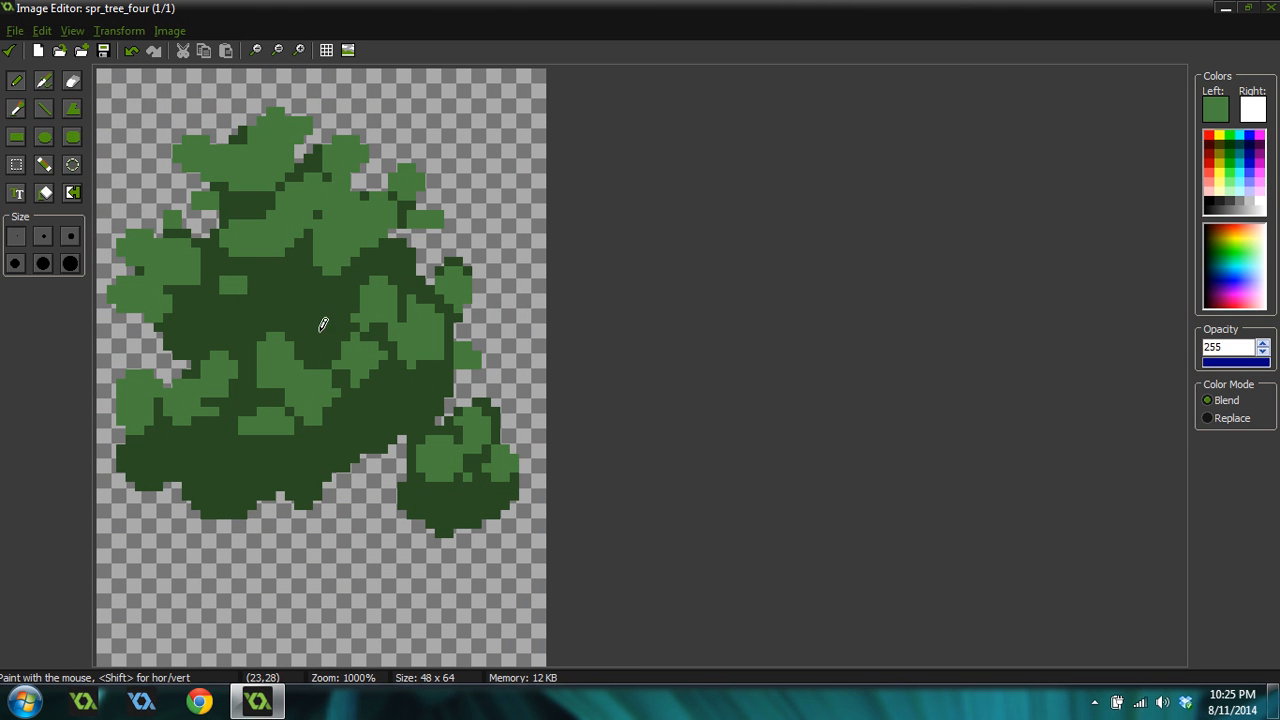
mouse_move(322, 320)
mouse_down()
mouse_move(328, 300)
mouse_move(316, 317)
mouse_up()
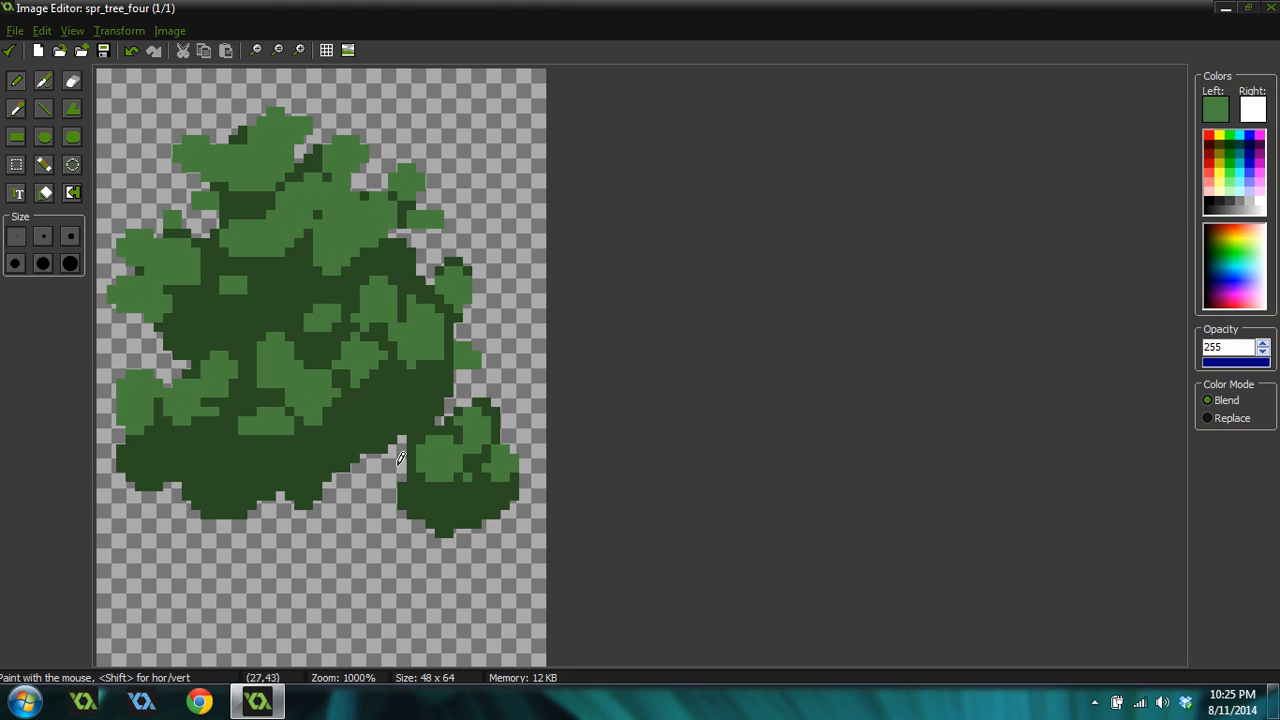
mouse_move(194, 430)
mouse_down()
mouse_move(211, 445)
mouse_move(200, 444)
mouse_up()
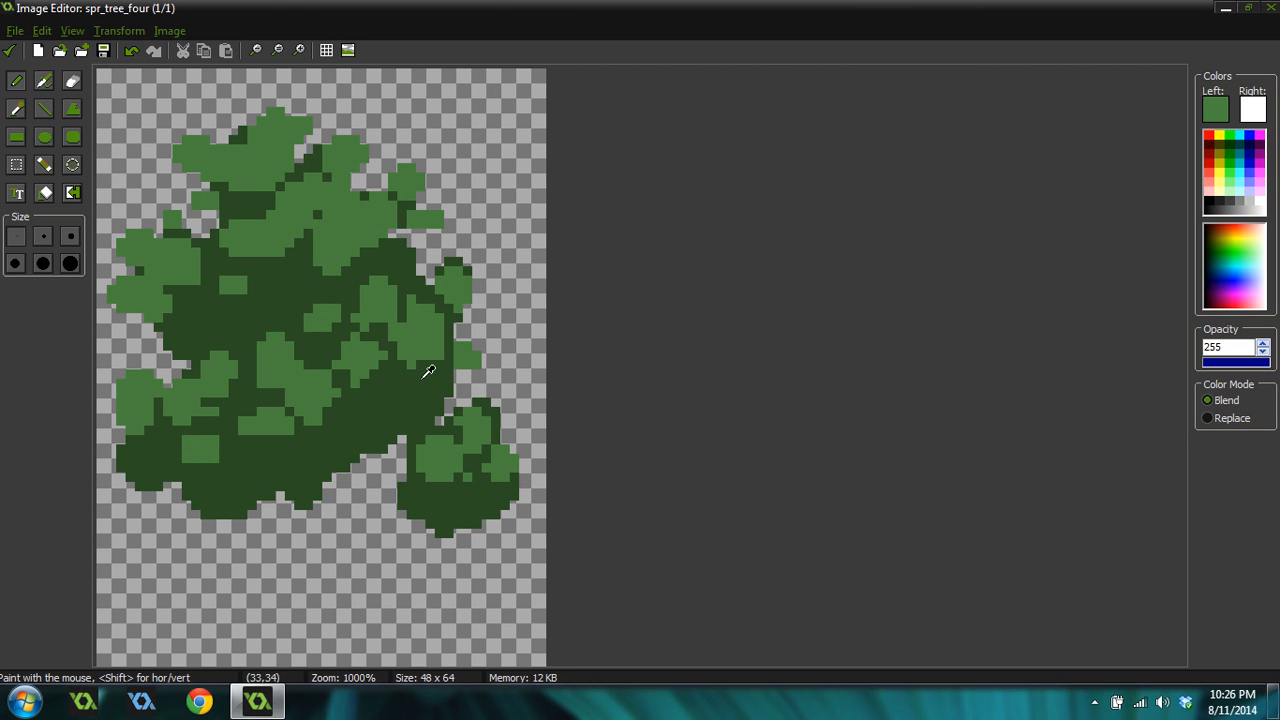
ctrl+scroll(428, 371, down, 4)
ctrl+scroll(339, 383, up, 3)
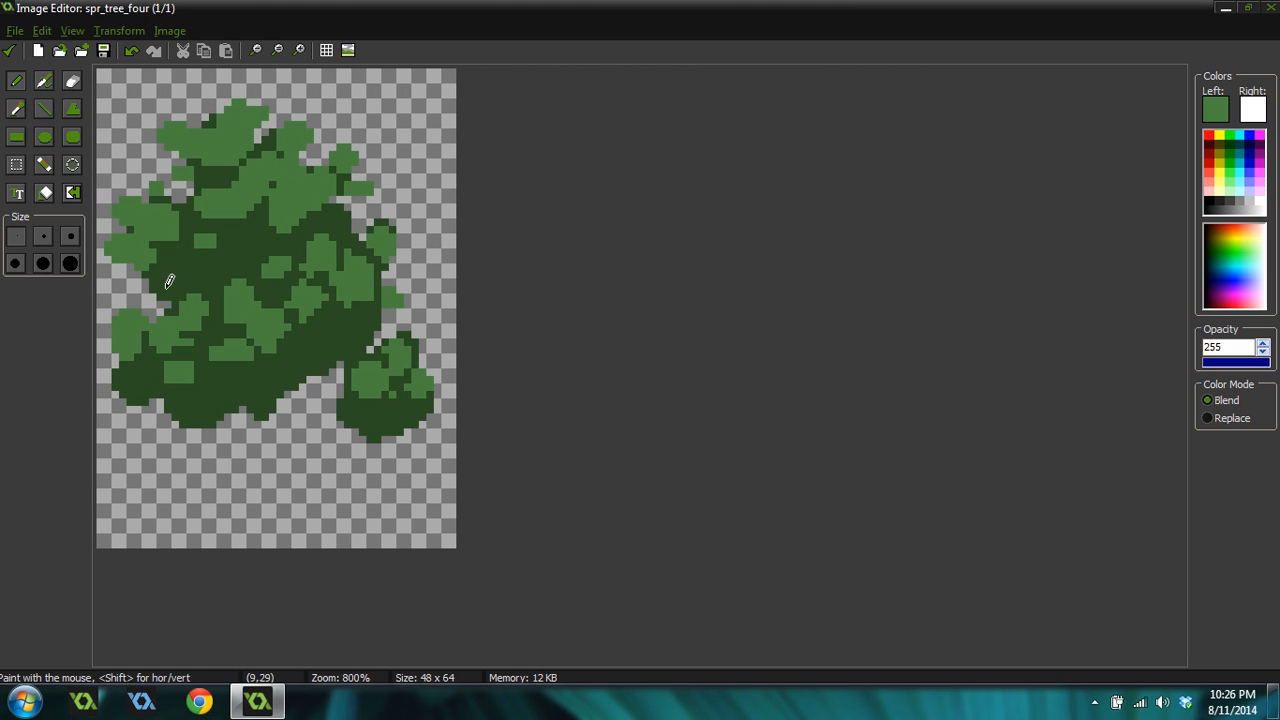
mouse_move(166, 280)
mouse_down()
mouse_move(156, 292)
mouse_move(148, 282)
mouse_up()
ctrl+scroll(286, 283, down, 4)
ctrl+scroll(264, 245, up, 5)
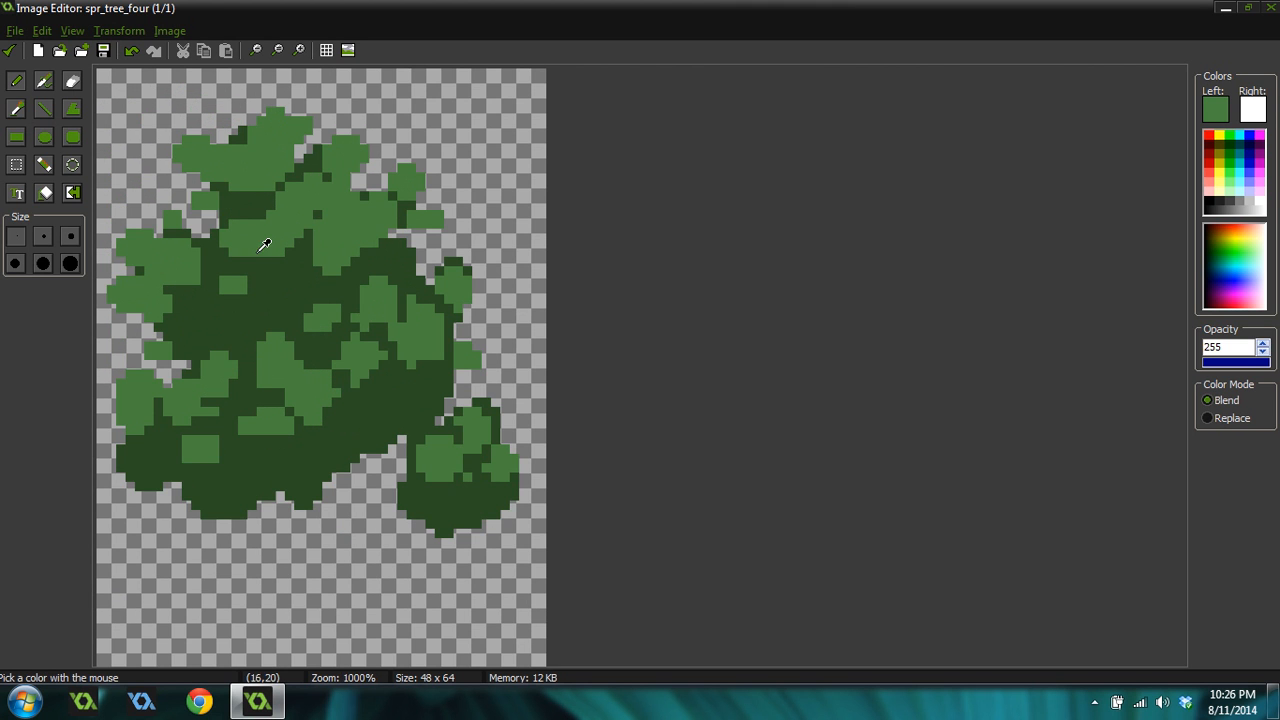
Divide the light foliage in the upper middle and the left cluster into smaller leaves with dark green lines
ctrl+click(306, 270)
mouse_move(304, 232)
mouse_down()
mouse_move(283, 194)
mouse_move(256, 240)
mouse_move(264, 252)
mouse_move(256, 216)
mouse_move(271, 250)
mouse_up()
ctrl+click(288, 231)
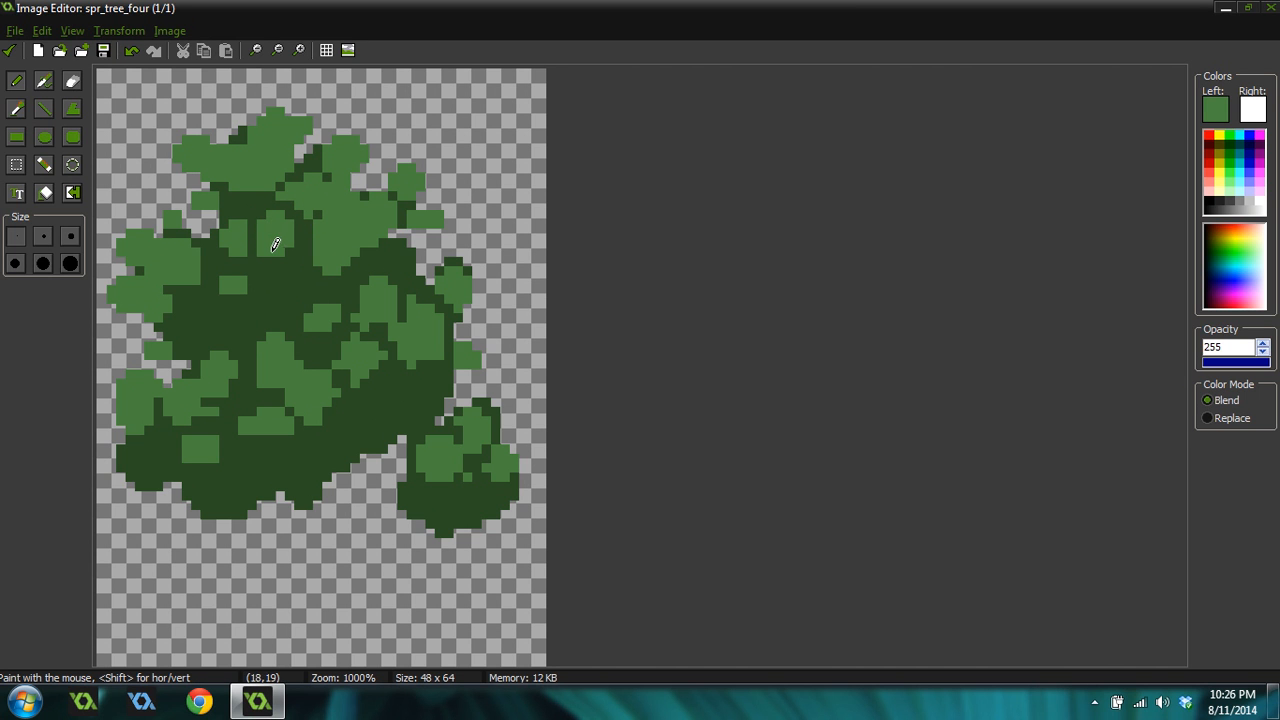
ctrl+click(279, 255)
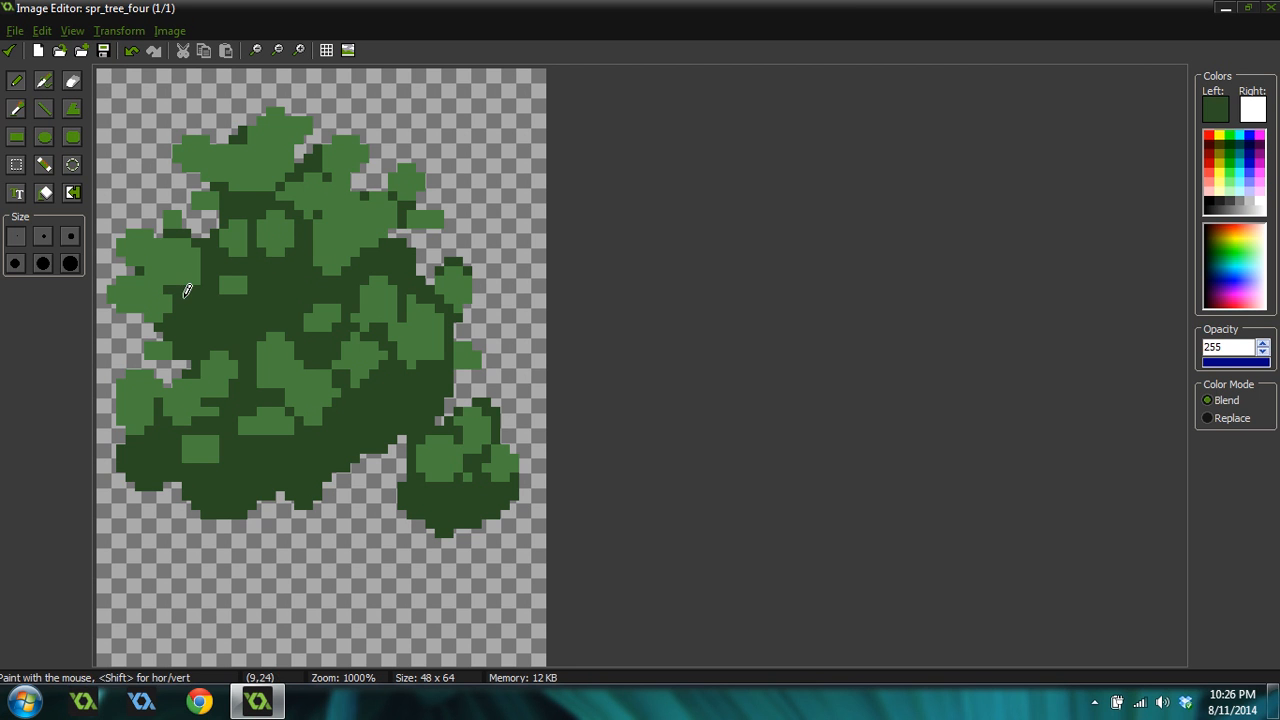
drag(160, 281, 149, 251)
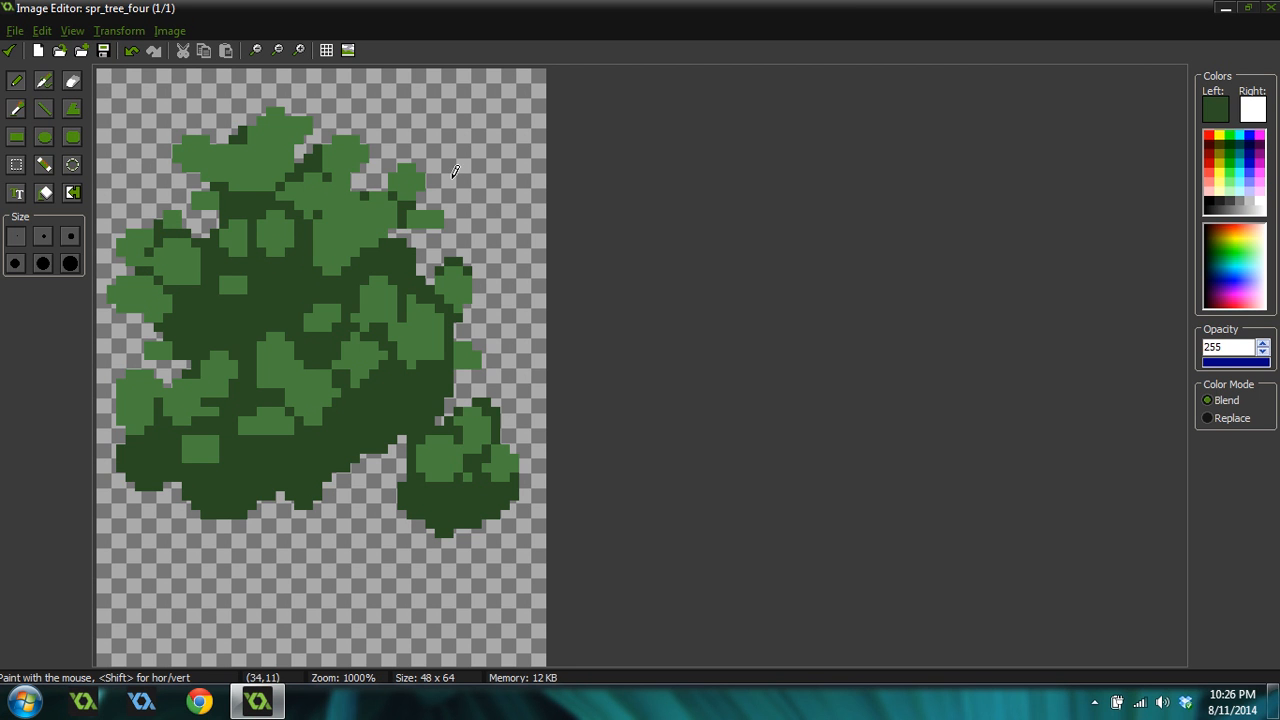
Extend the dark green foliage below the right edge, along the crown's bottom outline and around the lower-right clump, joining the clump to the crown
mouse_move(463, 370)
mouse_down()
mouse_move(478, 365)
mouse_move(458, 380)
mouse_up()
drag(358, 465, 372, 469)
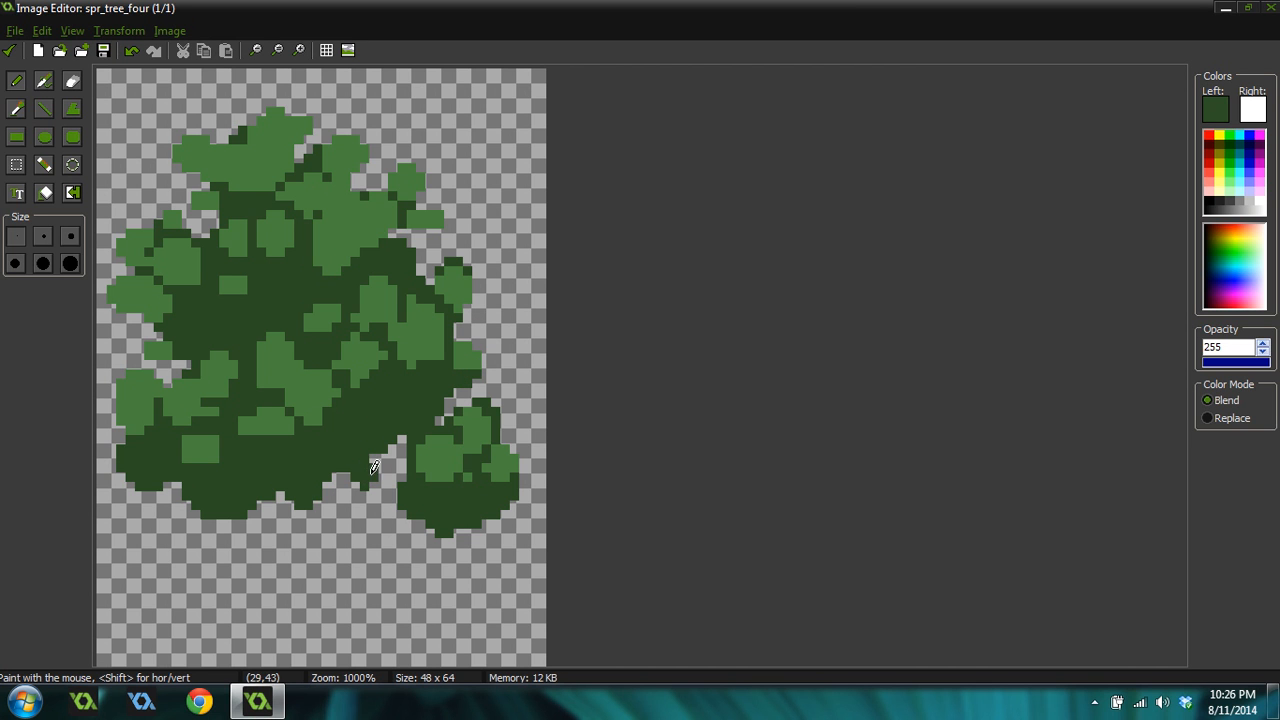
mouse_move(240, 515)
mouse_down()
mouse_move(260, 499)
mouse_move(172, 498)
mouse_move(165, 512)
mouse_move(153, 471)
mouse_move(126, 474)
mouse_up()
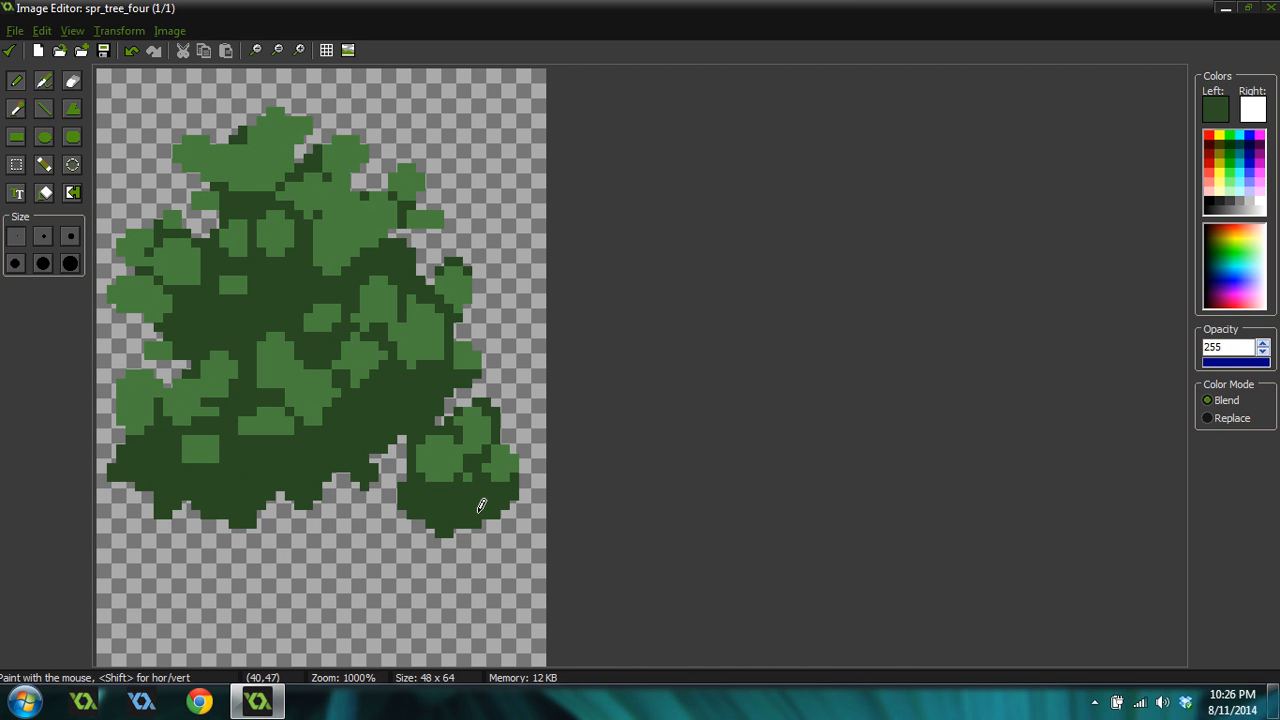
mouse_move(496, 512)
mouse_down()
mouse_move(525, 515)
mouse_move(512, 505)
mouse_up()
mouse_move(413, 483)
mouse_down()
mouse_move(400, 465)
mouse_move(388, 476)
mouse_up()
scroll(512, 358, down, 4)
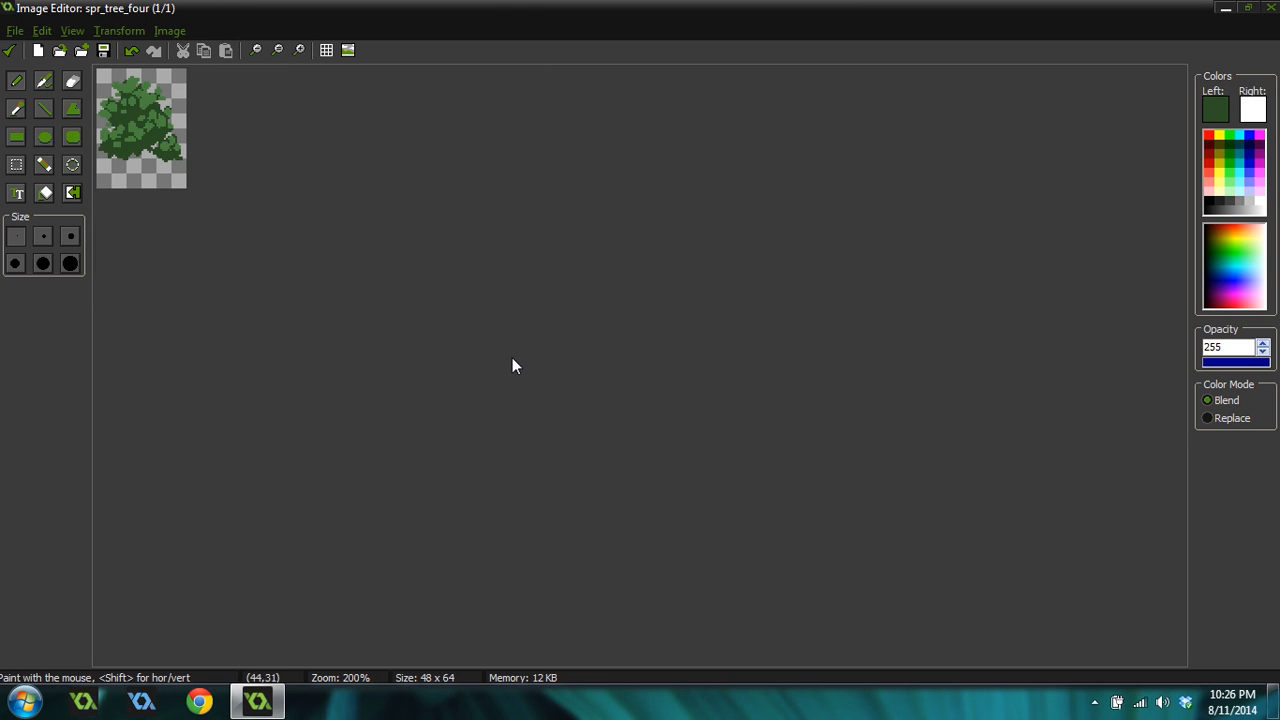
scroll(450, 363, up, 4)
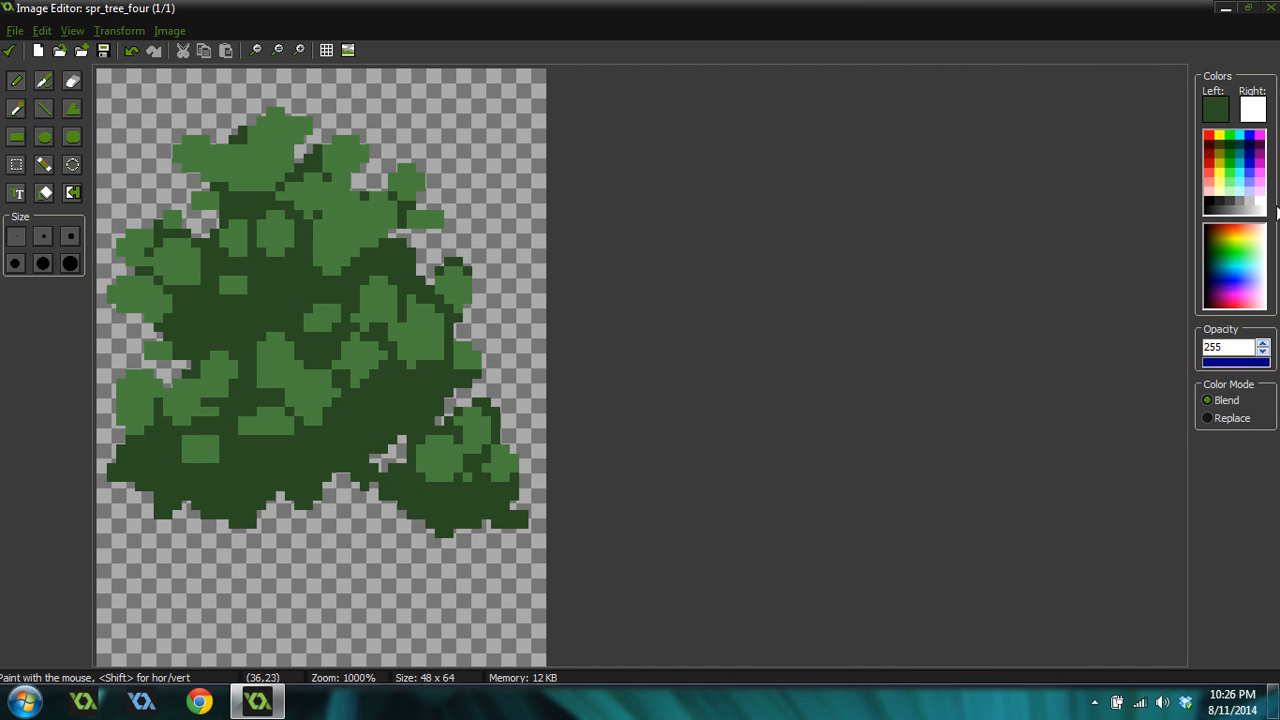
Set the left drawing color to a darker shade of the current dark green
click(1222, 100)
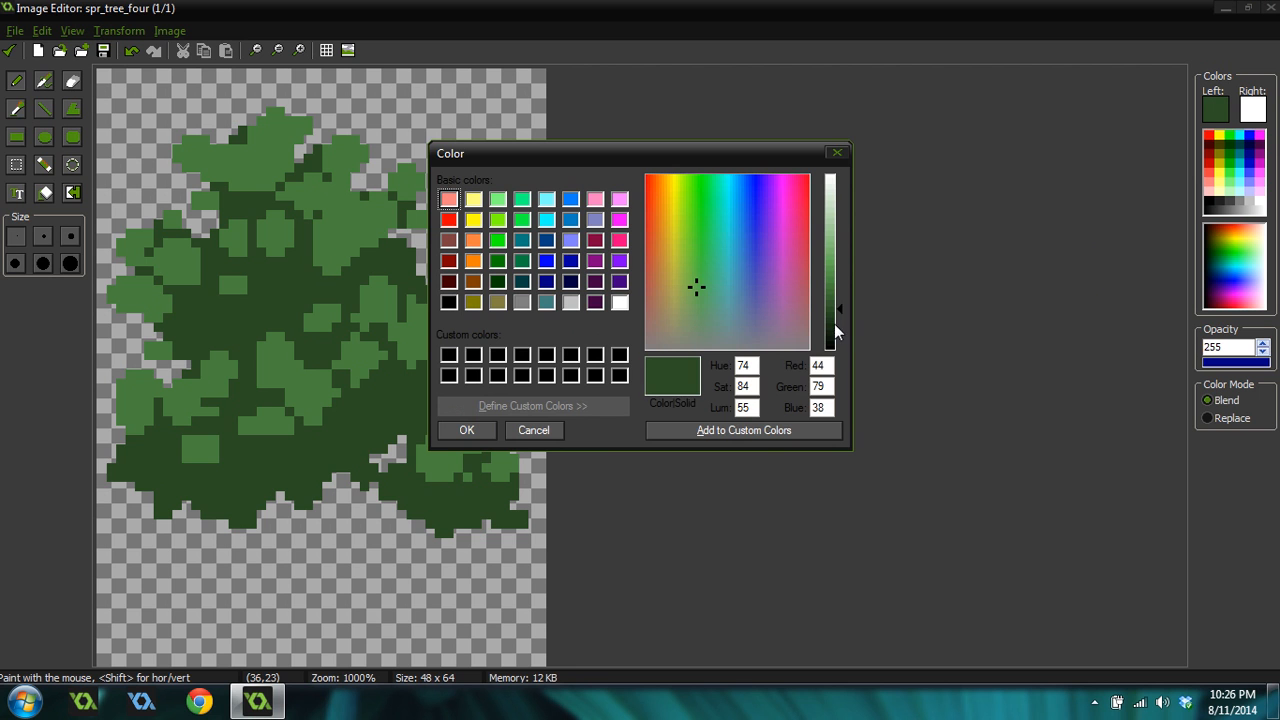
drag(835, 323, 836, 319)
click(468, 430)
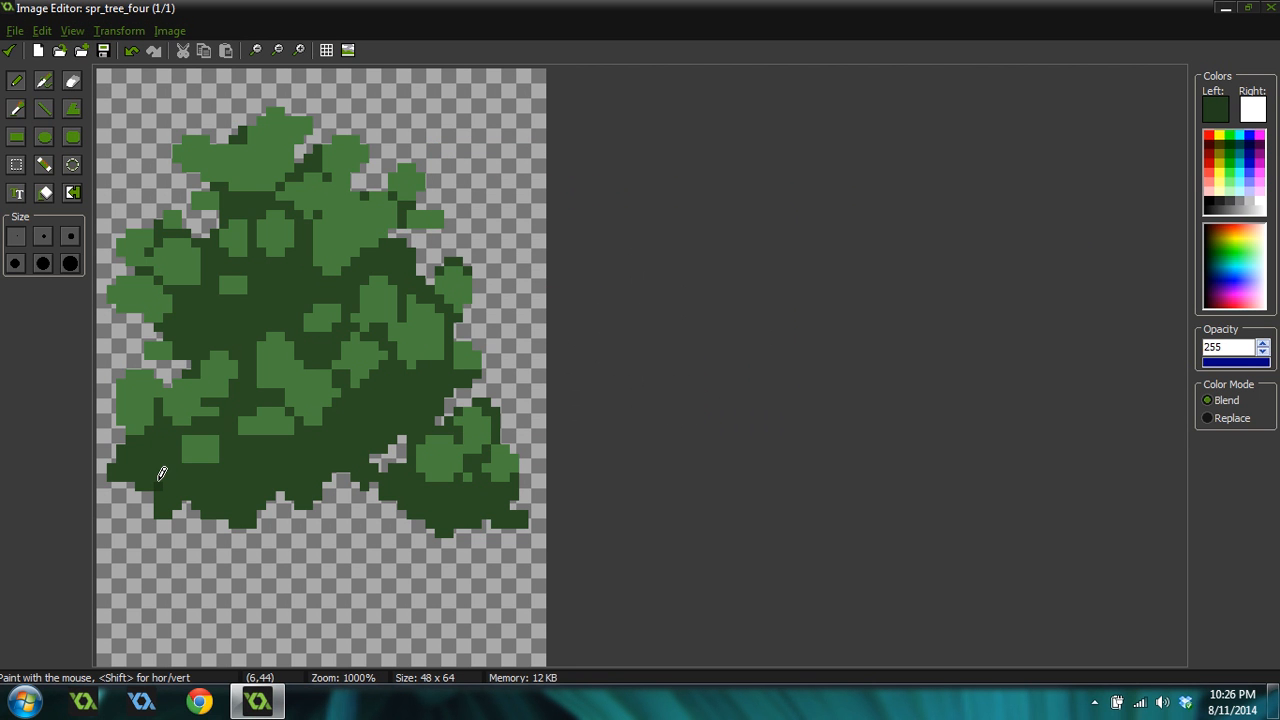
Paint darkest green shadows along the crown's lower-left underside and across its dark middle-left area
mouse_move(165, 475)
mouse_down()
mouse_move(146, 472)
mouse_move(155, 464)
mouse_up()
click(130, 447)
mouse_move(254, 502)
mouse_down()
mouse_move(243, 515)
mouse_move(268, 486)
mouse_move(247, 450)
mouse_move(292, 467)
mouse_move(284, 452)
mouse_move(206, 480)
mouse_move(200, 464)
mouse_move(208, 510)
mouse_move(242, 469)
mouse_up()
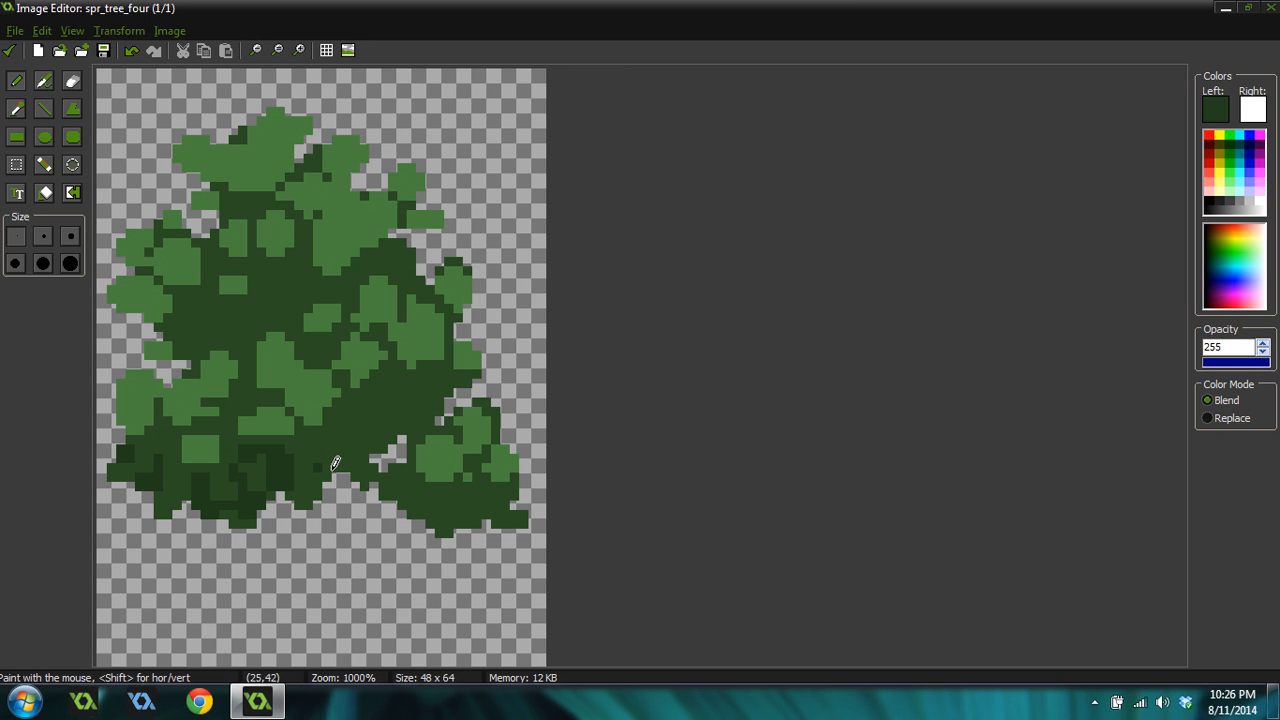
drag(336, 463, 314, 481)
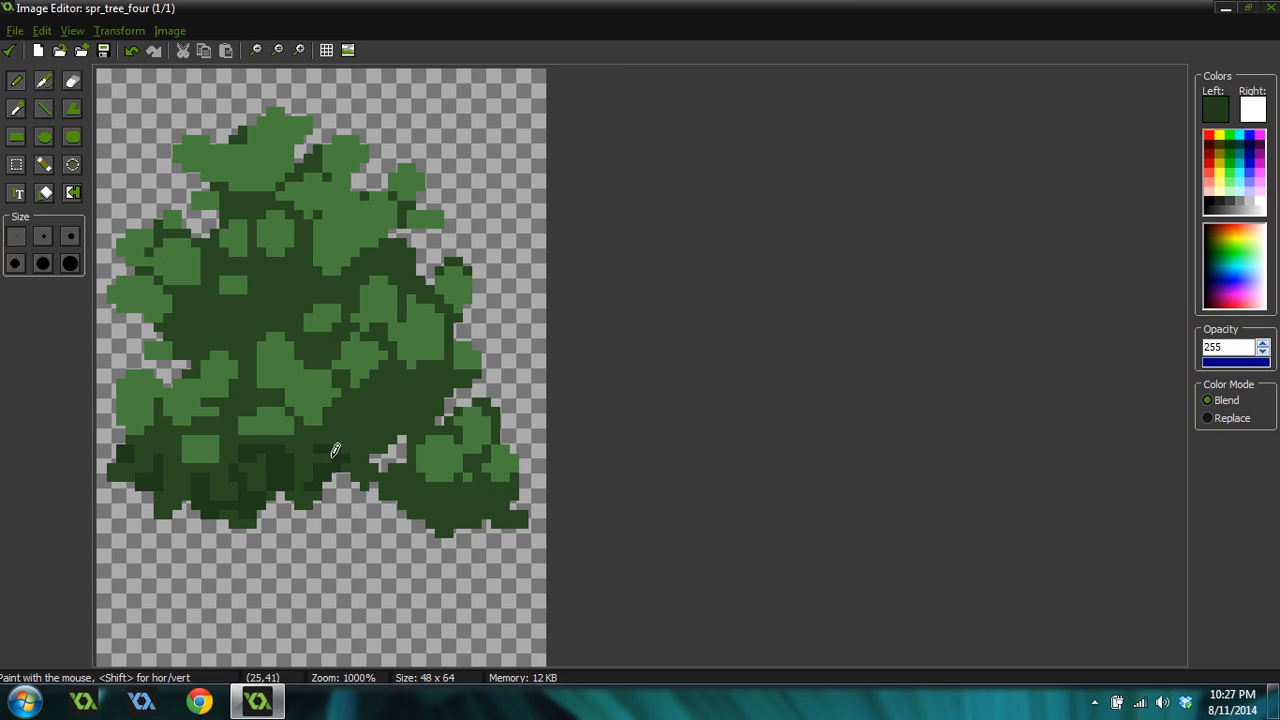
mouse_move(228, 314)
mouse_down()
mouse_move(192, 321)
mouse_move(226, 318)
mouse_move(190, 335)
mouse_move(221, 313)
mouse_move(192, 295)
mouse_move(233, 340)
mouse_move(273, 327)
mouse_move(268, 304)
mouse_move(245, 306)
mouse_move(292, 276)
mouse_move(274, 289)
mouse_move(301, 297)
mouse_up()
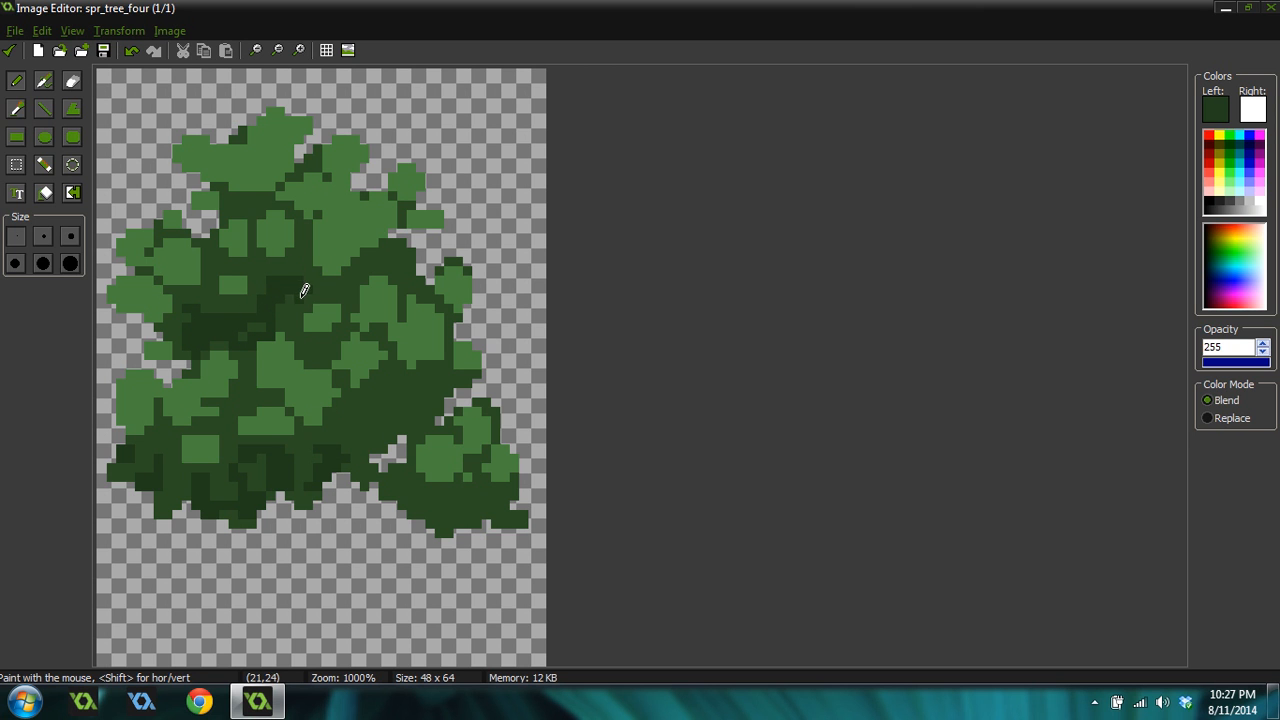
ctrl+scroll(372, 325, down, 4)
ctrl+scroll(363, 328, up, 3)
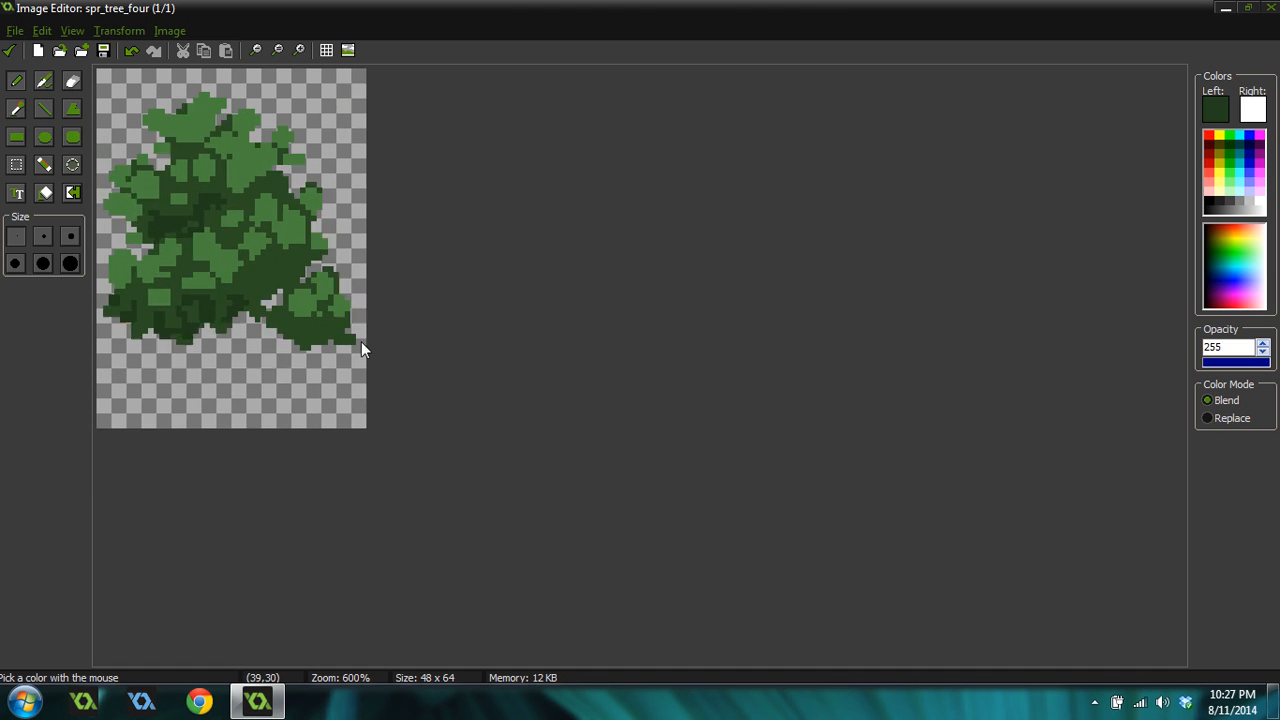
Split the light clump at the crown's top with dark green and add a light green leaf at its upper left
ctrl+scroll(361, 342, up, 1)
ctrl+click(226, 158)
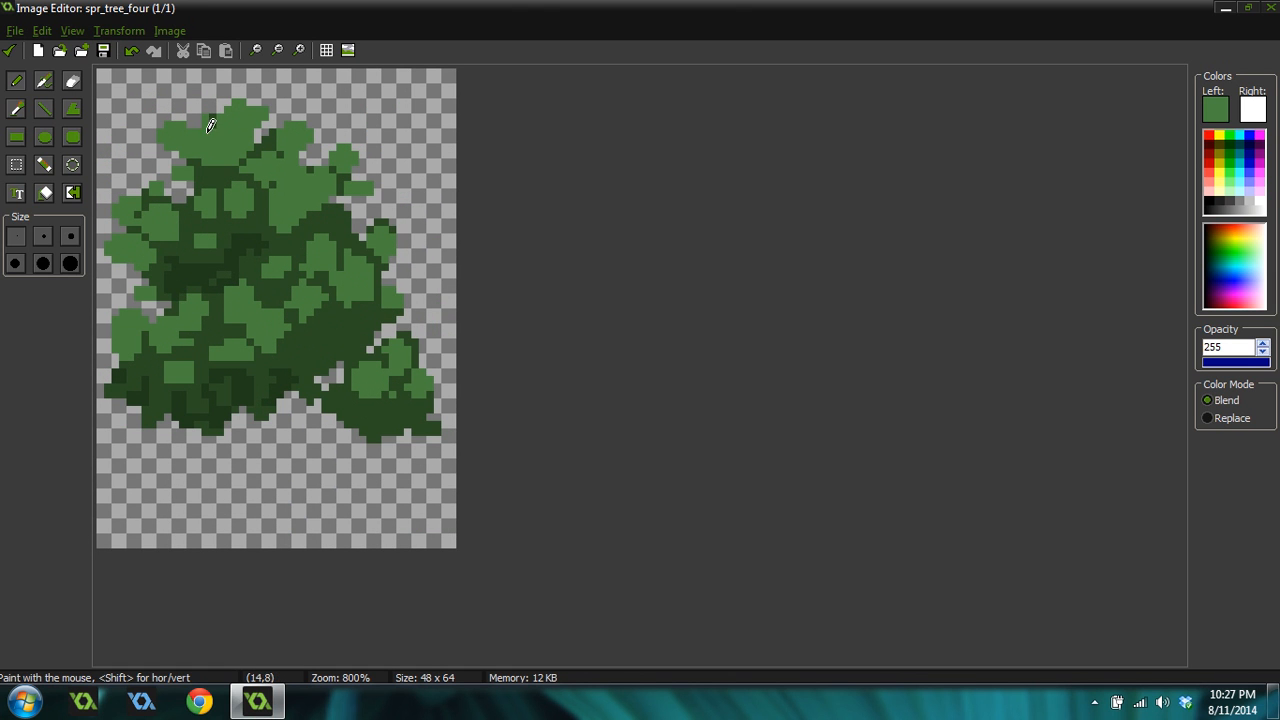
ctrl+click(214, 150)
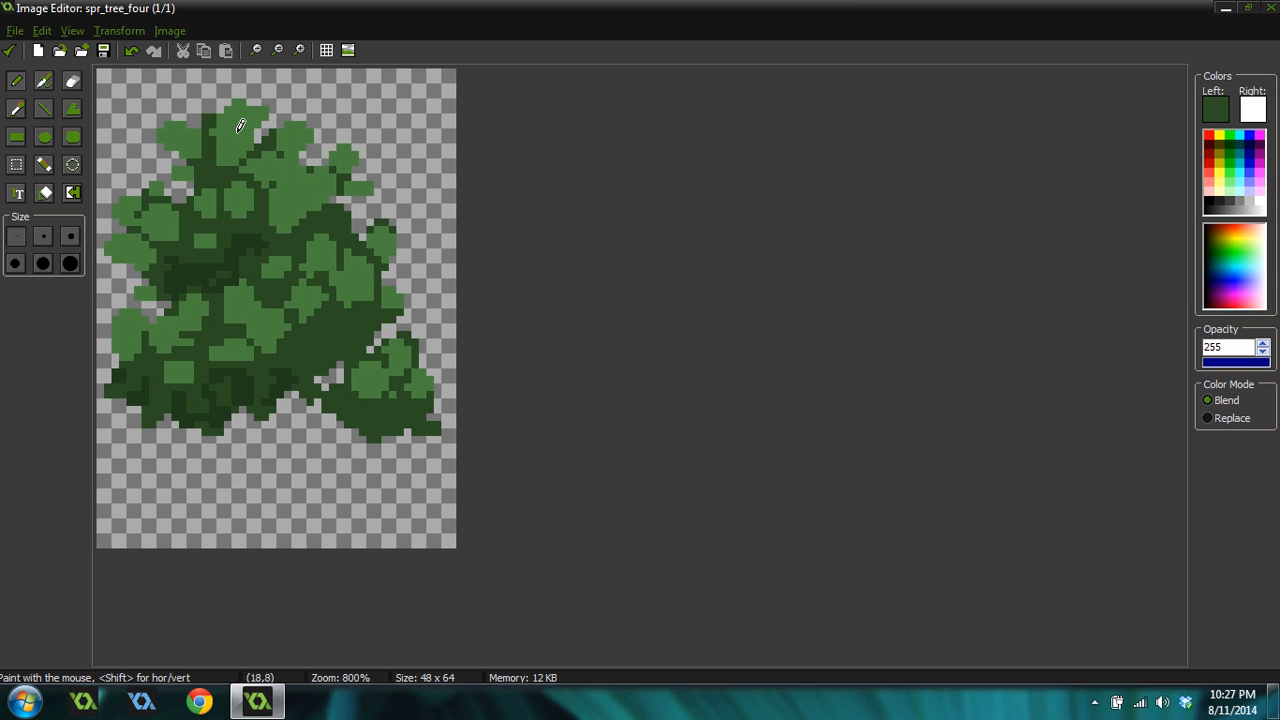
ctrl+click(258, 112)
drag(262, 106, 247, 95)
click(201, 97)
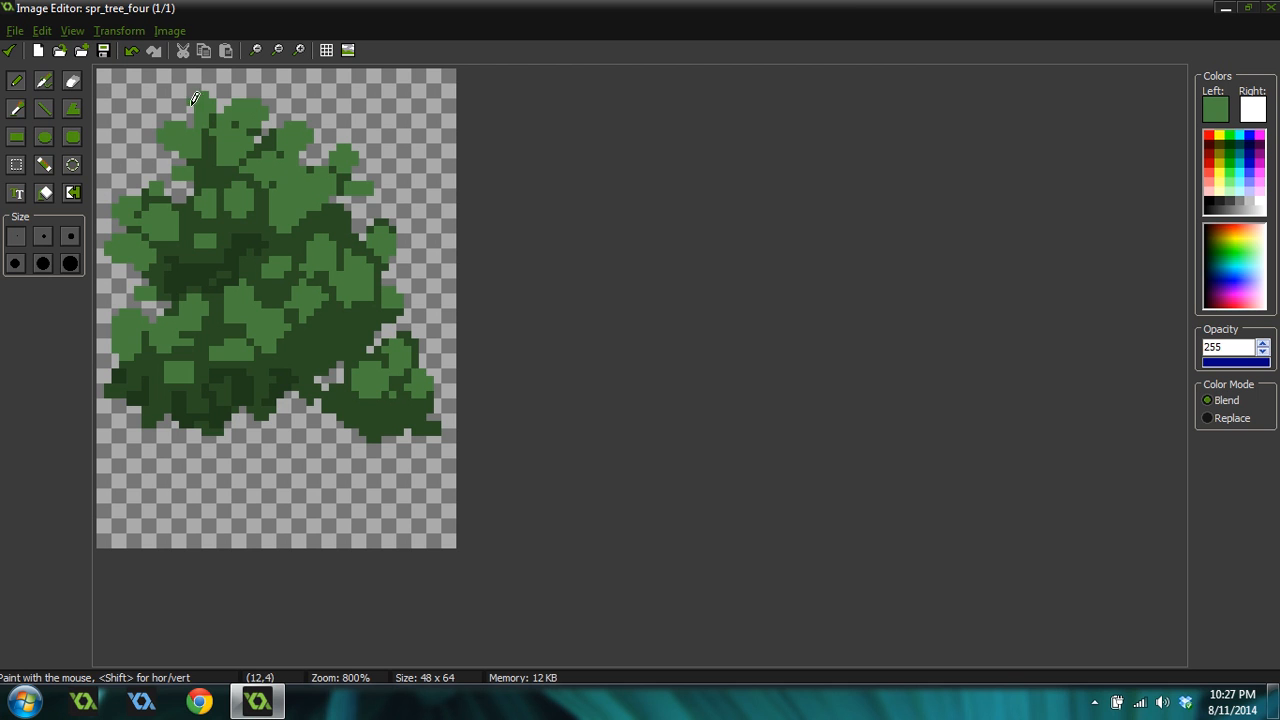
ctrl+click(245, 118)
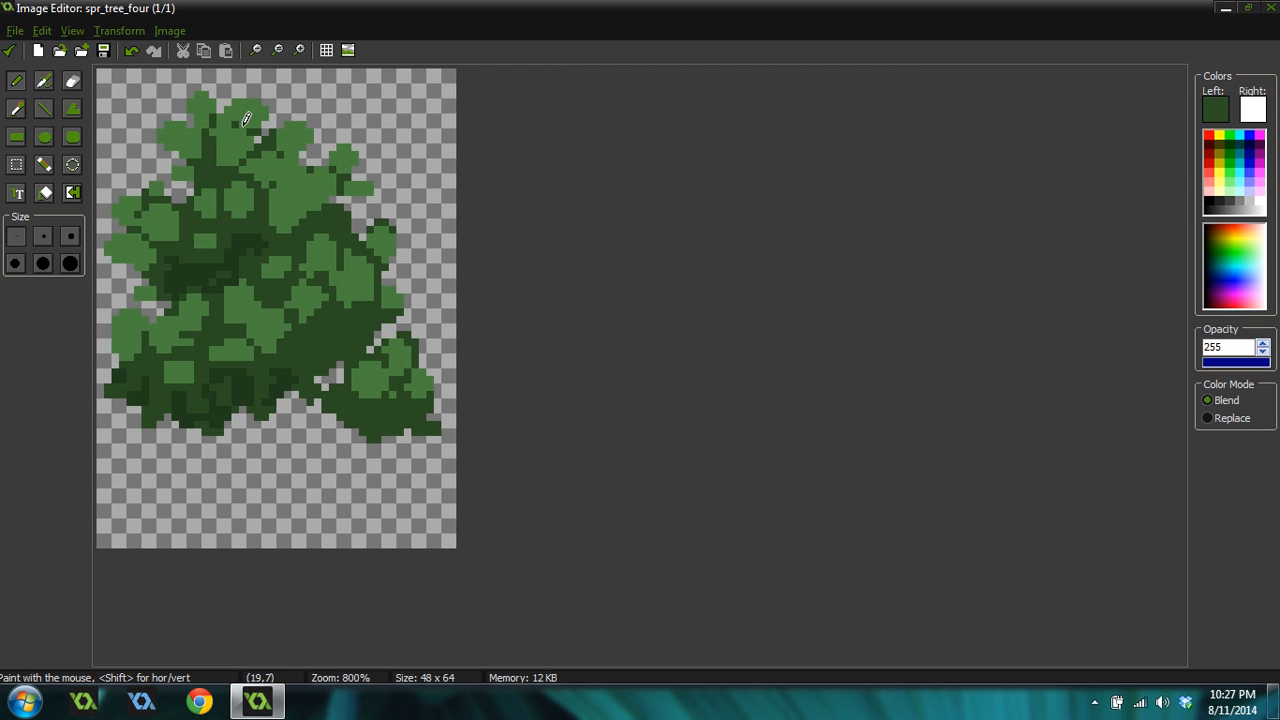
Paint darkest green shadows in the crown's lower right, upper right and the lower-right clump, and apply the image to the sprite
ctrl+click(280, 367)
click(324, 328)
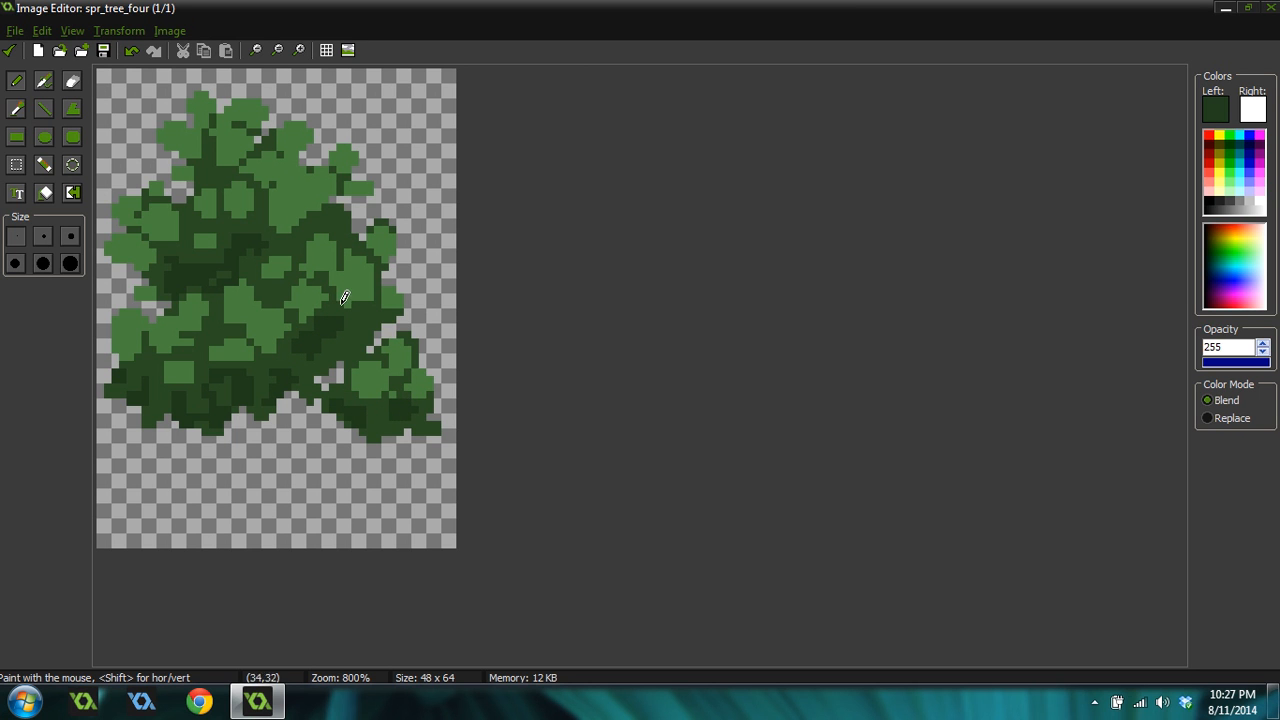
mouse_move(326, 214)
mouse_down()
mouse_move(347, 206)
mouse_move(332, 222)
mouse_up()
ctrl+scroll(298, 310, down, 5)
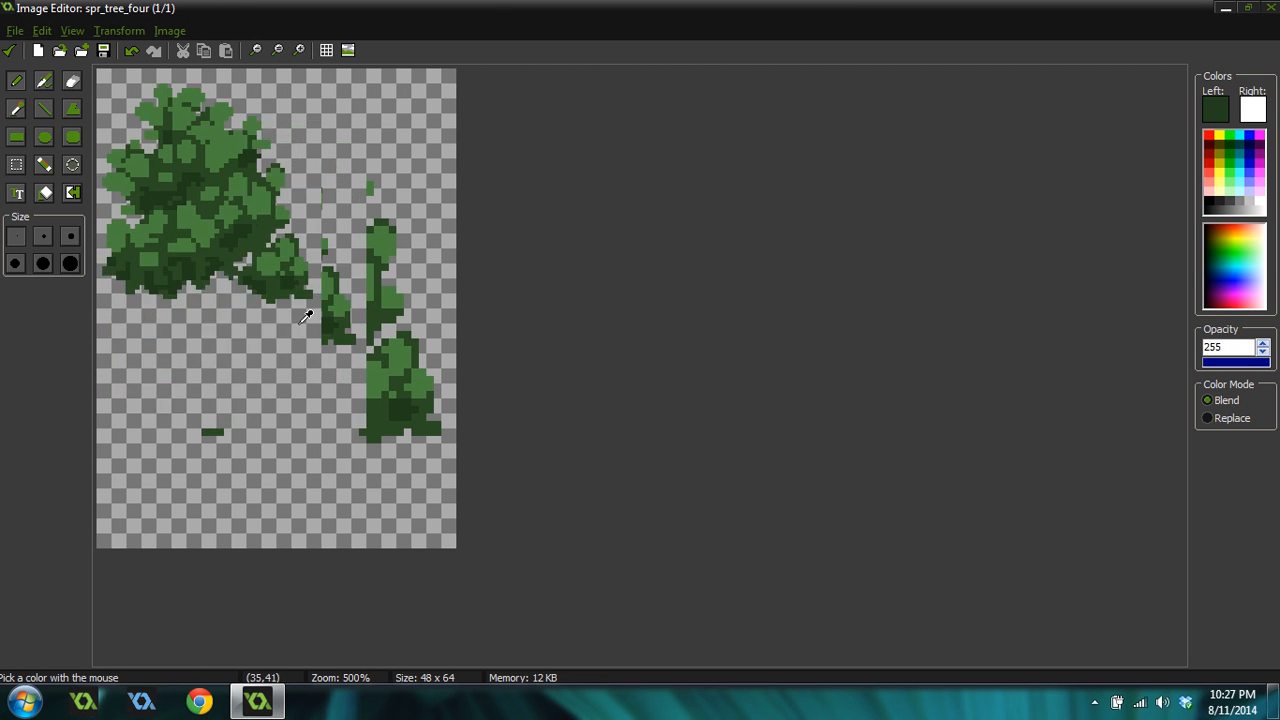
click(9, 50)
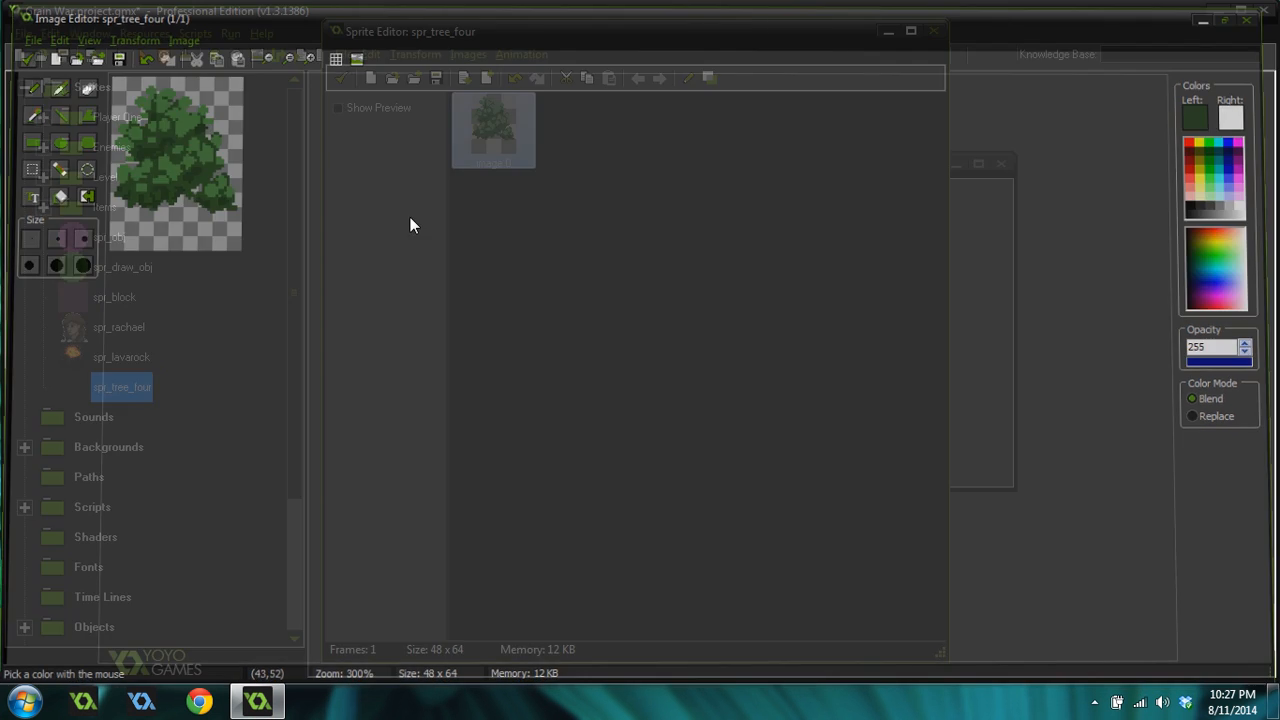
Reopen the tree image to examine the shaded foliage up close and return to the sprite's frame list
double_click(494, 127)
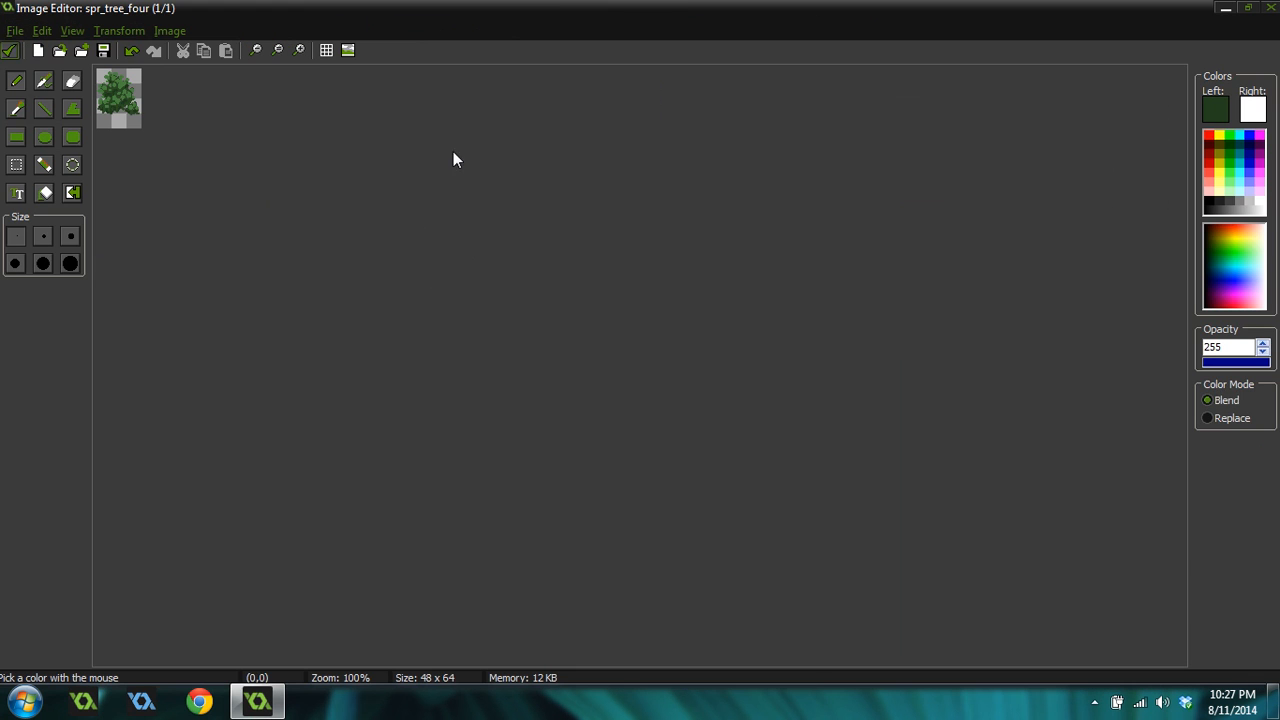
ctrl+scroll(342, 215, up, 6)
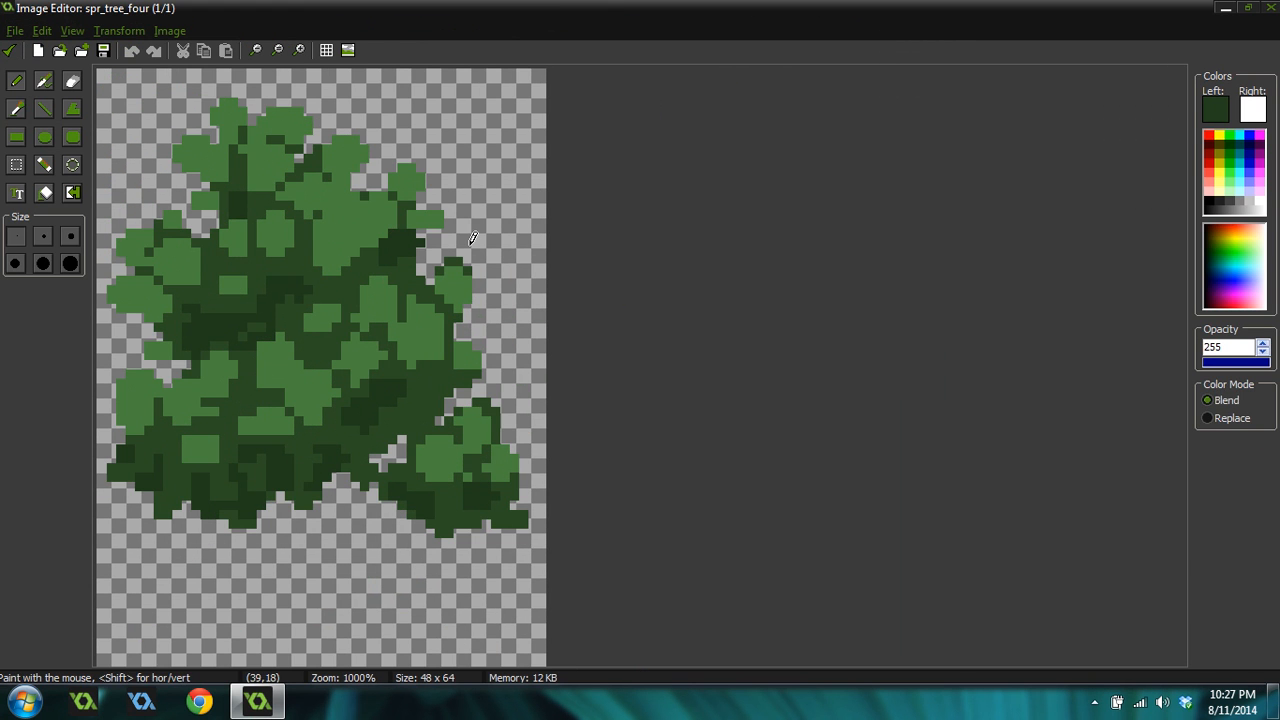
ctrl+scroll(120, 175, down, 1)
click(10, 50)
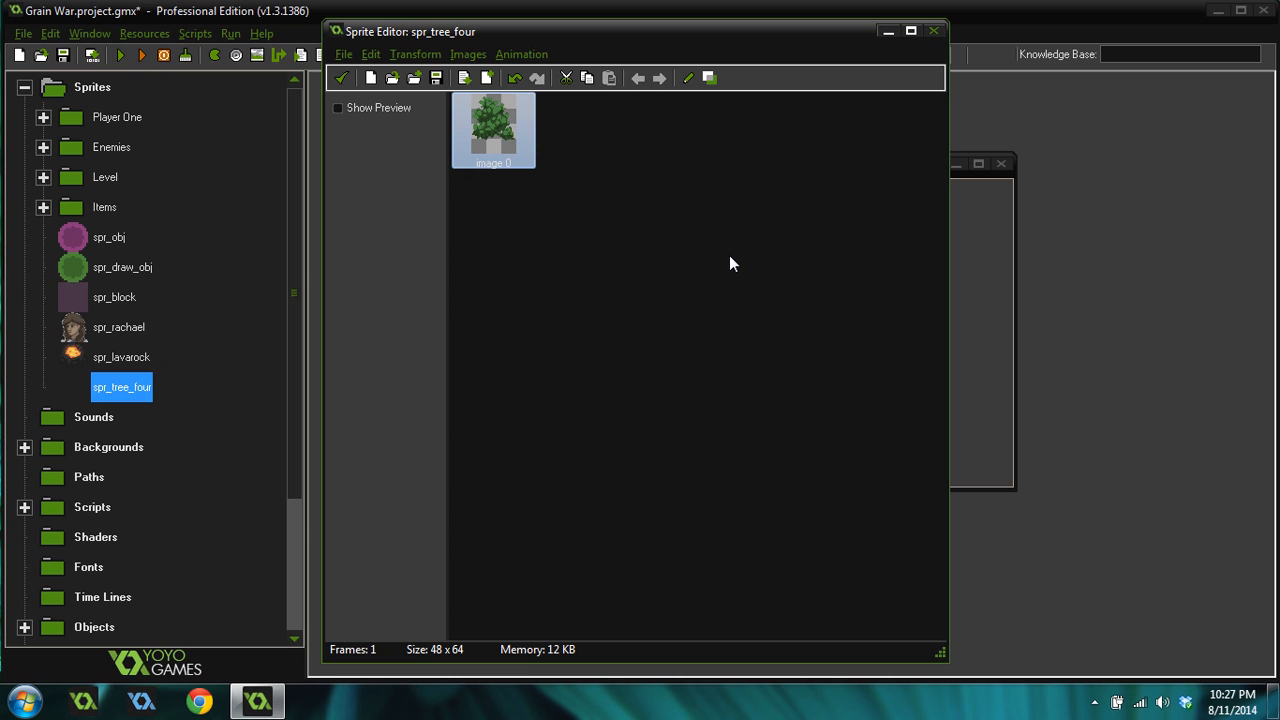
Reopen the tree image, cover the small light leaf in the crown's centre with dark green, and paint a light green leaf lower right of it
double_click(499, 134)
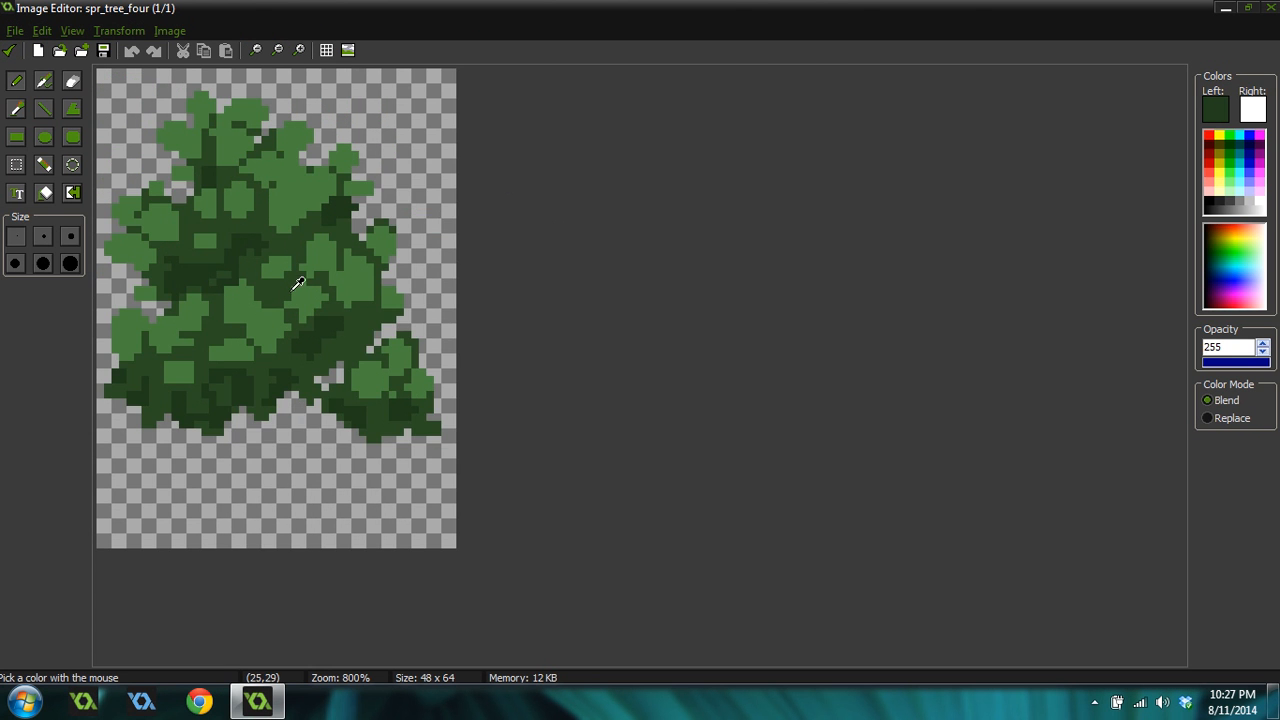
ctrl+scroll(292, 290, up, 1)
ctrl+click(334, 295)
mouse_move(316, 307)
mouse_down()
mouse_move(310, 331)
mouse_move(336, 323)
mouse_up()
ctrl+click(358, 366)
drag(373, 402, 359, 406)
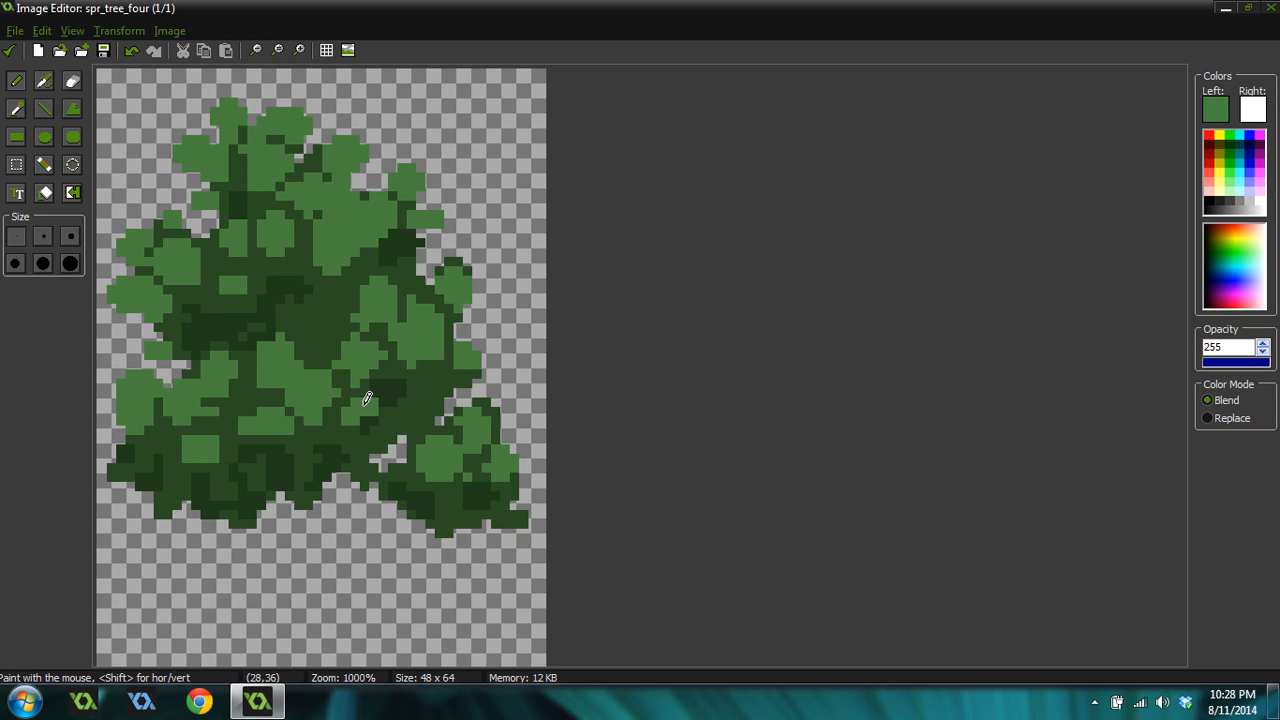
Paint a darkest green shadow in the crown's centre, and rework the area upper left of it with dark green and light green leaves
ctrl+click(284, 294)
mouse_move(334, 318)
mouse_down()
mouse_move(317, 329)
mouse_move(327, 340)
mouse_move(325, 320)
mouse_up()
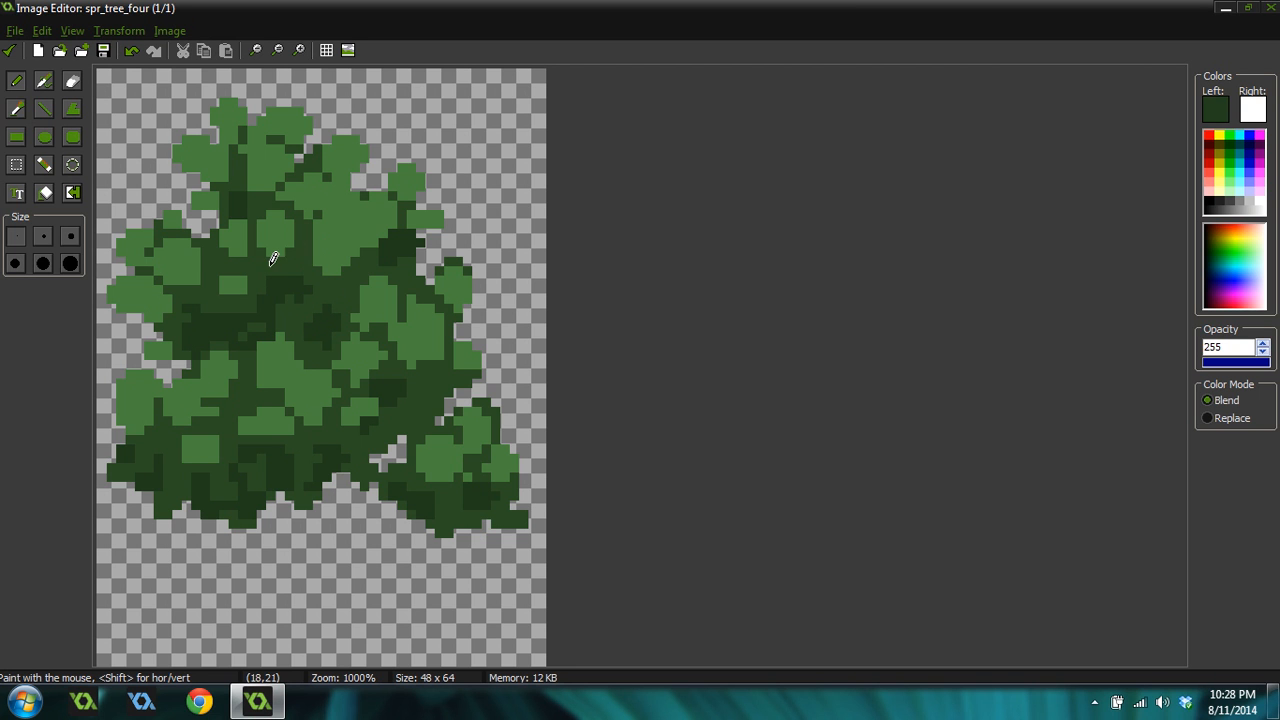
ctrl+click(274, 282)
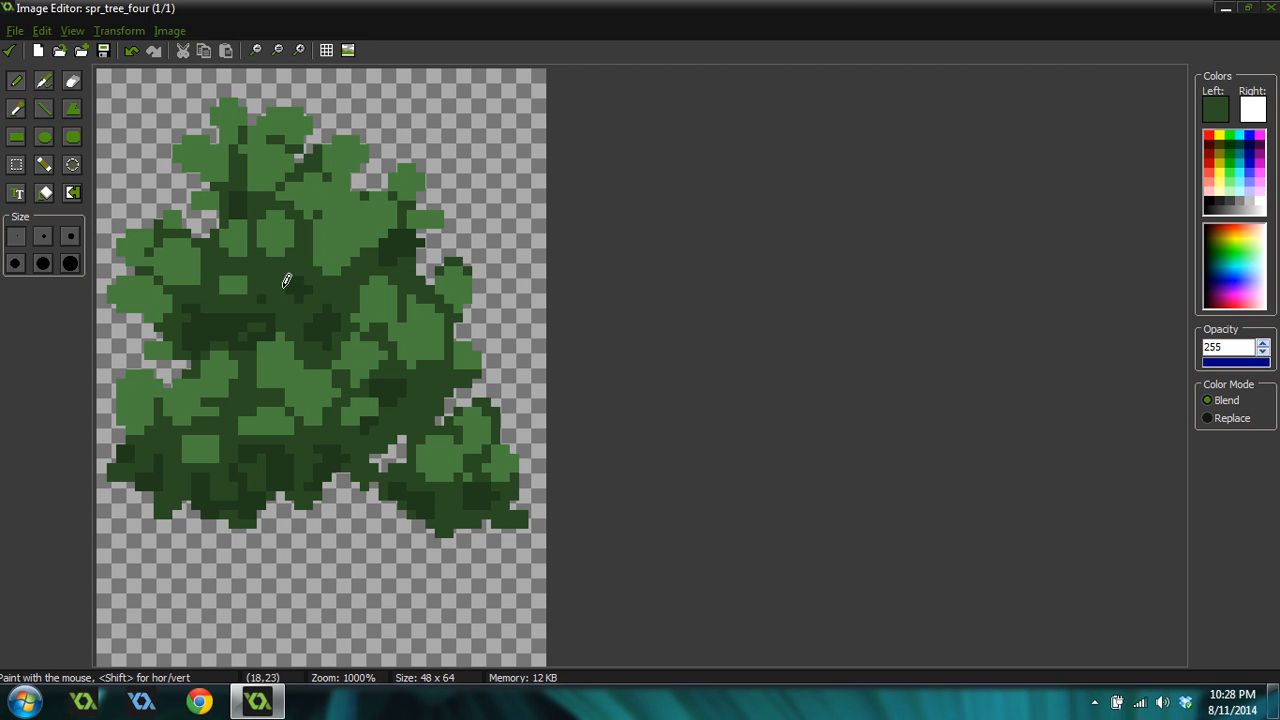
ctrl+click(267, 280)
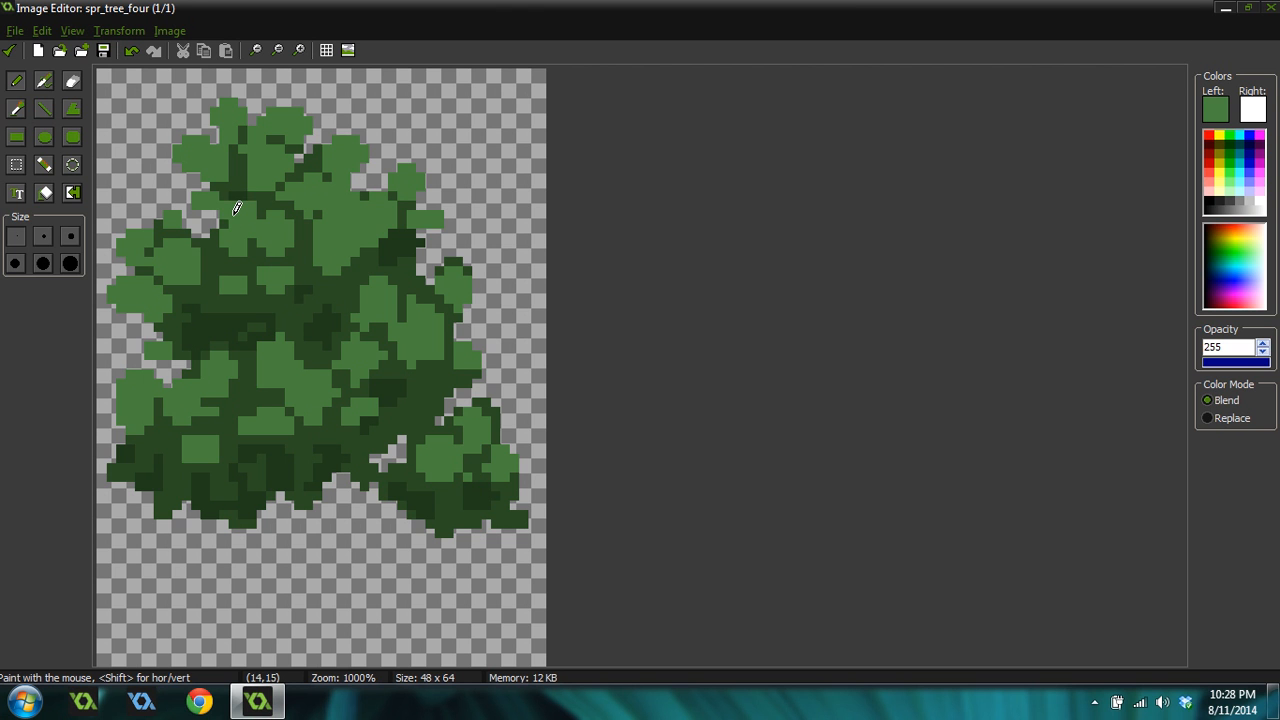
ctrl+scroll(412, 247, down, 5)
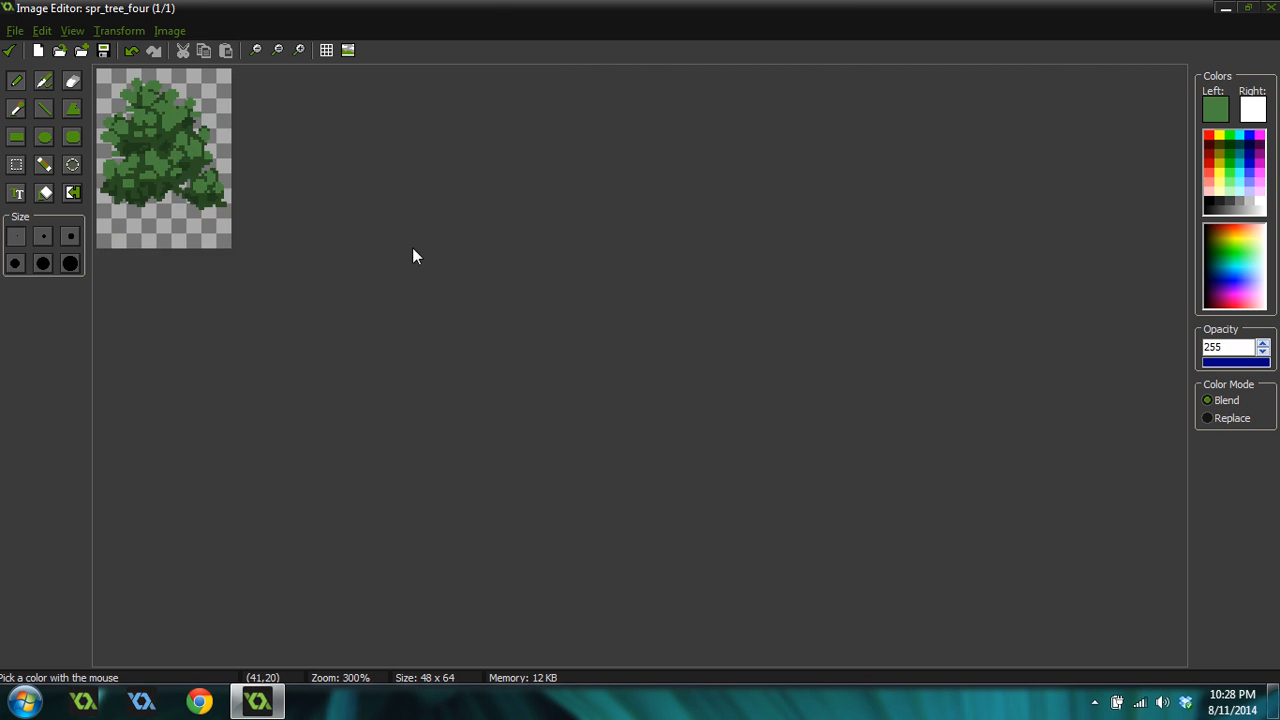
ctrl+scroll(380, 268, up, 4)
ctrl+scroll(368, 261, up, 1)
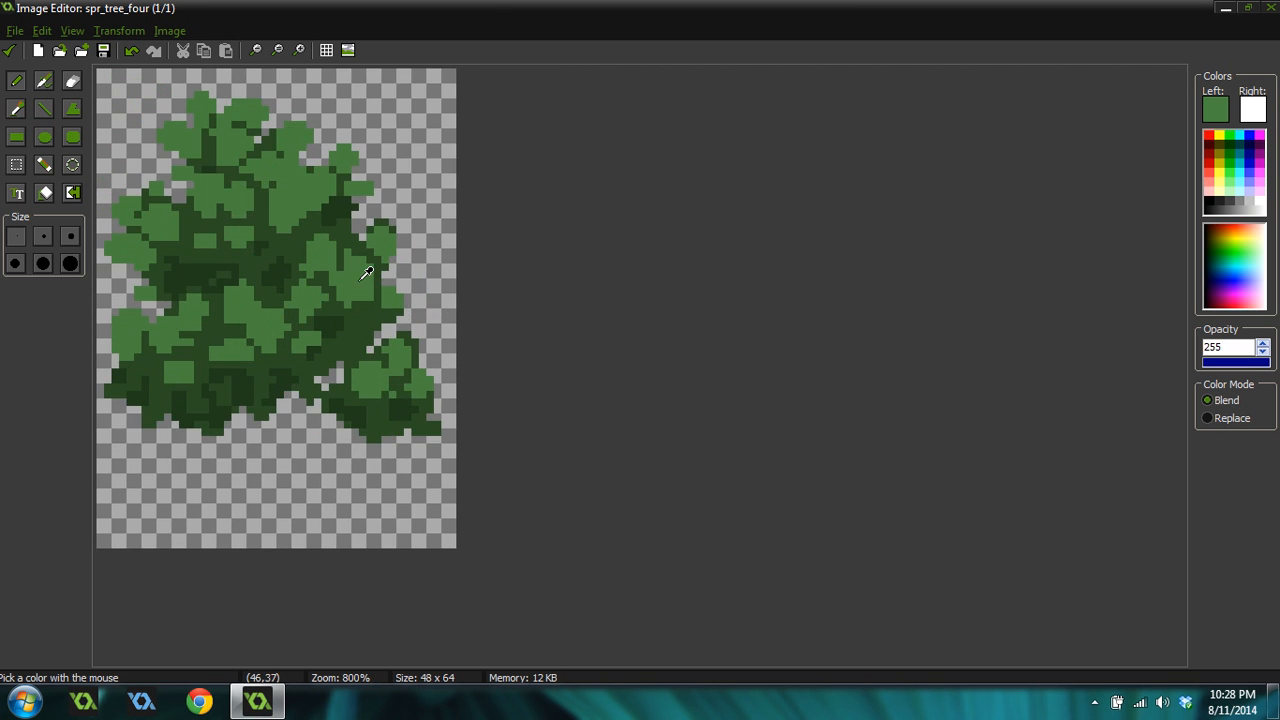
Set the paint colour to a dark brown with red 60, green 50 and blue 43
click(1213, 107)
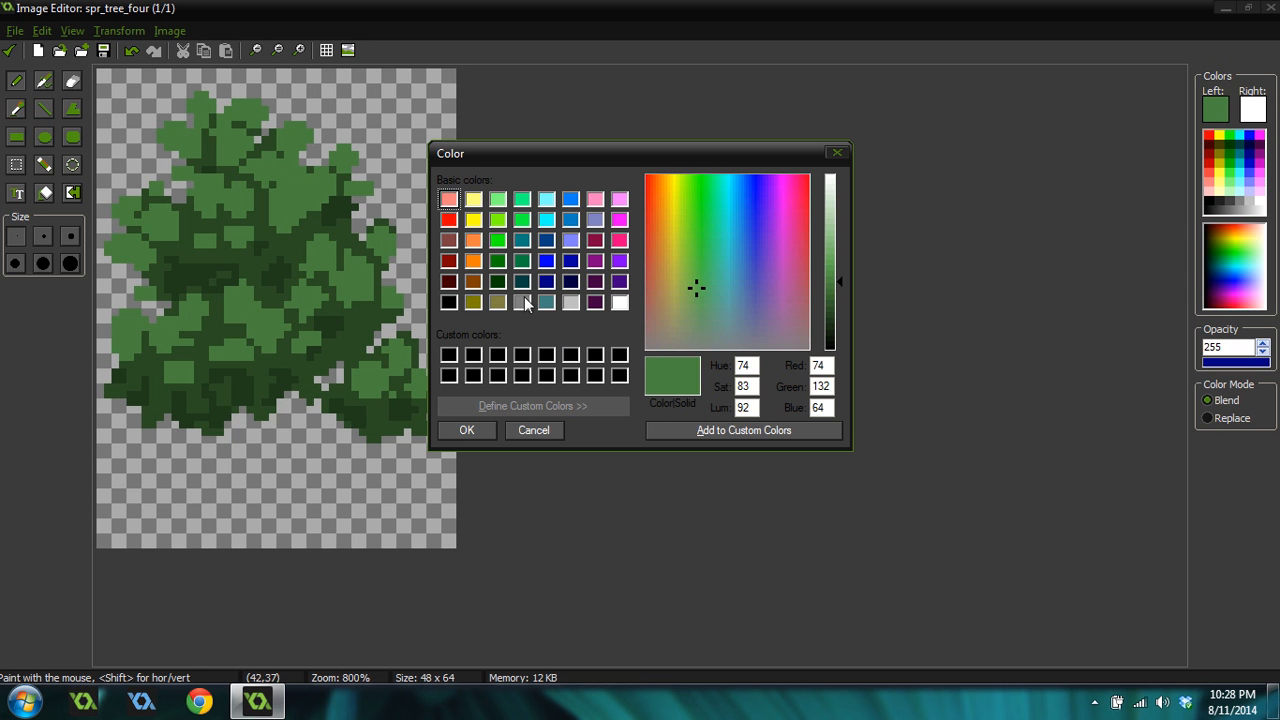
drag(695, 312, 653, 316)
drag(832, 313, 839, 305)
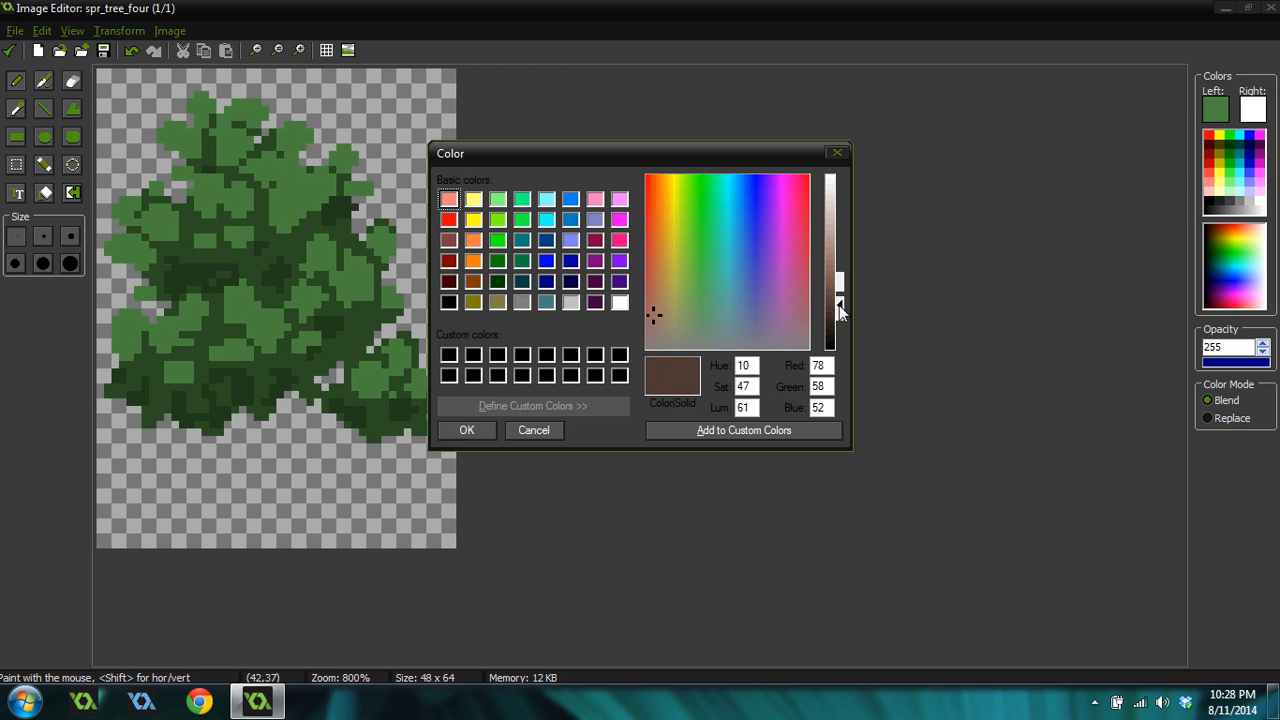
drag(656, 309, 658, 321)
click(836, 315)
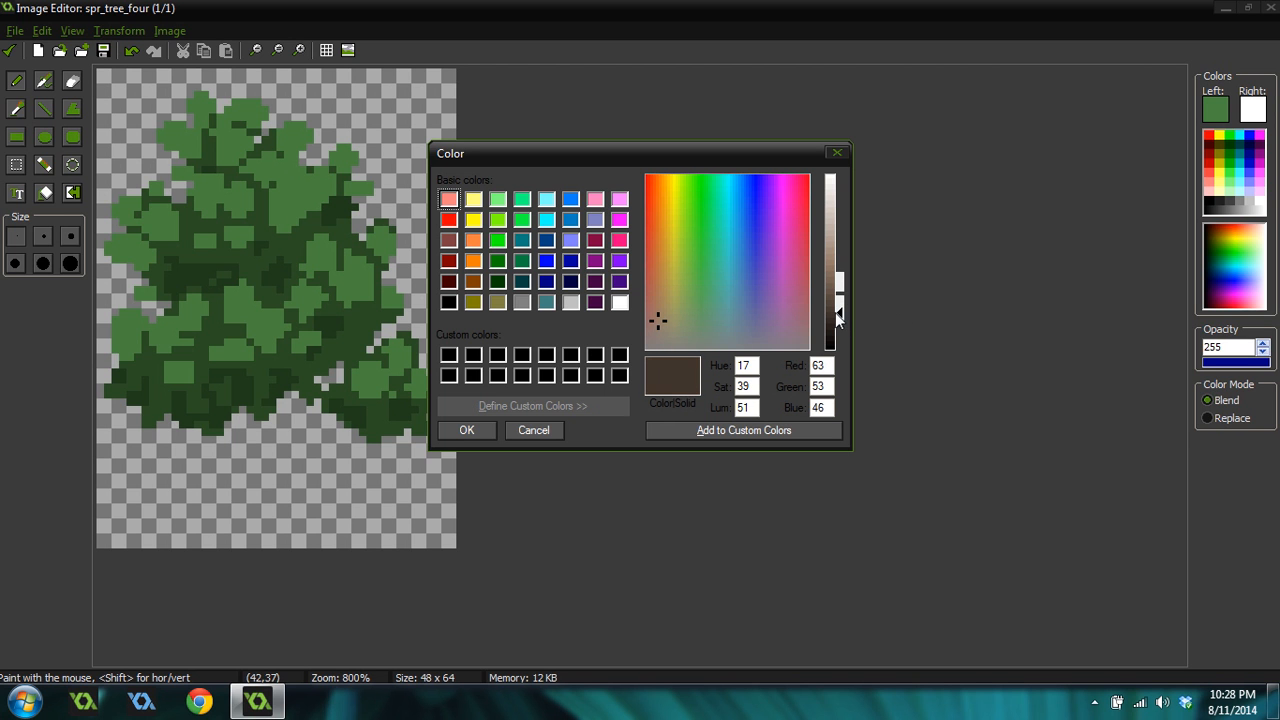
click(482, 428)
ctrl+scroll(348, 432, down, 3)
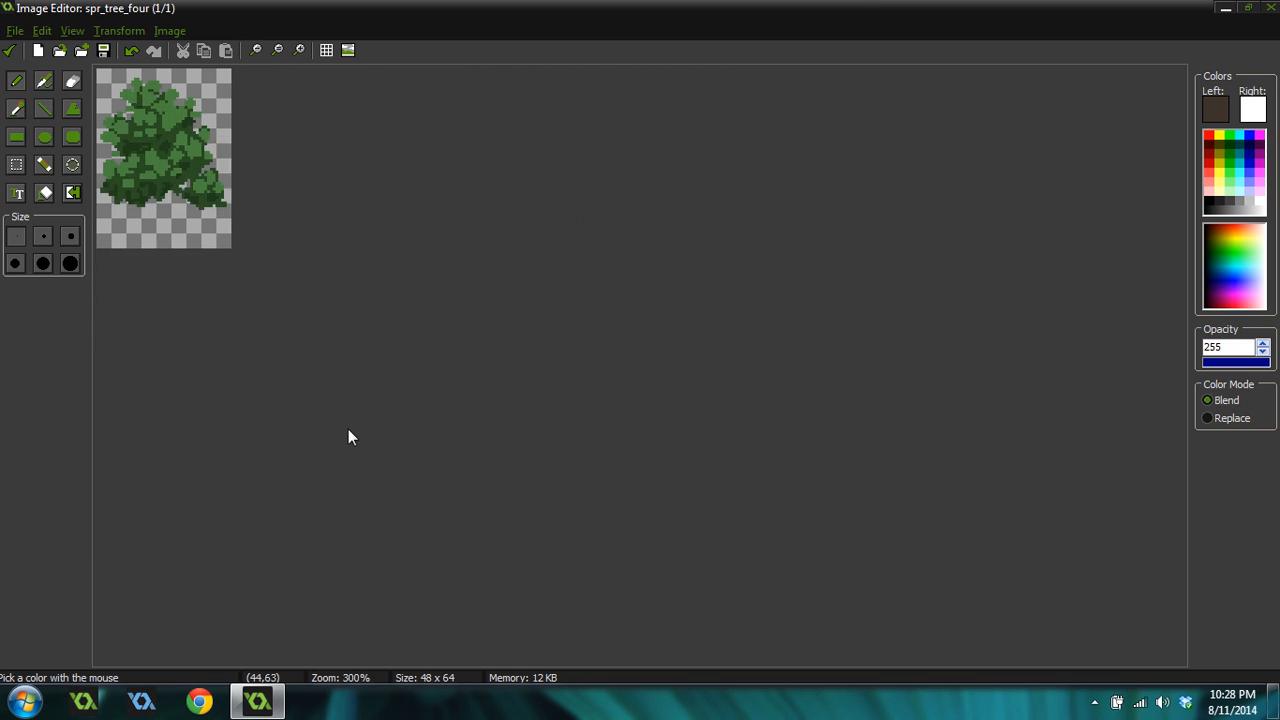
ctrl+scroll(348, 437, up, 3)
ctrl+scroll(294, 450, down, 1)
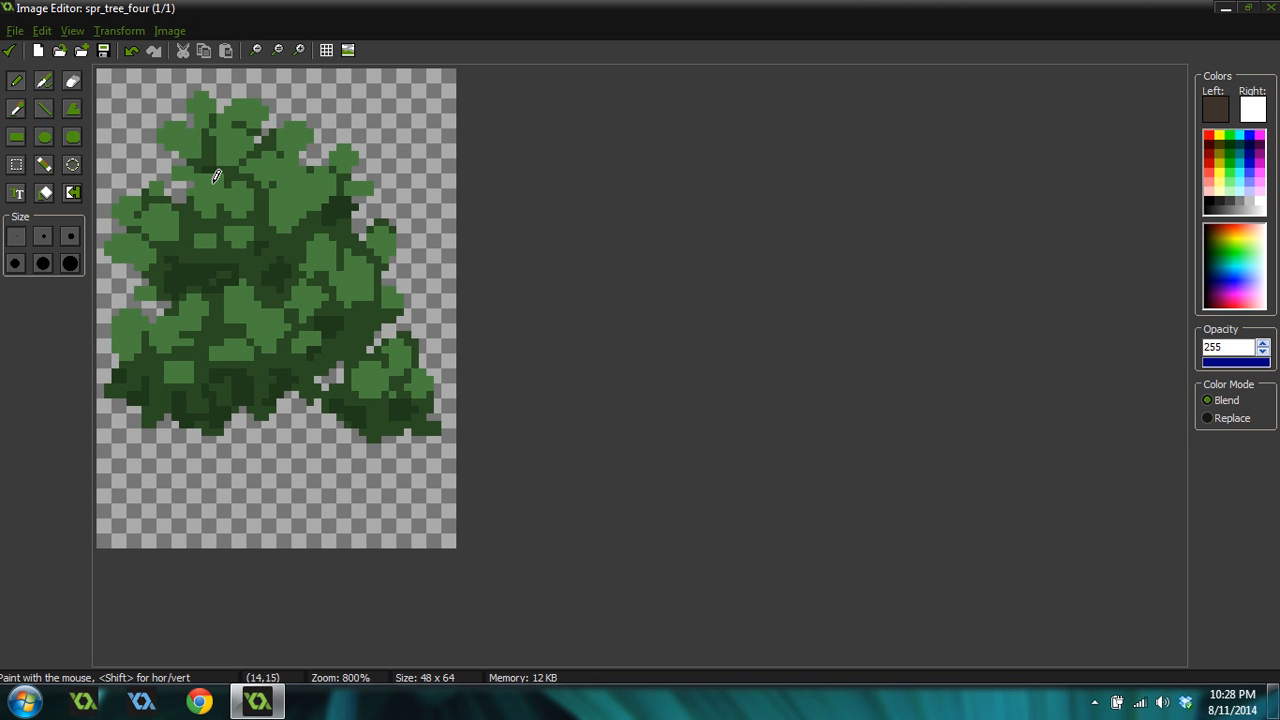
drag(258, 84, 275, 366)
drag(257, 425, 243, 200)
mouse_move(248, 140)
mouse_down()
mouse_move(256, 92)
mouse_move(228, 370)
mouse_move(244, 415)
mouse_move(236, 440)
mouse_up()
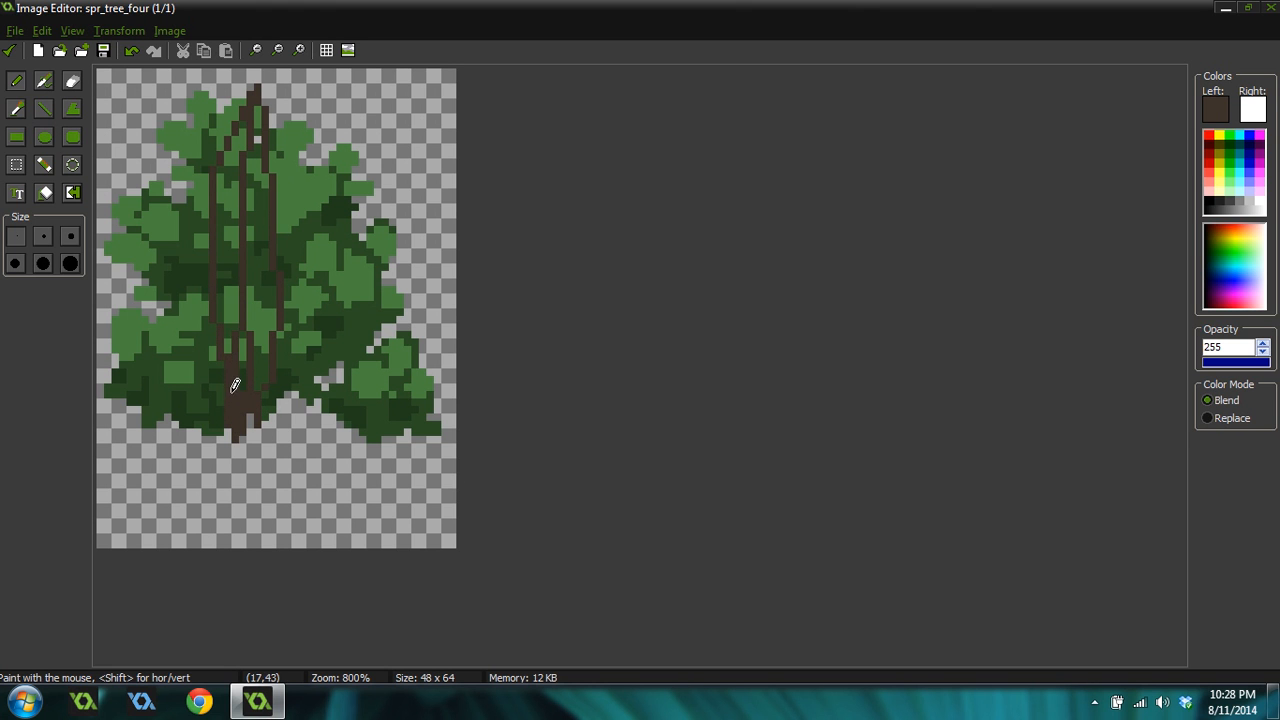
ctrl+scroll(300, 312, down, 2)
ctrl+scroll(240, 350, up, 2)
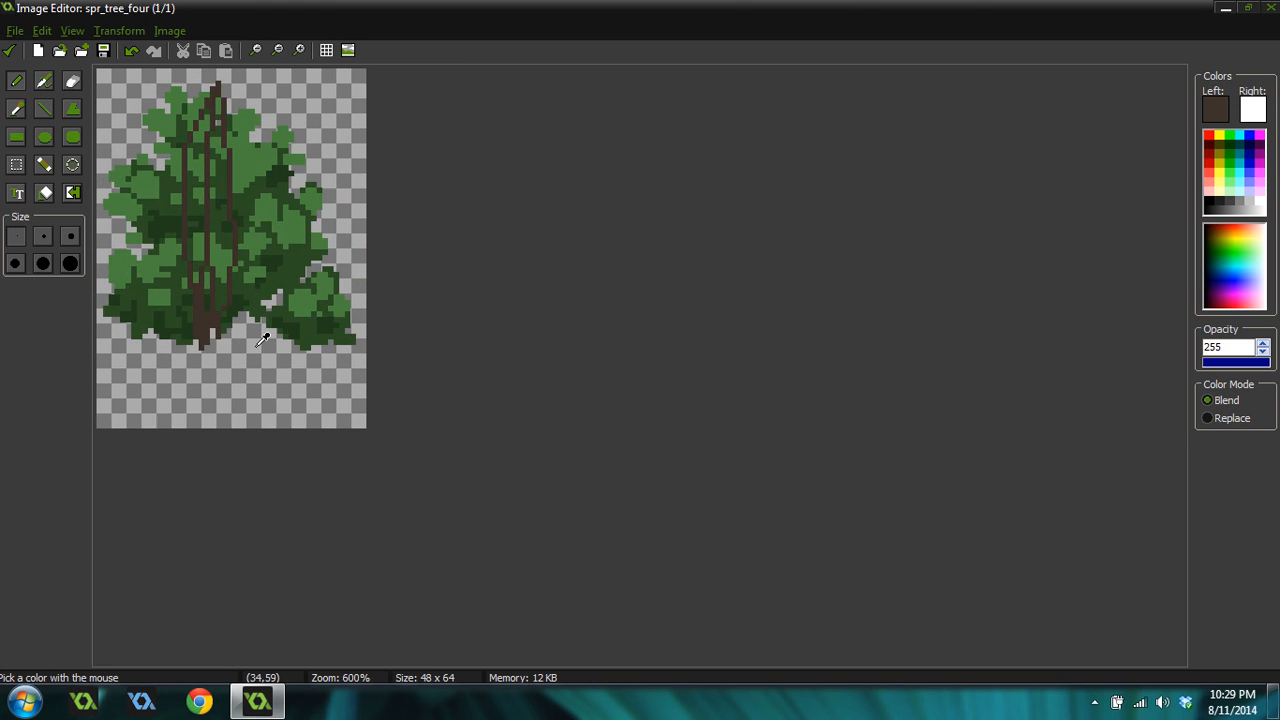
ctrl+scroll(273, 365, up, 1)
key(ctrl+z)
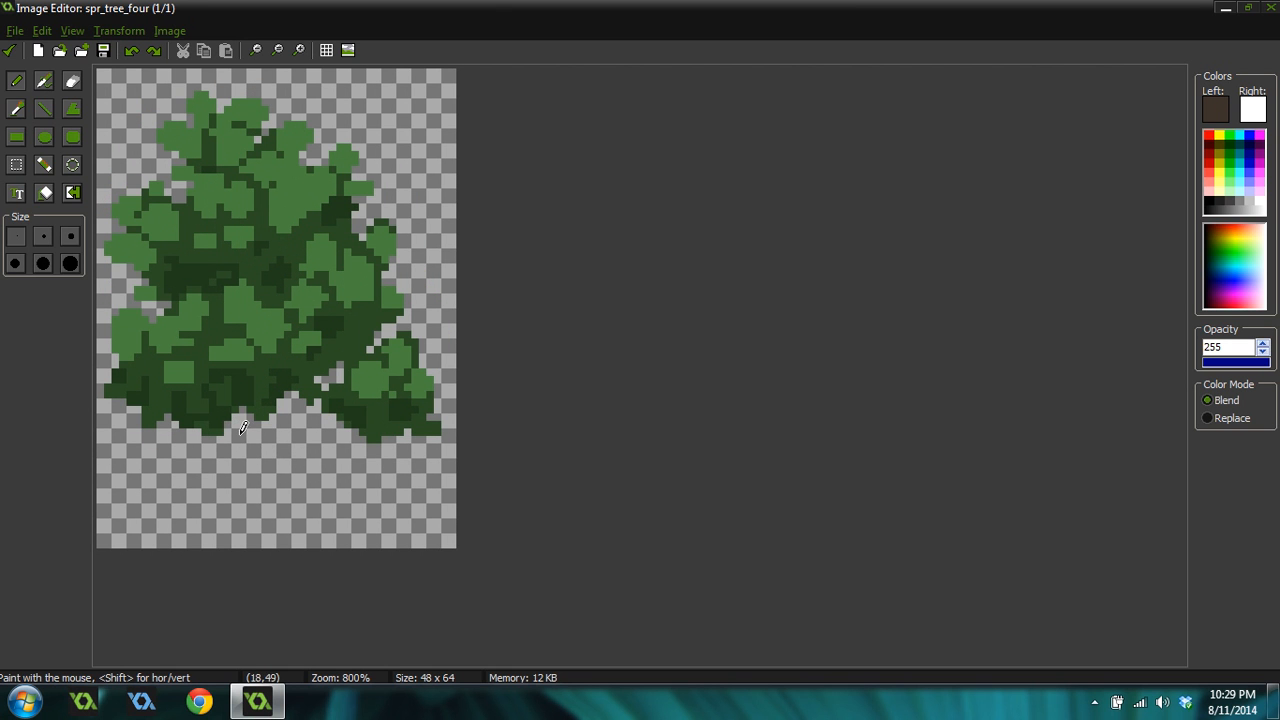
Paint a dark brown trunk below the crown with roots spreading to both sides at its base
mouse_move(235, 423)
mouse_down()
mouse_move(220, 492)
mouse_move(230, 434)
mouse_up()
mouse_move(220, 497)
mouse_down()
mouse_move(176, 538)
mouse_move(158, 502)
mouse_move(203, 480)
mouse_move(237, 492)
mouse_up()
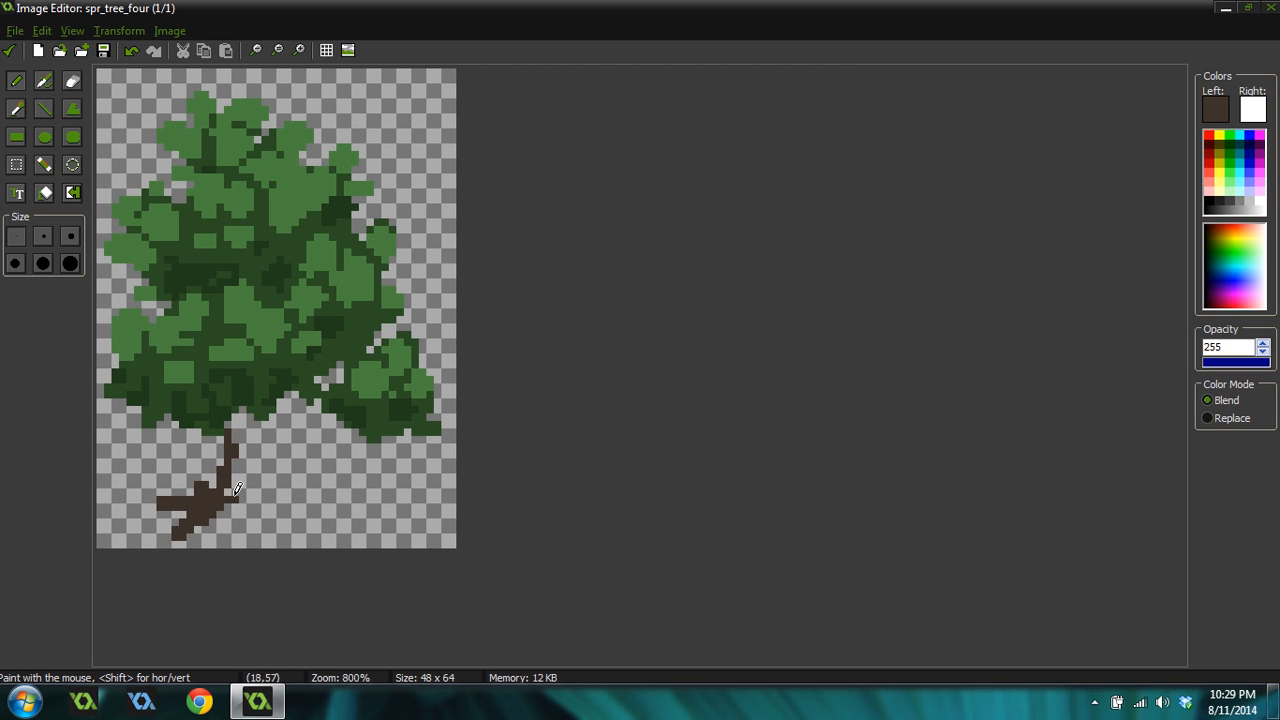
mouse_move(156, 498)
mouse_down()
mouse_move(137, 507)
mouse_move(160, 536)
mouse_up()
mouse_move(227, 500)
mouse_down()
mouse_move(246, 538)
mouse_move(263, 503)
mouse_move(290, 533)
mouse_move(248, 486)
mouse_move(247, 459)
mouse_move(242, 472)
mouse_move(246, 405)
mouse_move(231, 420)
mouse_move(240, 470)
mouse_move(258, 432)
mouse_move(250, 500)
mouse_move(278, 477)
mouse_move(320, 503)
mouse_move(294, 494)
mouse_up()
scroll(411, 440, down, 4)
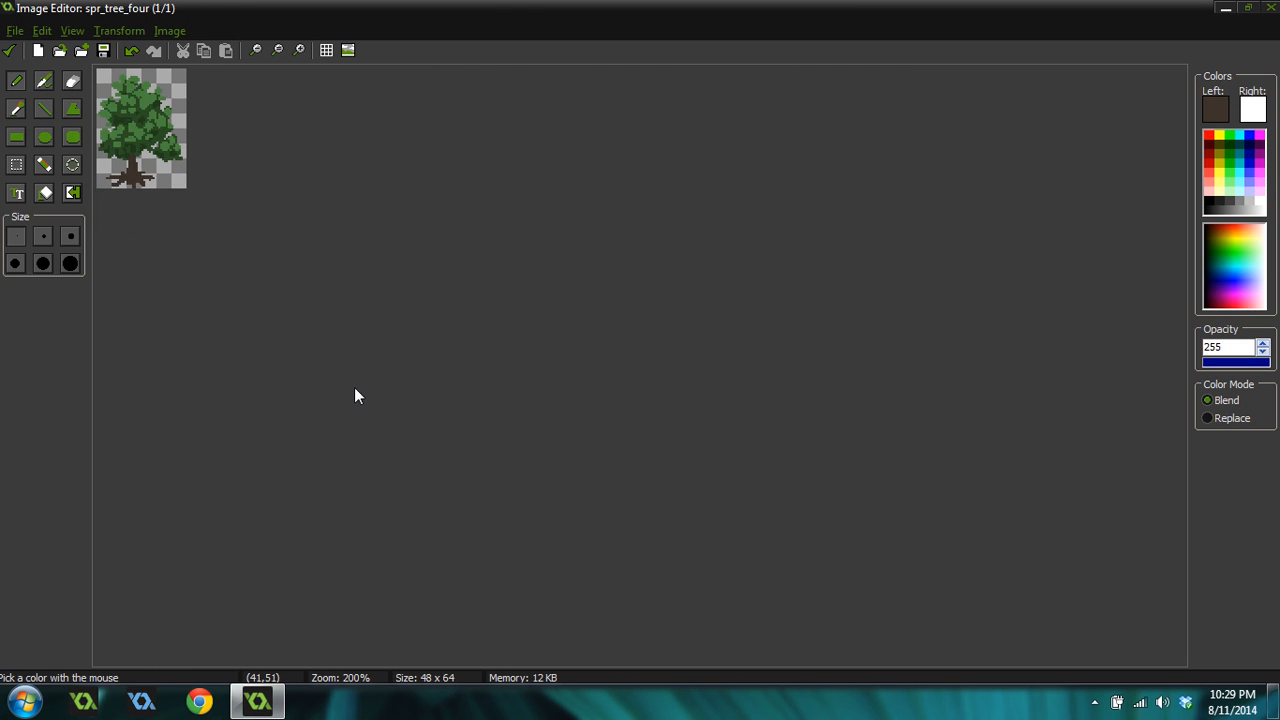
scroll(360, 420, up, 5)
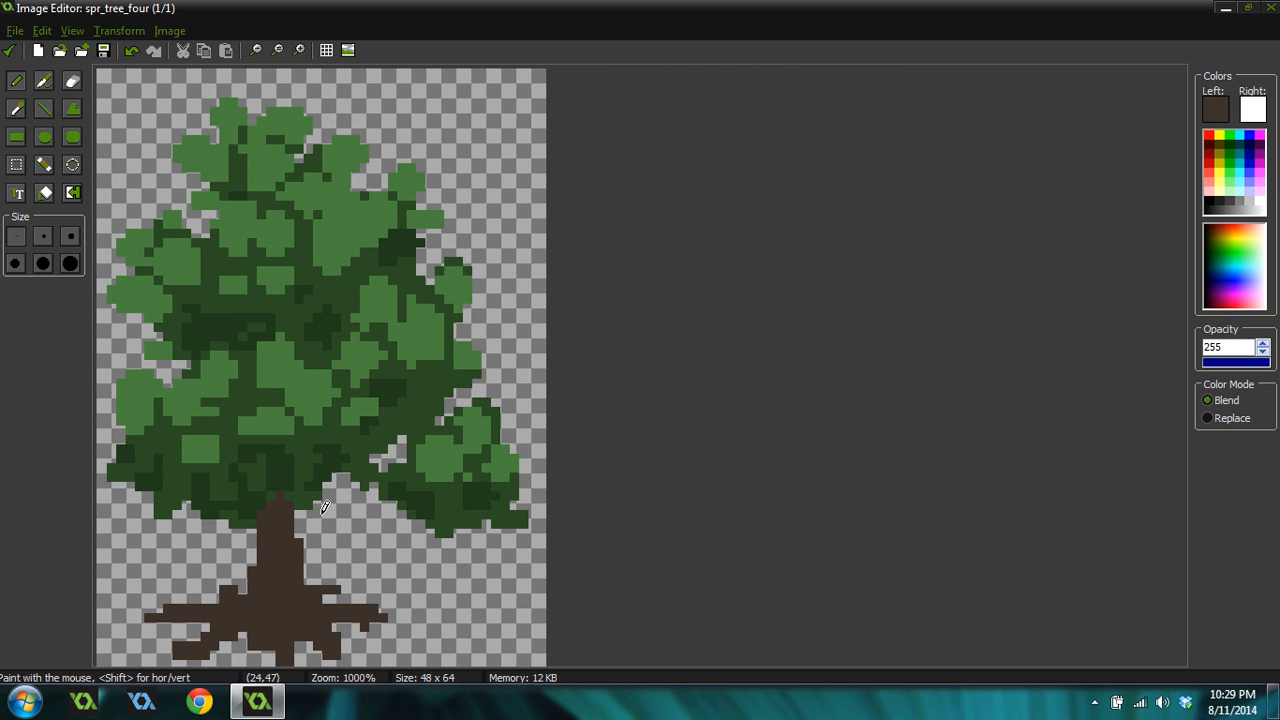
Paint a brown branch from the trunk to the lower-right foliage clump and lengthen the right root outward
mouse_move(299, 511)
mouse_down()
mouse_move(318, 582)
mouse_move(306, 575)
mouse_move(392, 500)
mouse_move(313, 563)
mouse_up()
scroll(442, 398, down, 5)
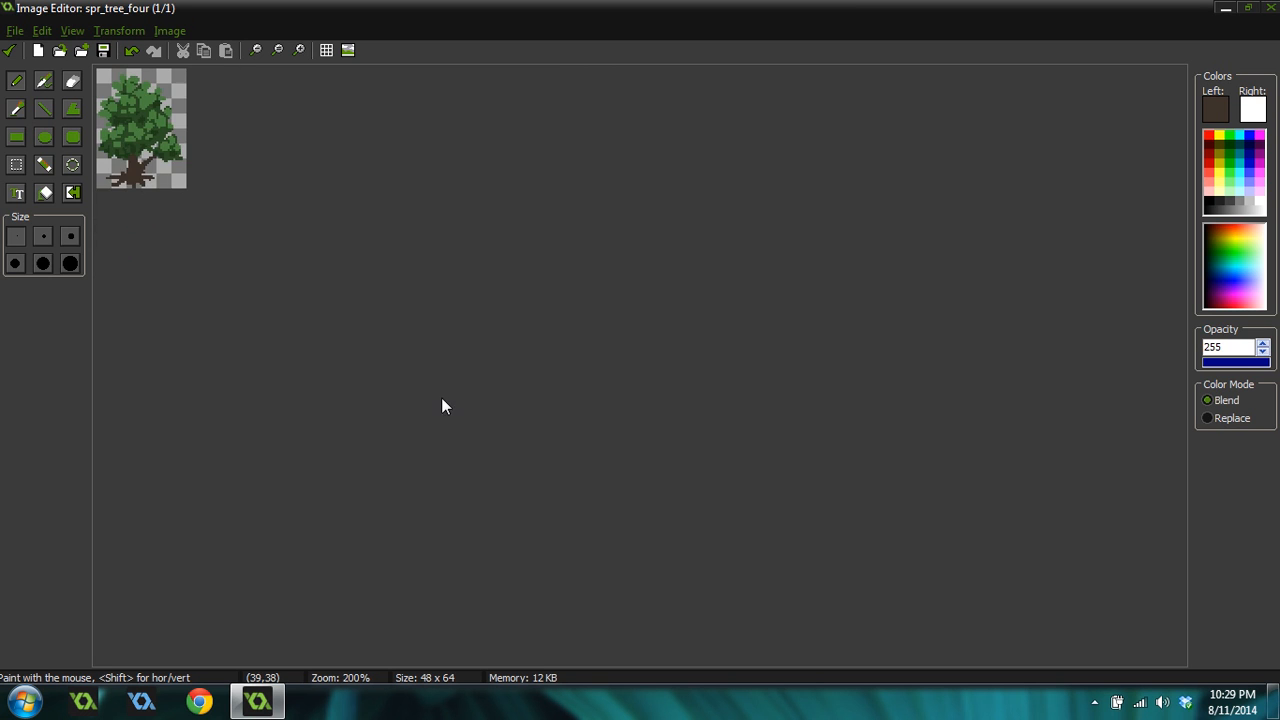
scroll(387, 405, up, 4)
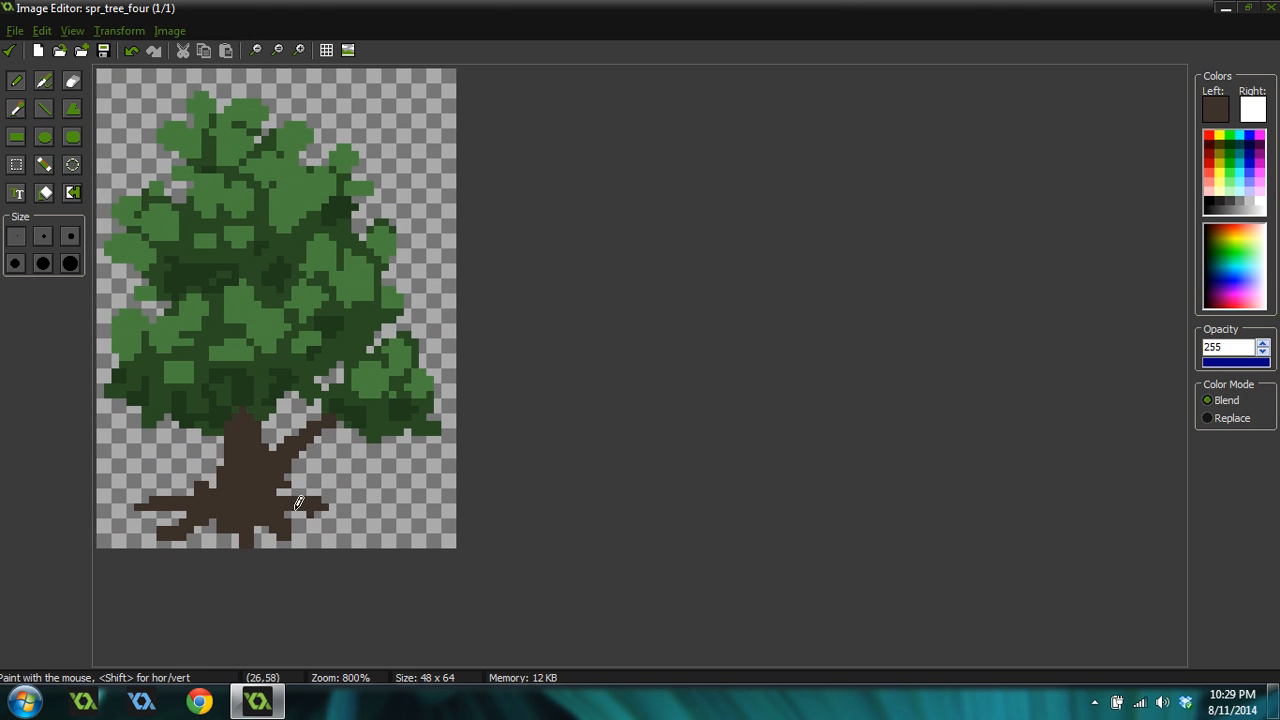
drag(305, 500, 367, 500)
scroll(360, 447, down, 5)
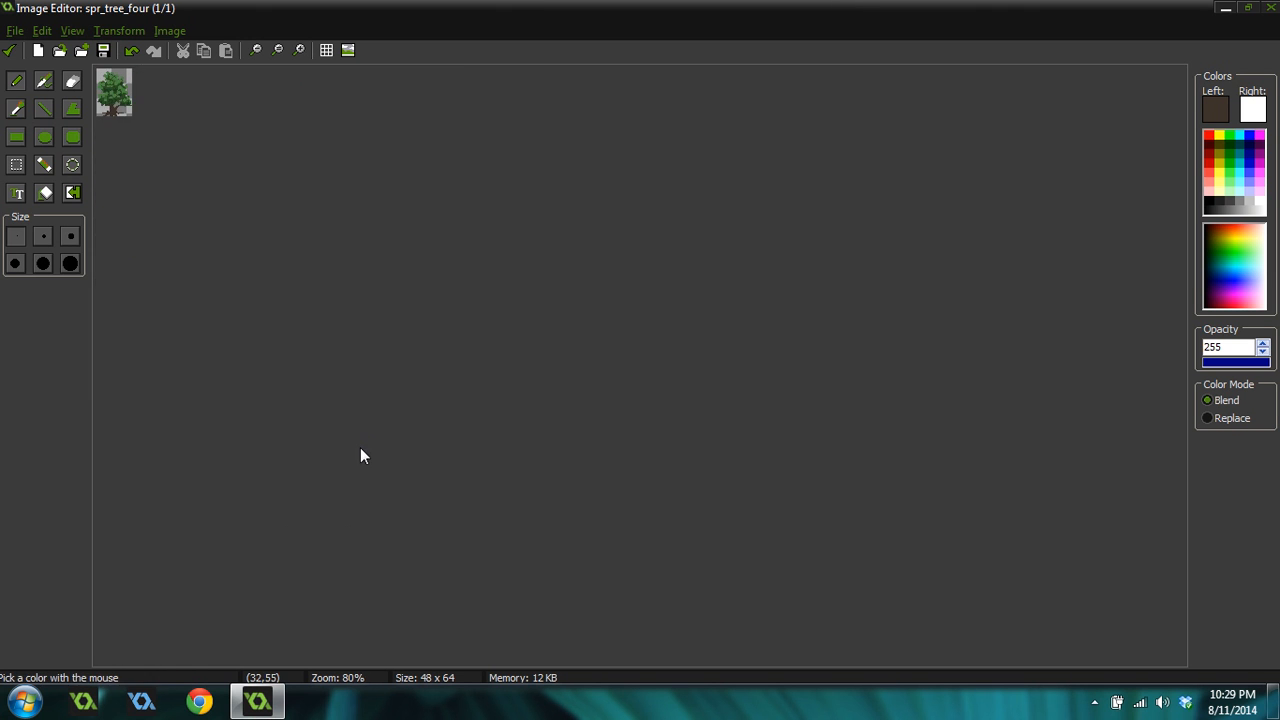
scroll(334, 444, up, 2)
scroll(334, 444, up, 4)
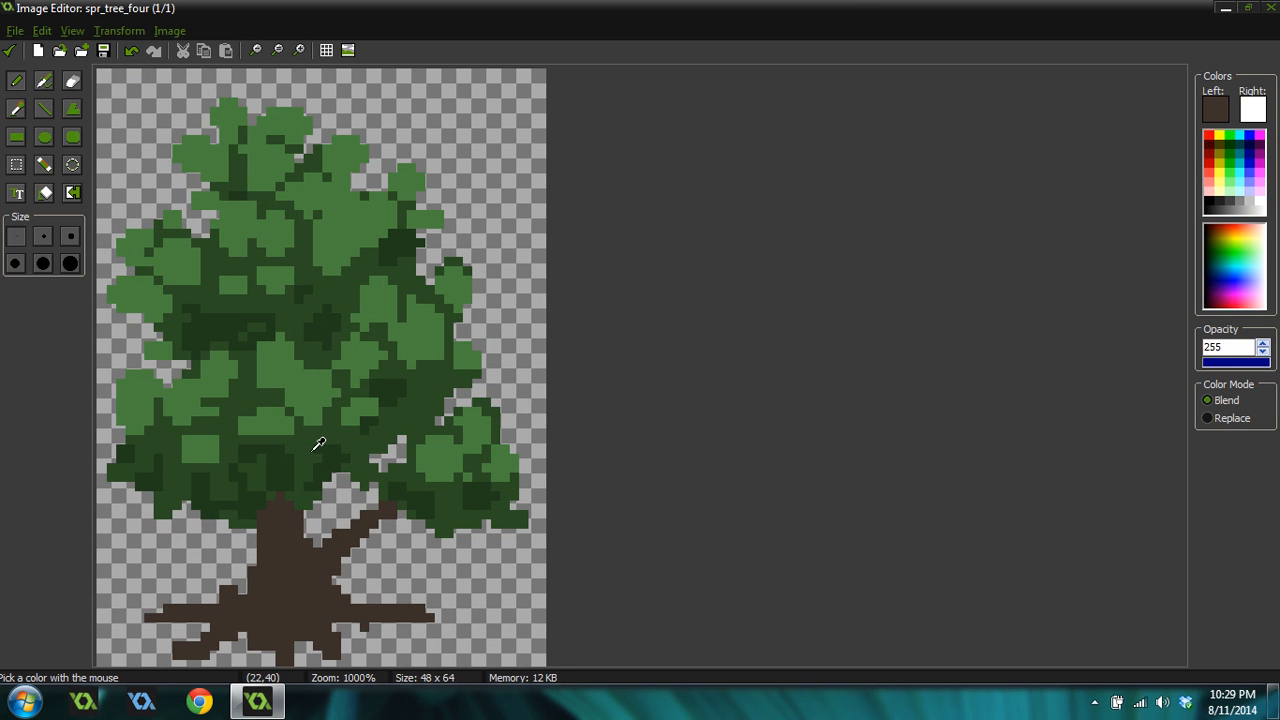
Add a short brown twig rising from the right branch into the crown and widen the trunk's upper left edge
click(355, 505)
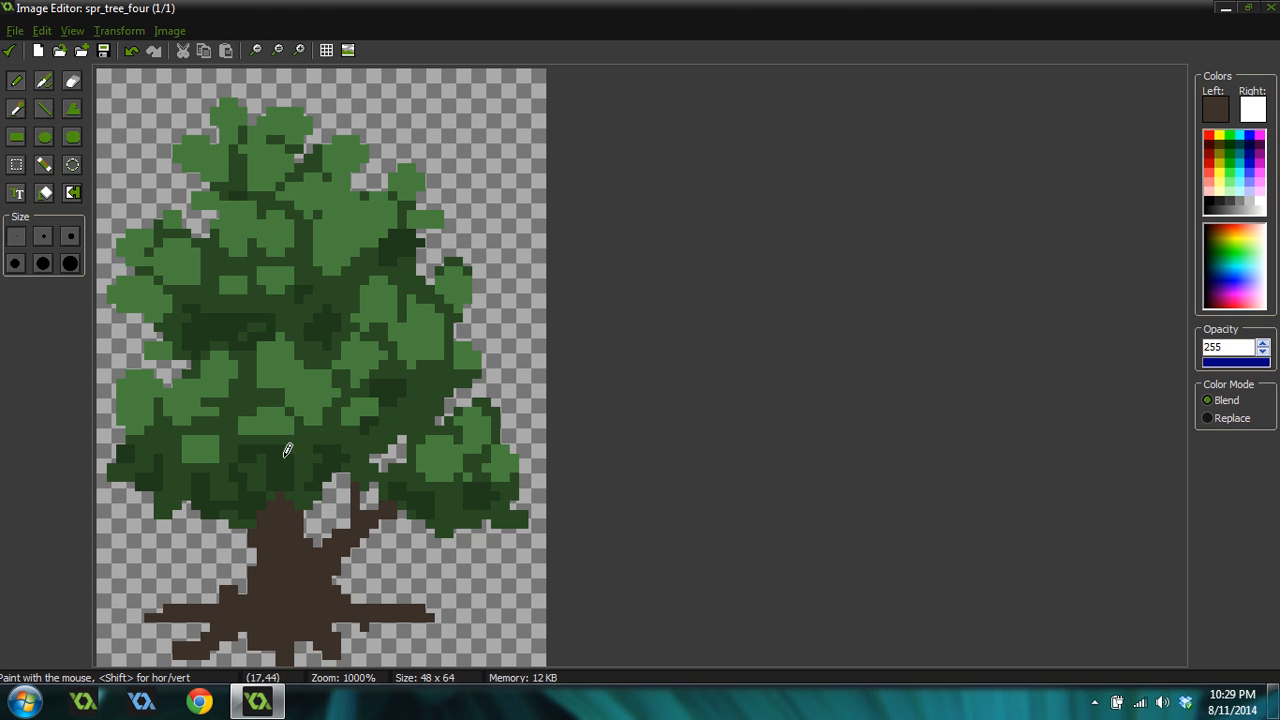
scroll(313, 425, down, 4)
scroll(319, 432, up, 3)
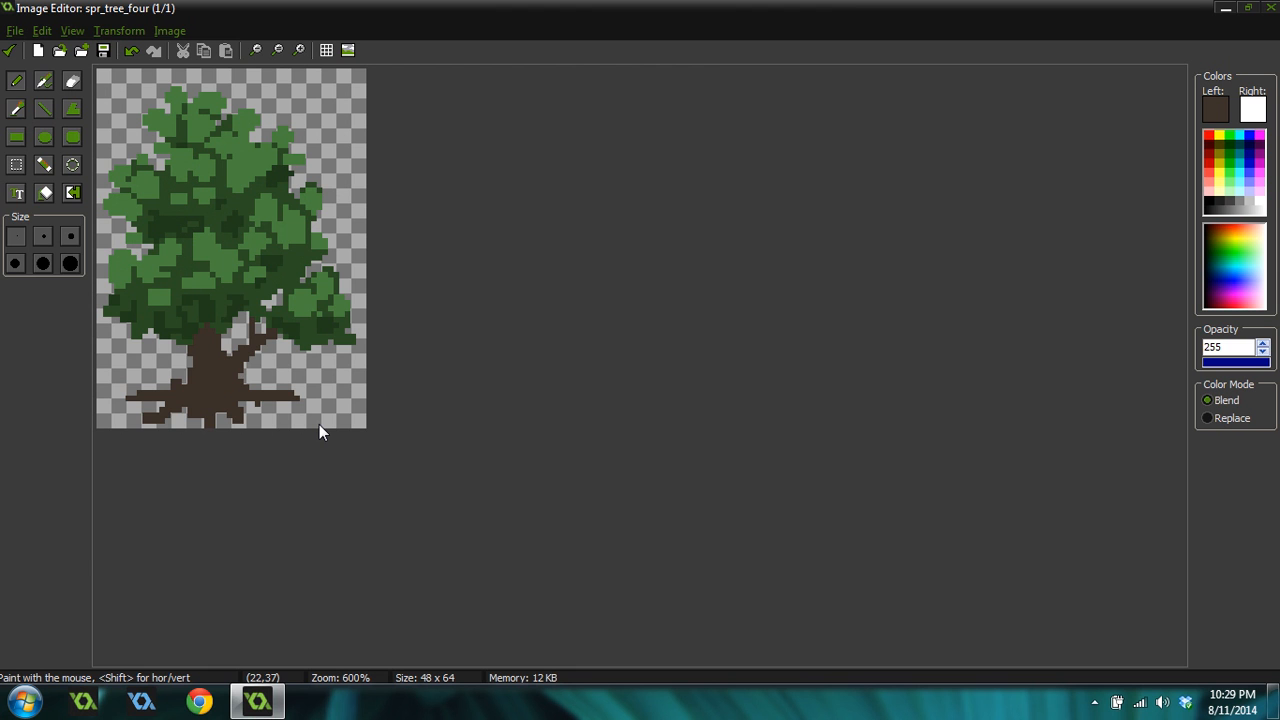
scroll(291, 372, up, 1)
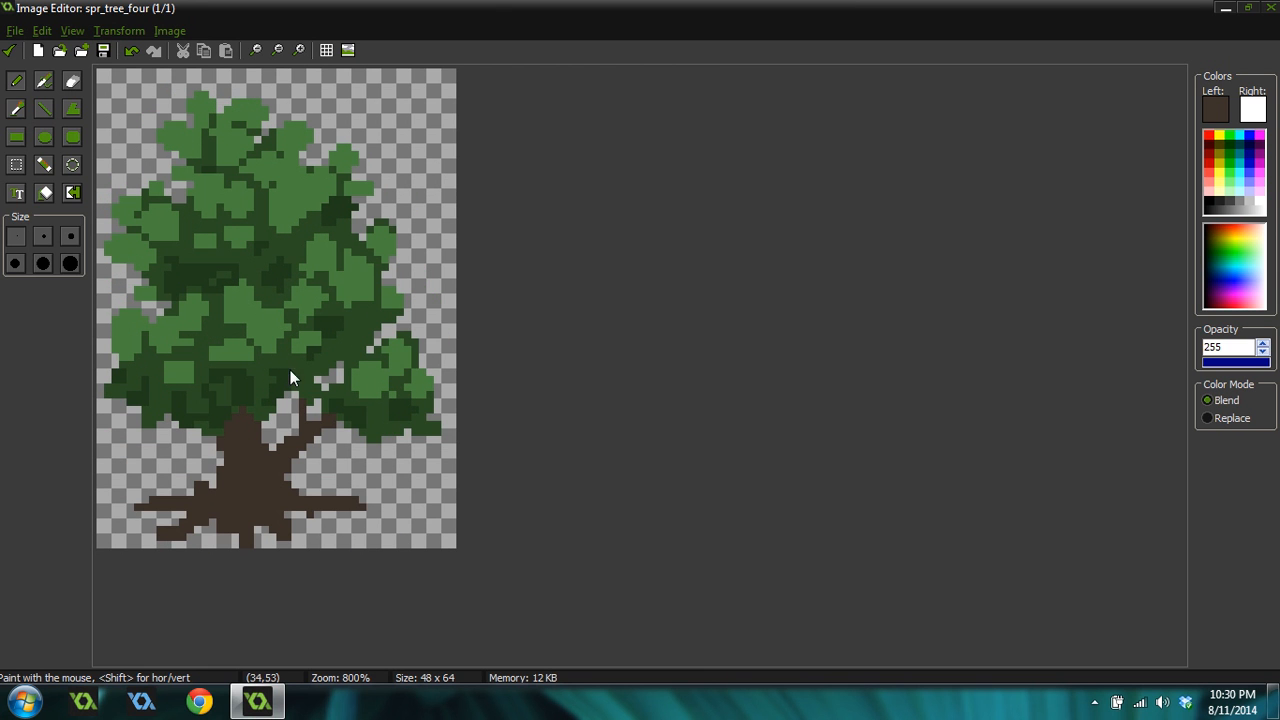
Mix a darker brown with red 47, green 39 and blue 34, and paint shadows on the upper trunk and right branch
click(1216, 110)
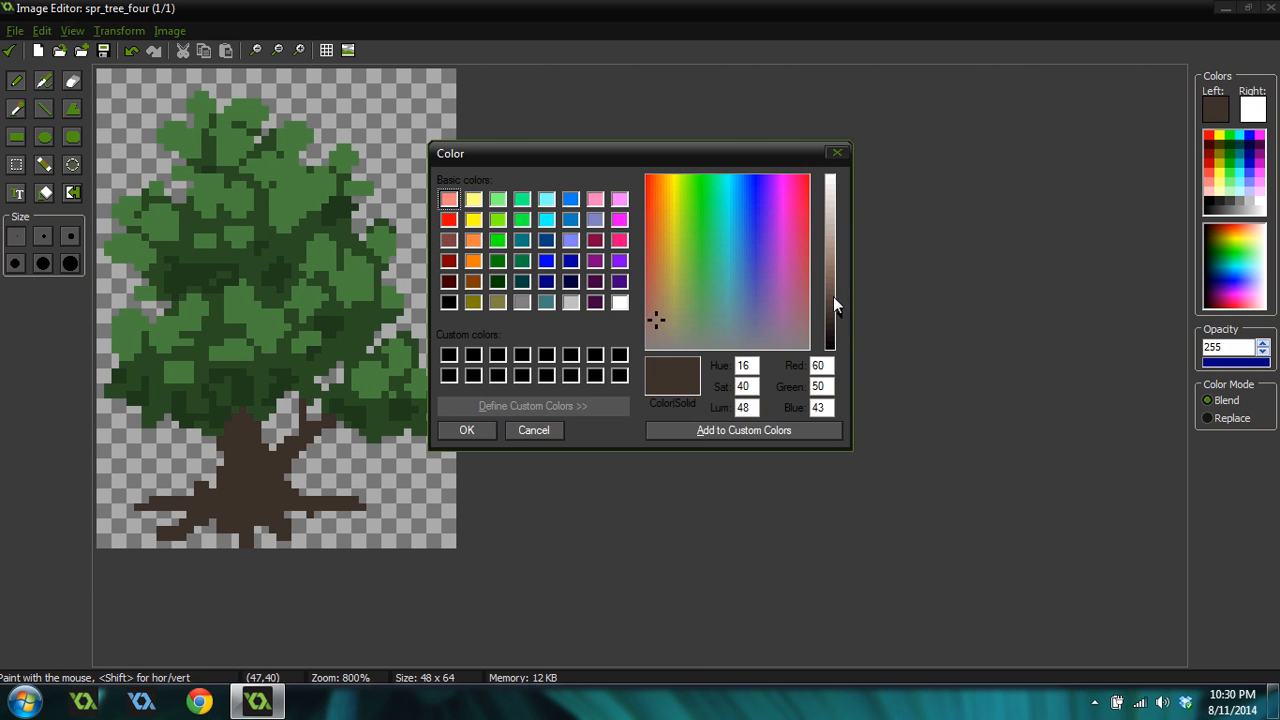
click(839, 320)
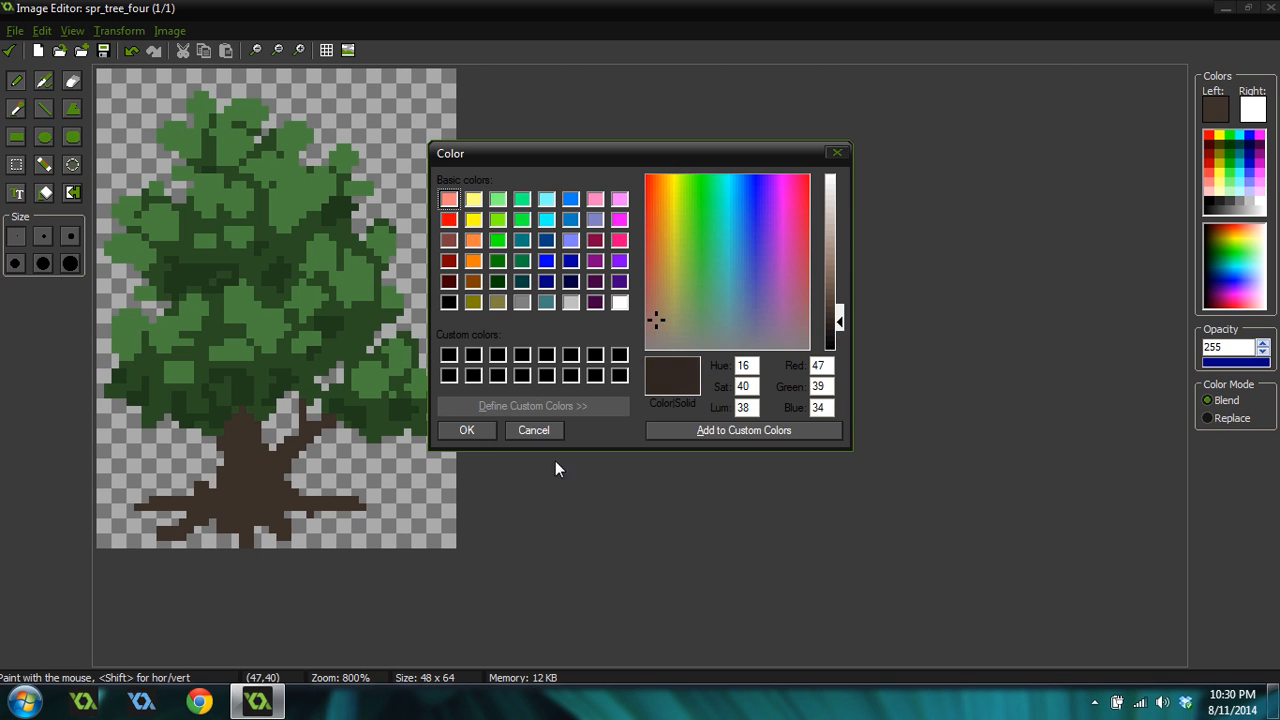
click(483, 438)
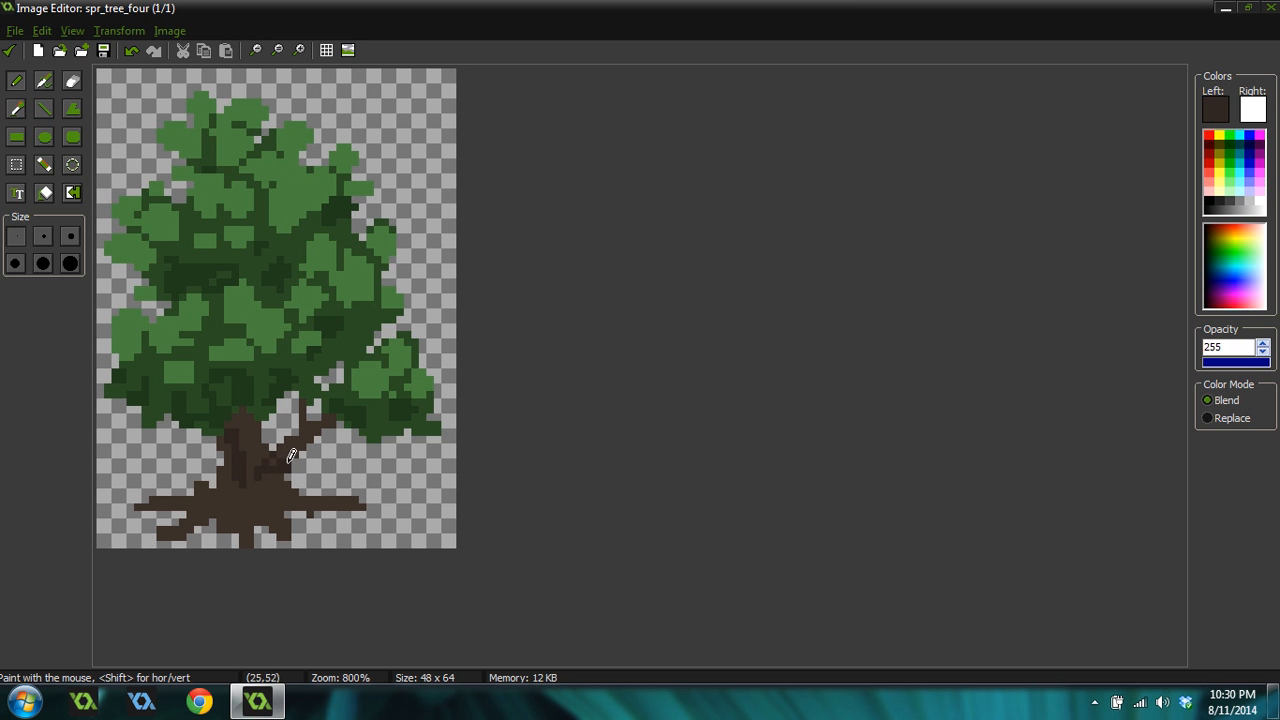
Set the colour mode to Replace, extend the darker brown shadow down the trunk, and flood-fill the upper trunk area it encloses
ctrl+click(310, 397)
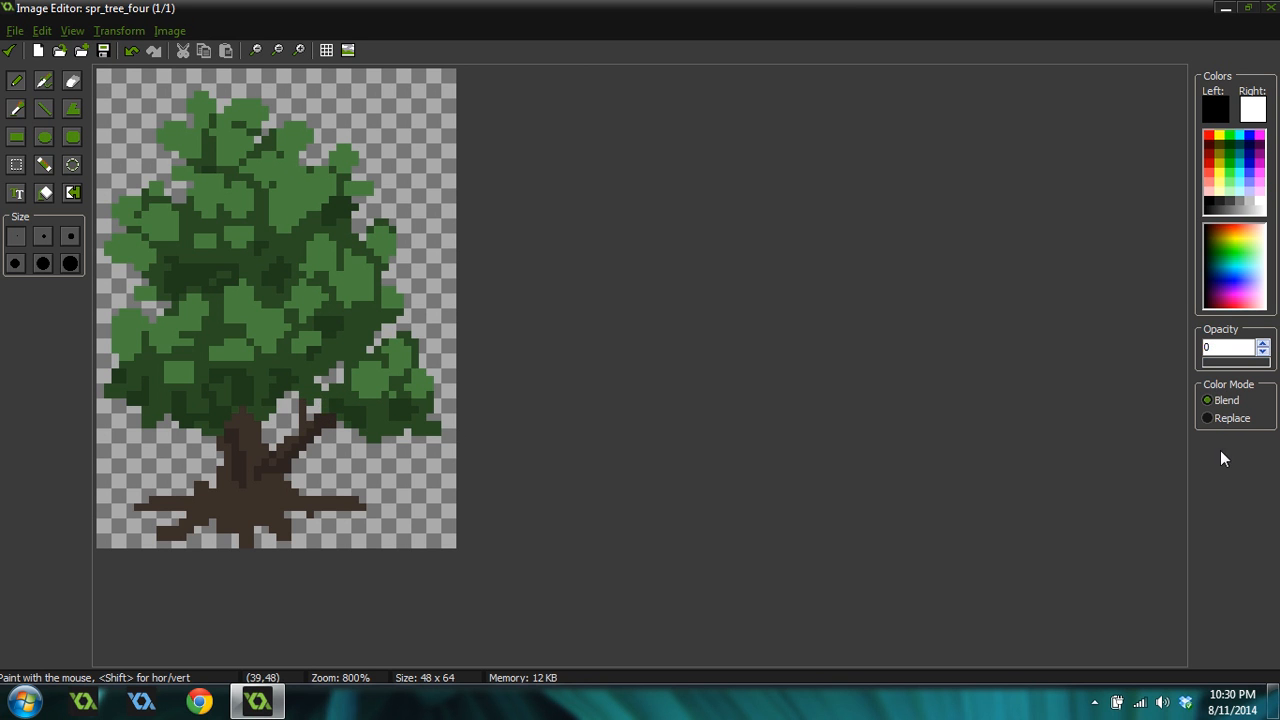
click(1209, 419)
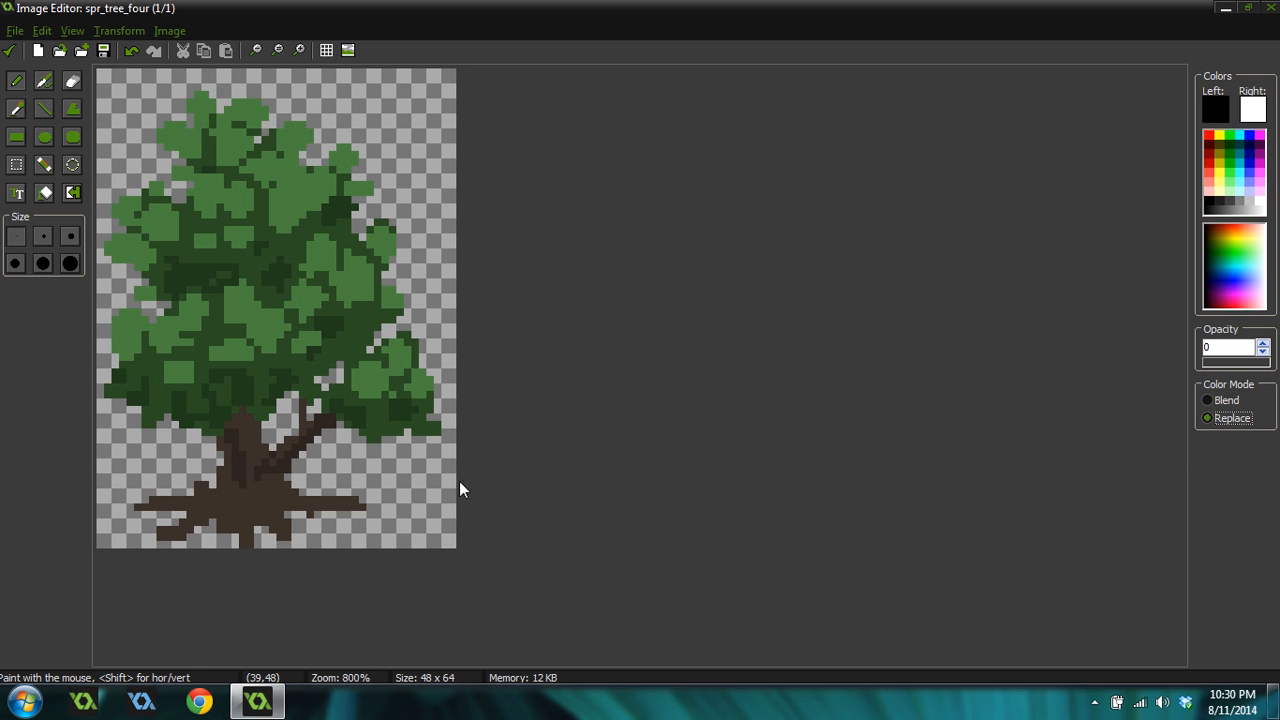
ctrl+click(327, 418)
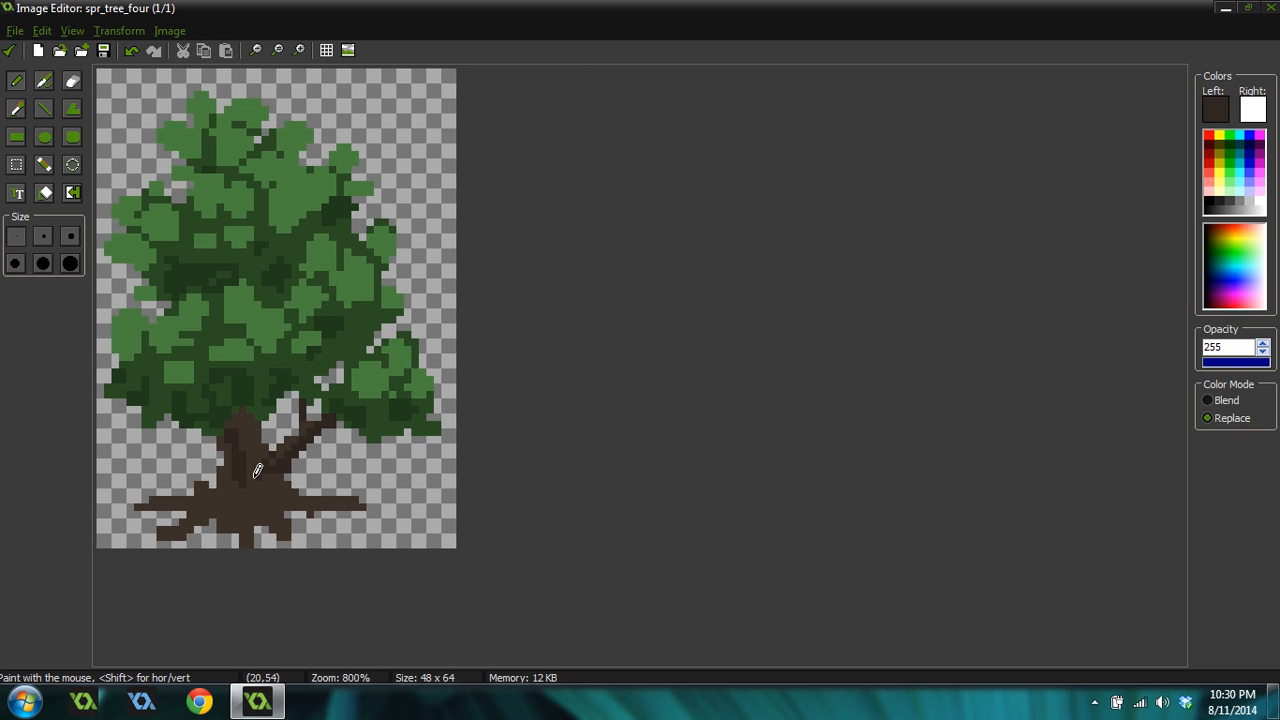
key(f)
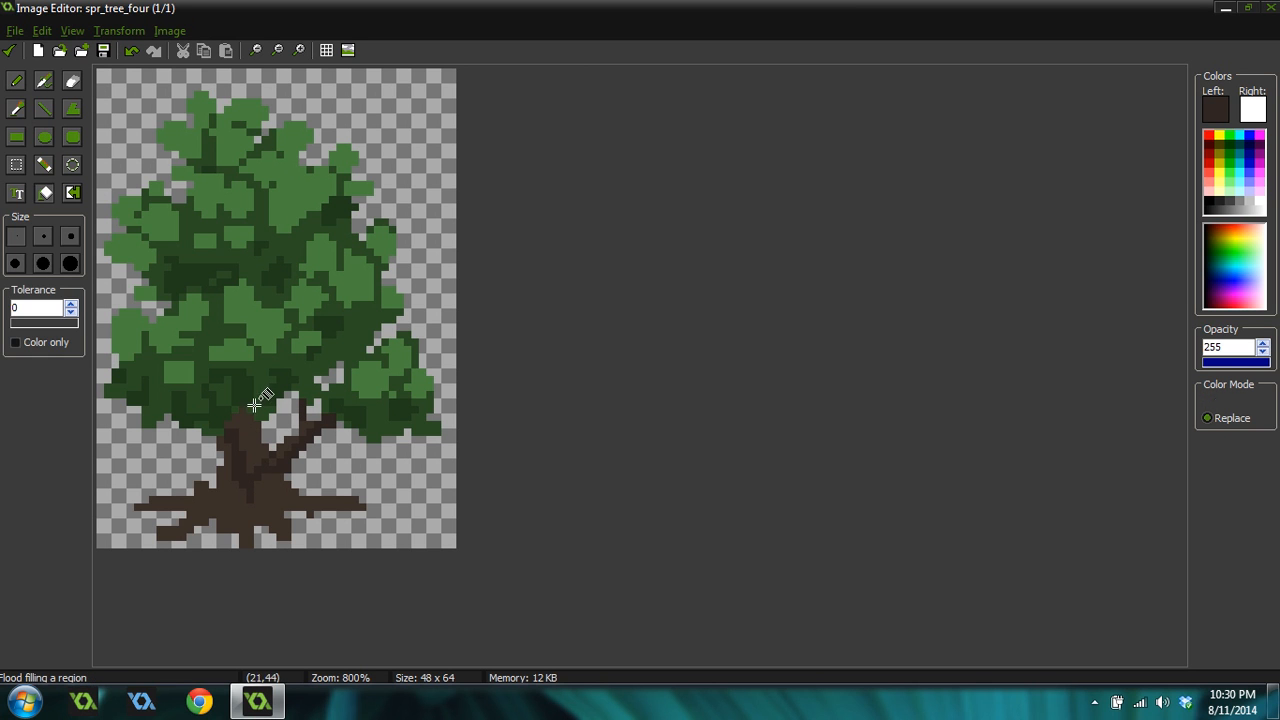
Paint darker brown shading along the trunk's lower sides and across the roots with a freehand drawing tool
click(12, 86)
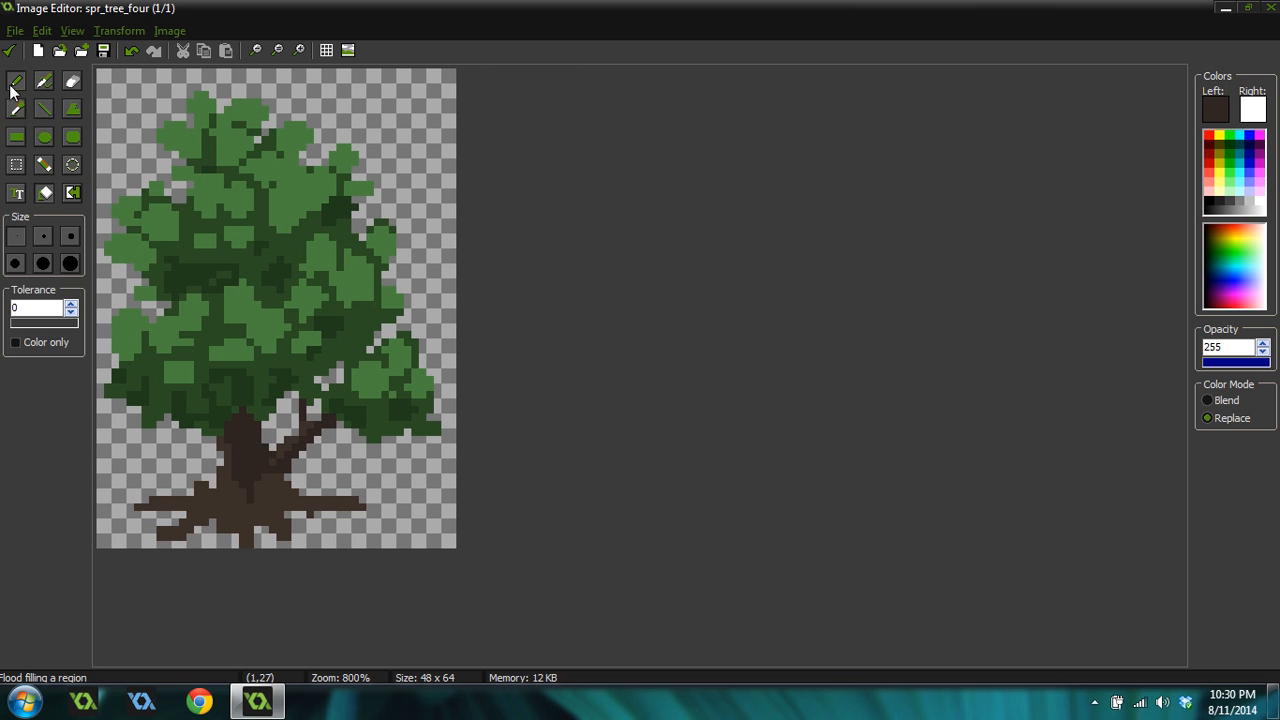
click(16, 108)
click(226, 439)
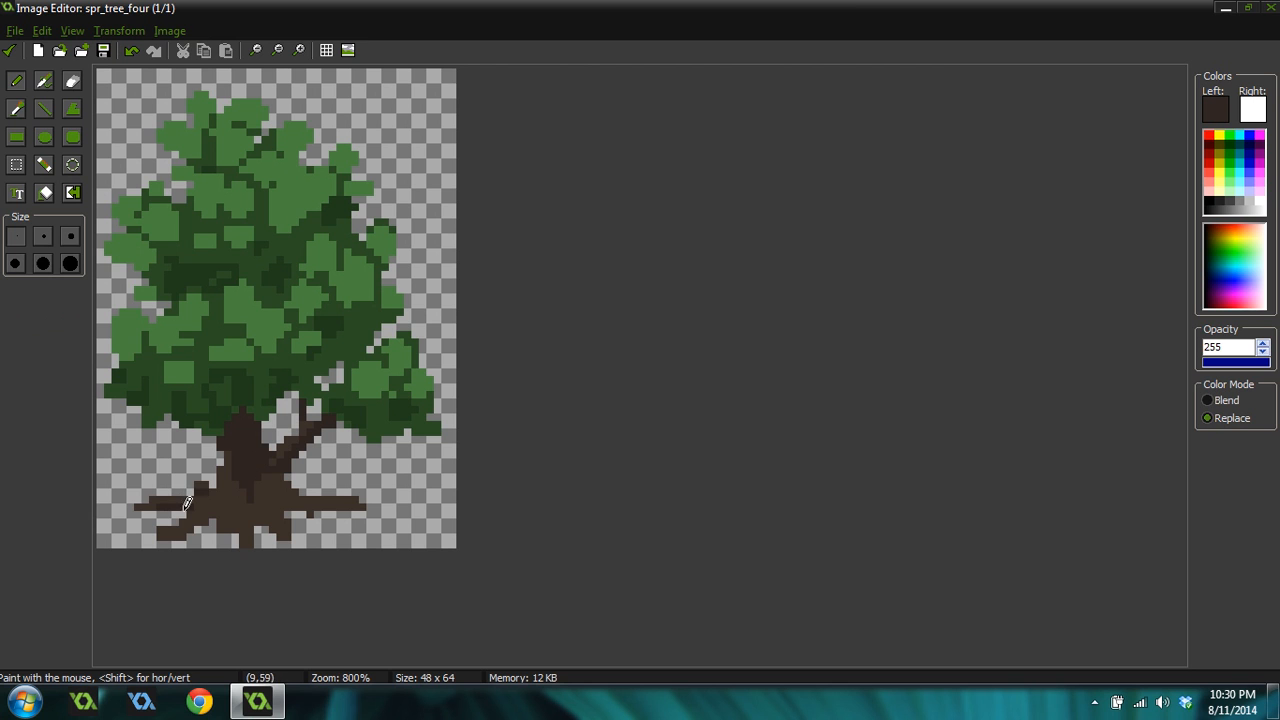
drag(226, 524, 227, 530)
mouse_move(268, 520)
mouse_down()
mouse_move(295, 537)
mouse_move(293, 504)
mouse_up()
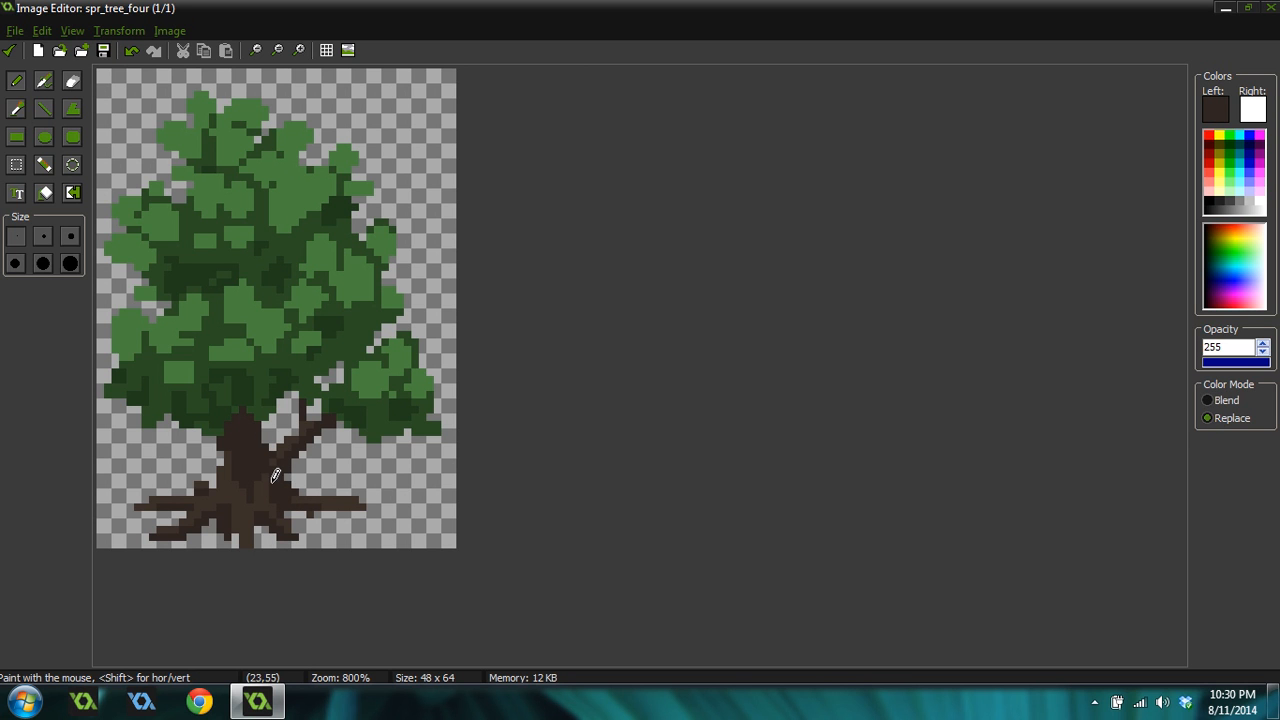
Sample the trunk's darker brown and paint small branch fragments among the leaves in the crown's upper, left and right parts
scroll(290, 450, down, 3)
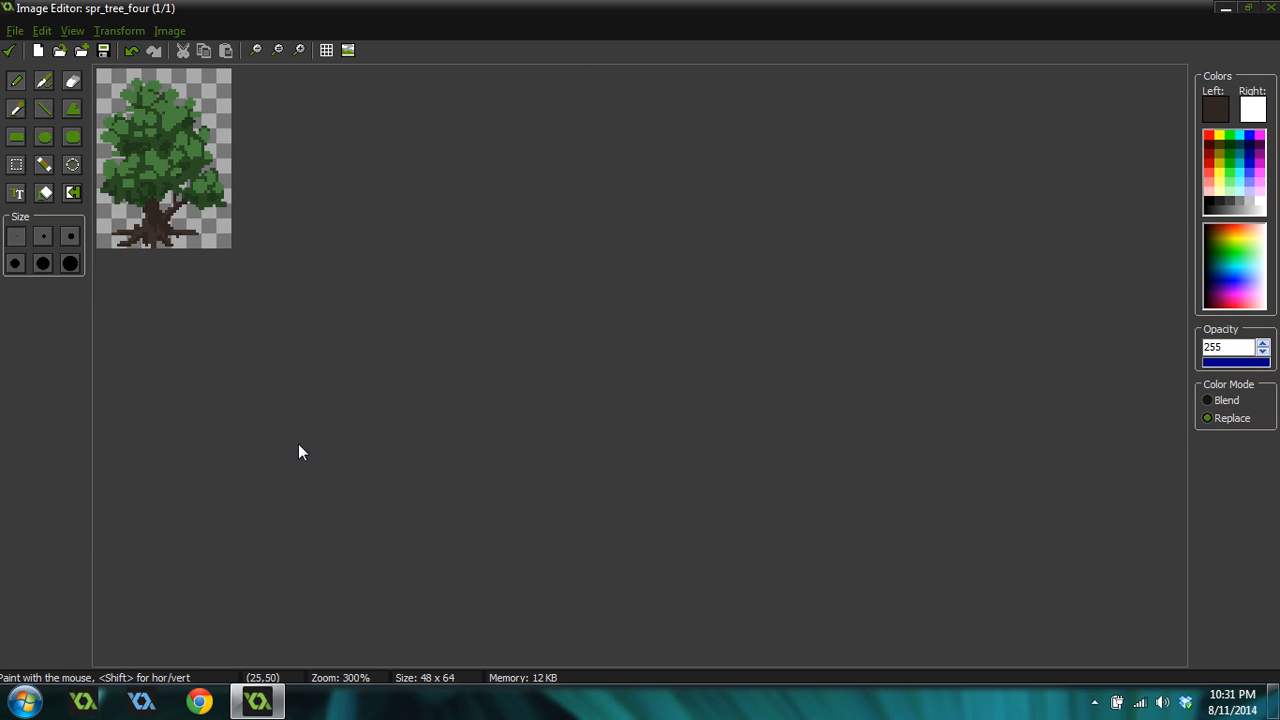
scroll(290, 452, up, 2)
scroll(314, 460, down, 3)
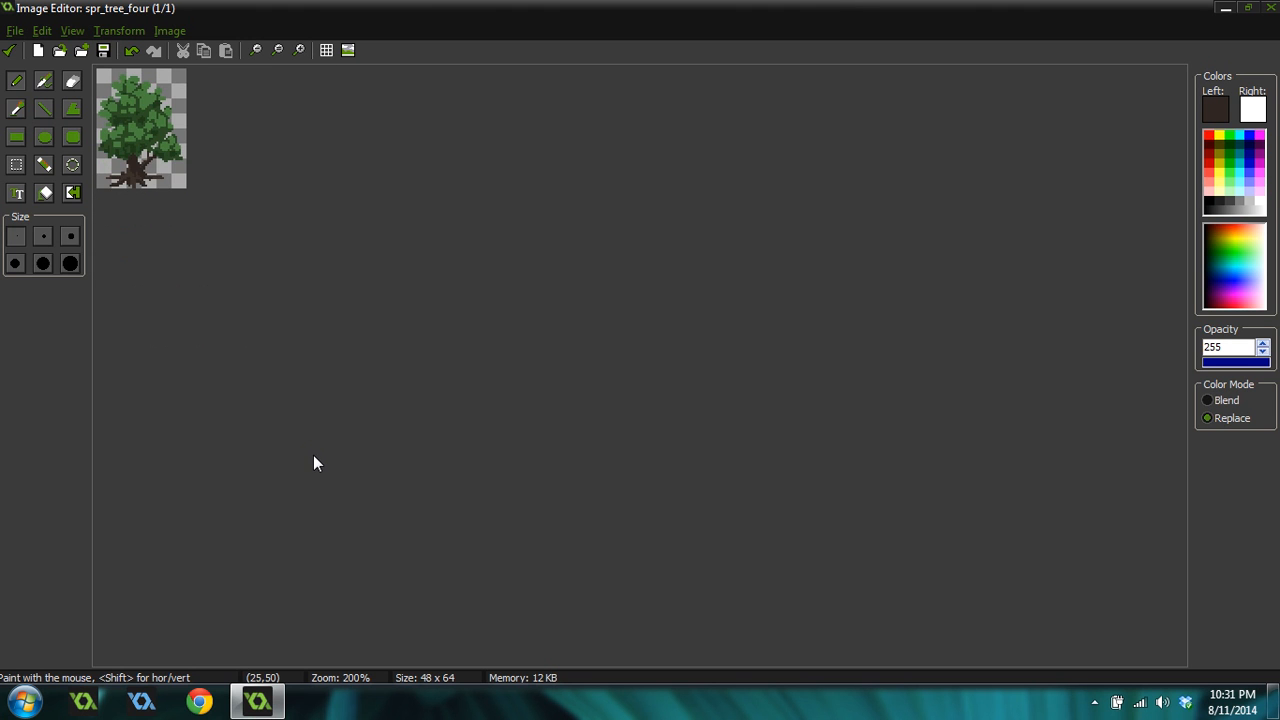
scroll(312, 460, up, 4)
scroll(305, 462, up, 2)
ctrl+click(270, 565)
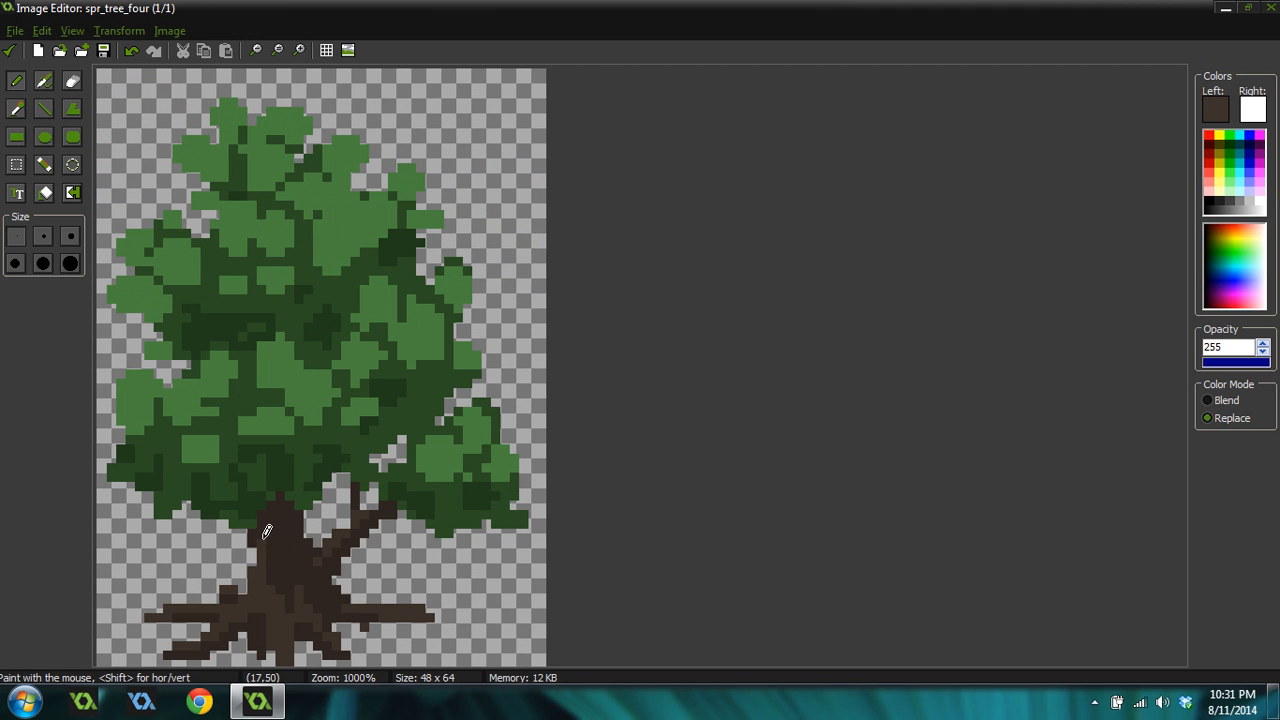
scroll(336, 553, down, 1)
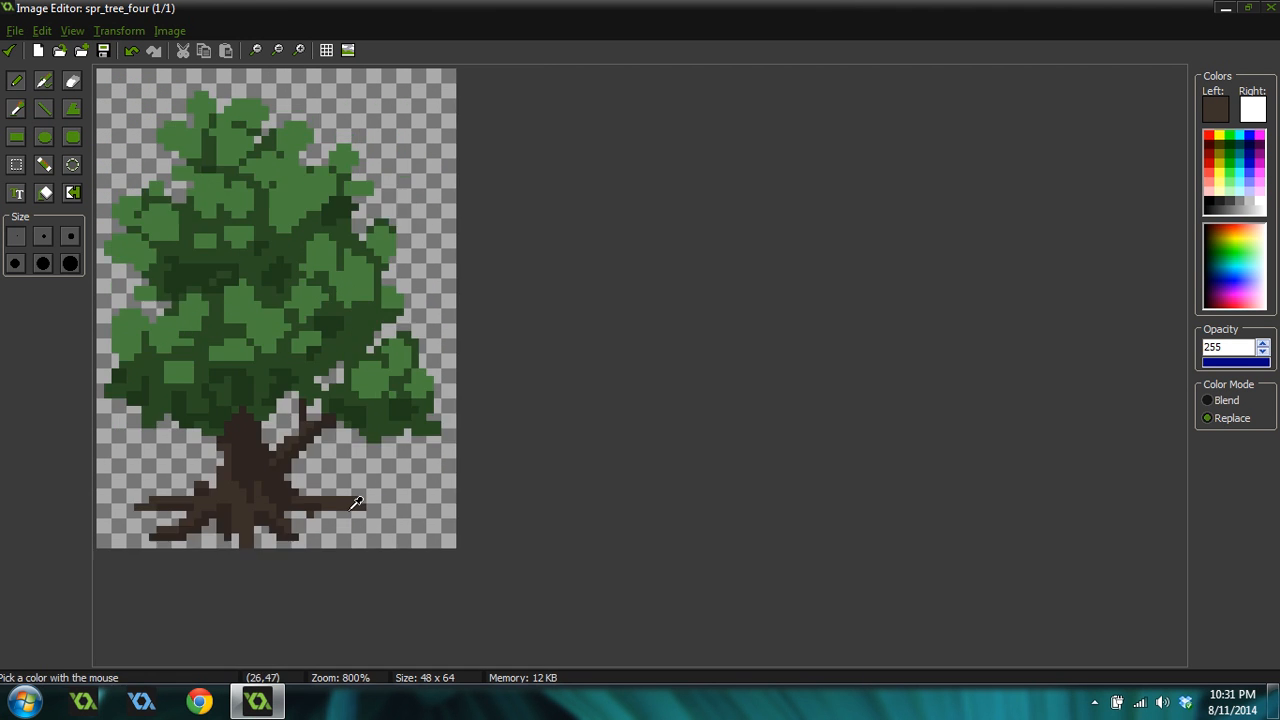
scroll(334, 540, up, 2)
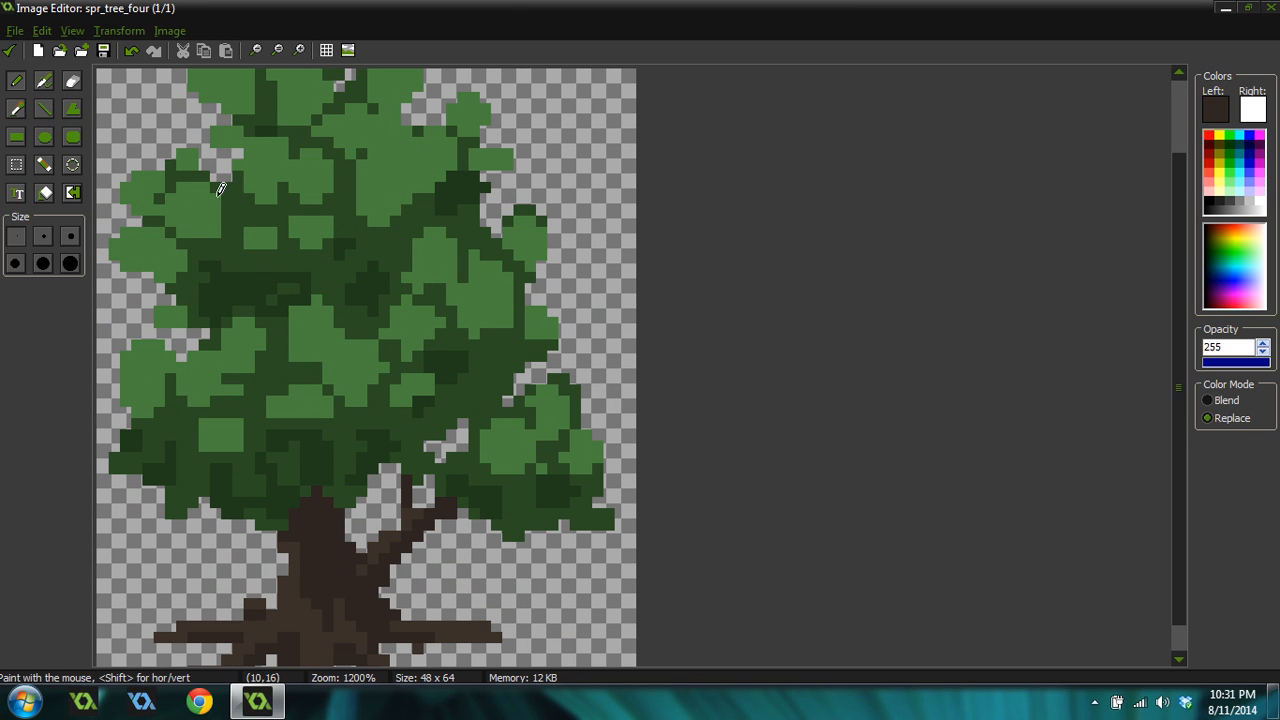
mouse_move(257, 283)
mouse_down()
mouse_move(232, 258)
mouse_move(242, 267)
mouse_up()
ctrl+click(231, 285)
ctrl+click(246, 267)
mouse_move(305, 144)
mouse_down()
mouse_move(305, 133)
mouse_move(296, 150)
mouse_up()
ctrl+scroll(340, 241, down, 2)
ctrl+scroll(322, 264, up, 1)
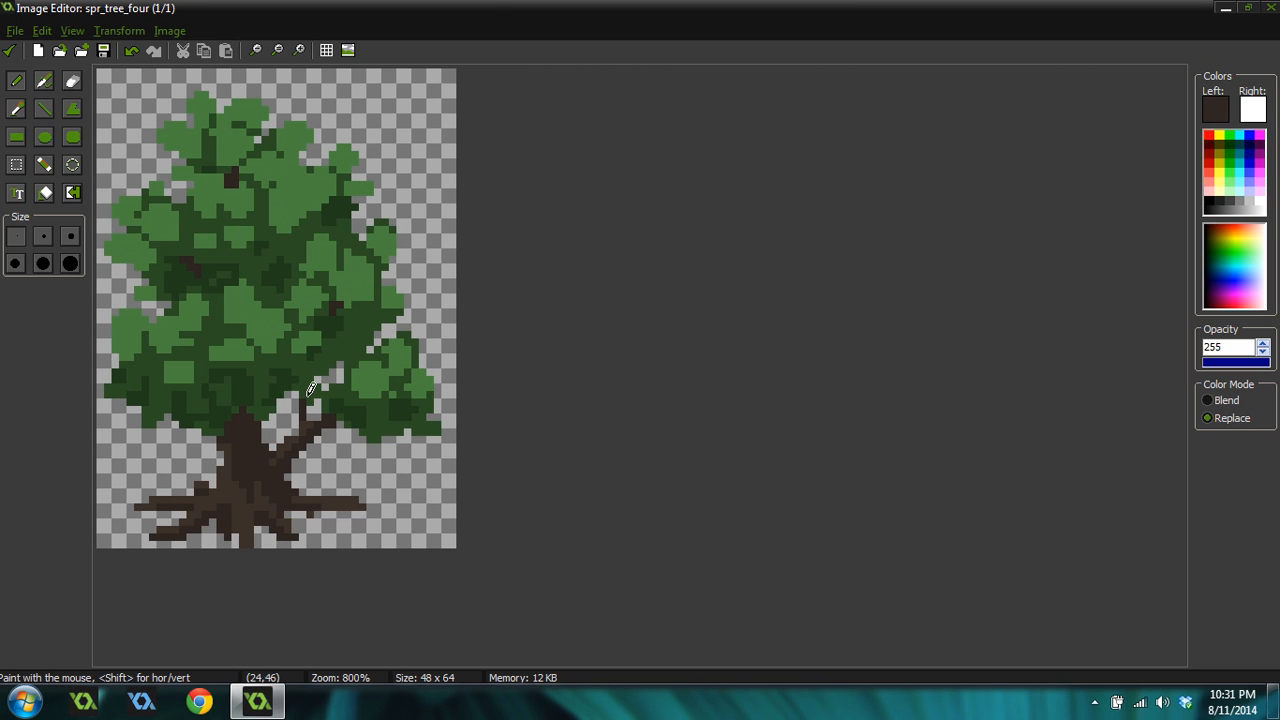
Add a dark brown branch fragment at the crown's lower left, then sample the transparent background and cut small see-through gaps into the foliage
scroll(330, 282, down, 1)
scroll(282, 283, up, 1)
ctrl+click(410, 290)
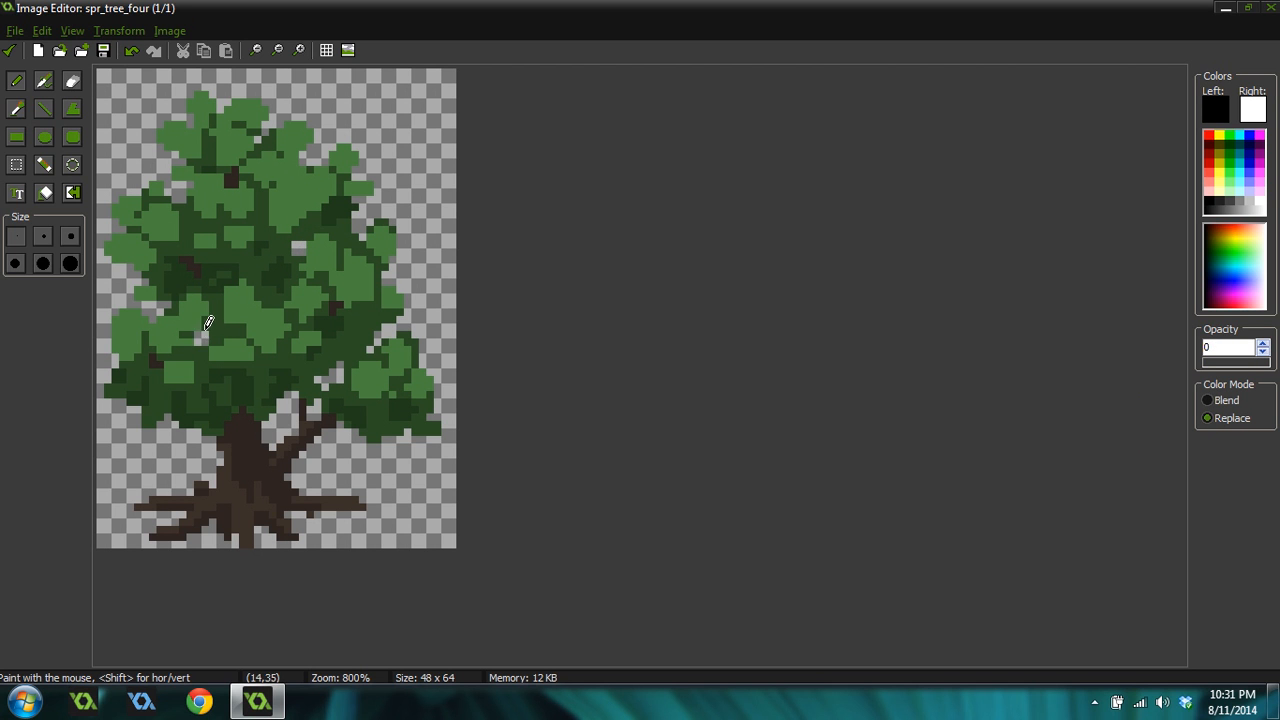
scroll(254, 214, down, 4)
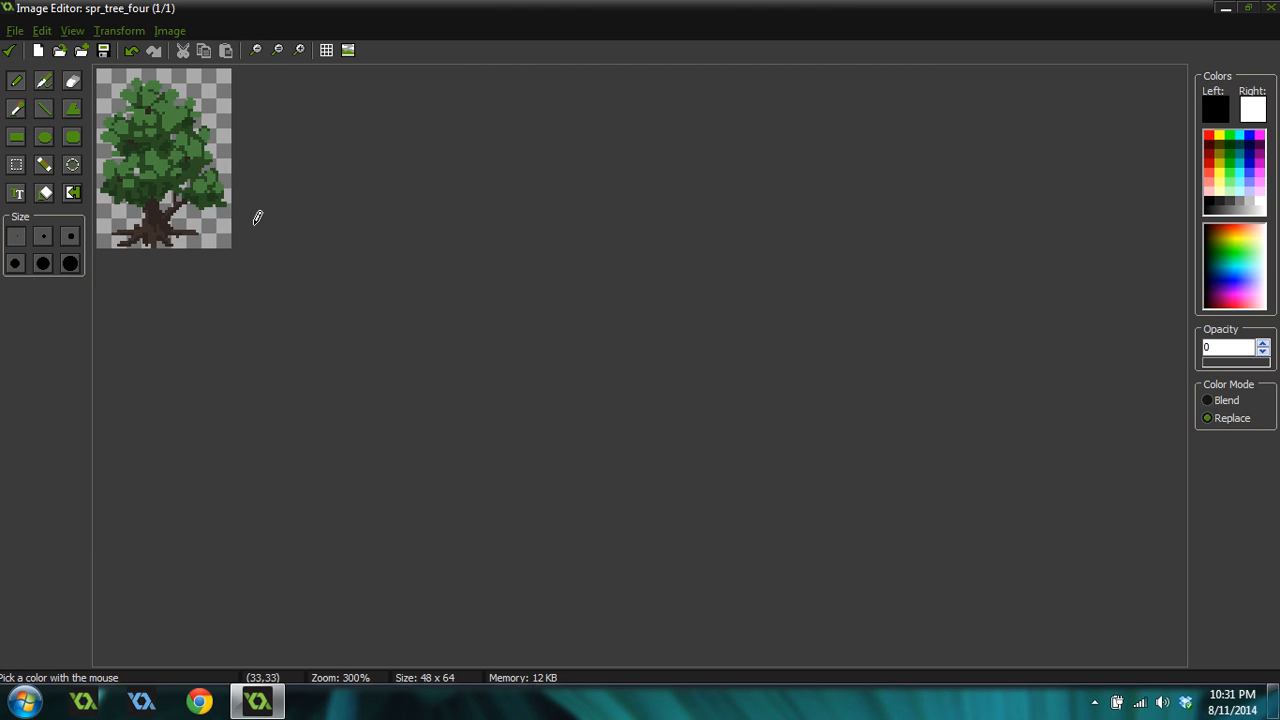
scroll(300, 230, up, 3)
scroll(354, 241, down, 1)
scroll(334, 240, up, 1)
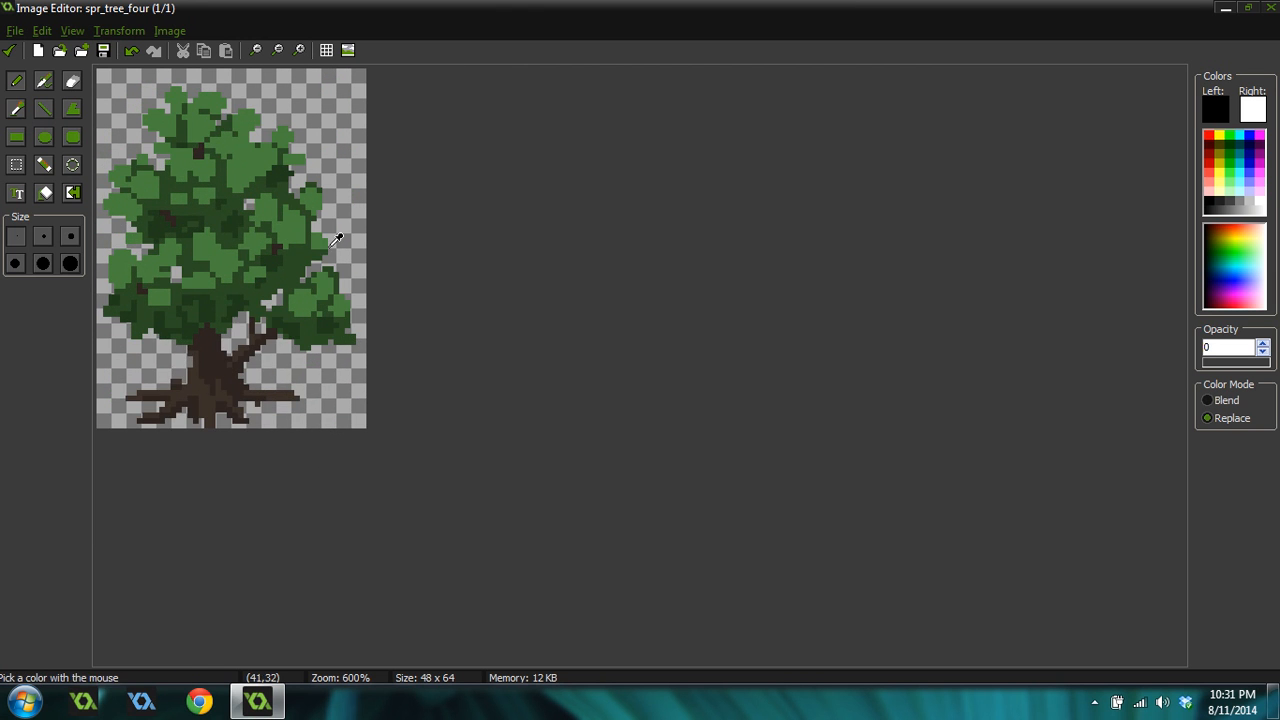
scroll(334, 240, up, 2)
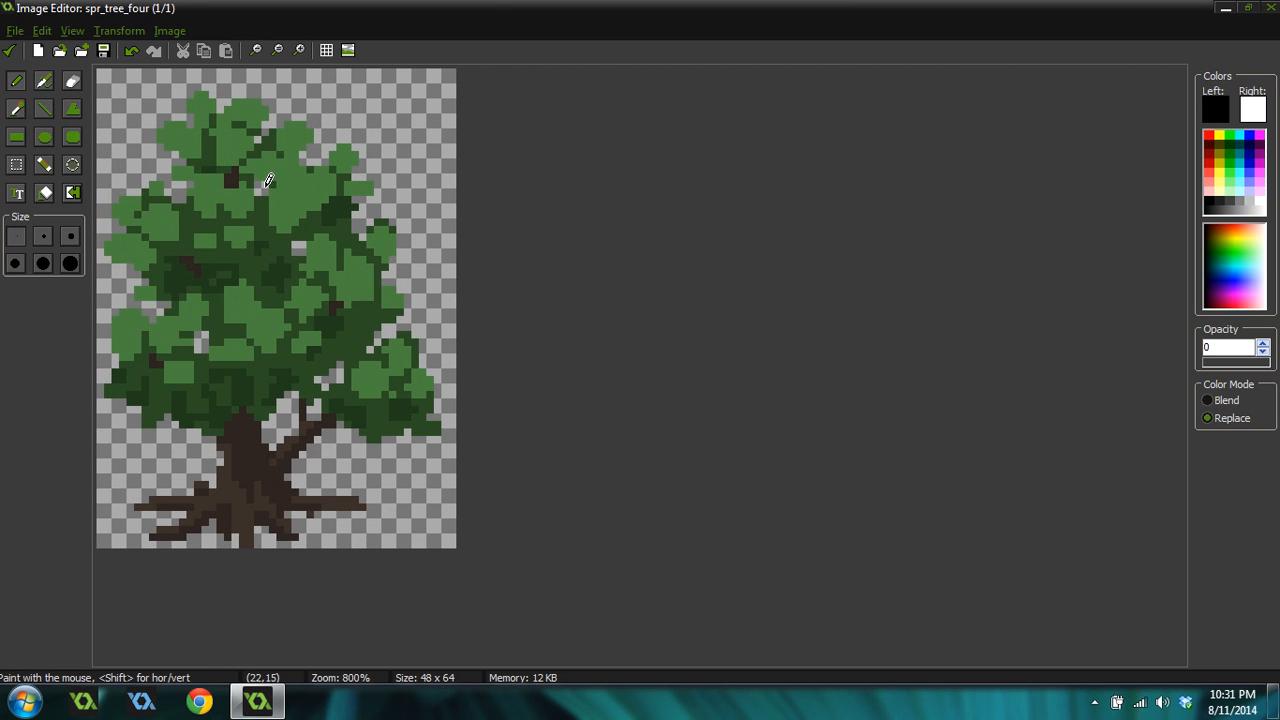
ctrl+scroll(334, 150, down, 3)
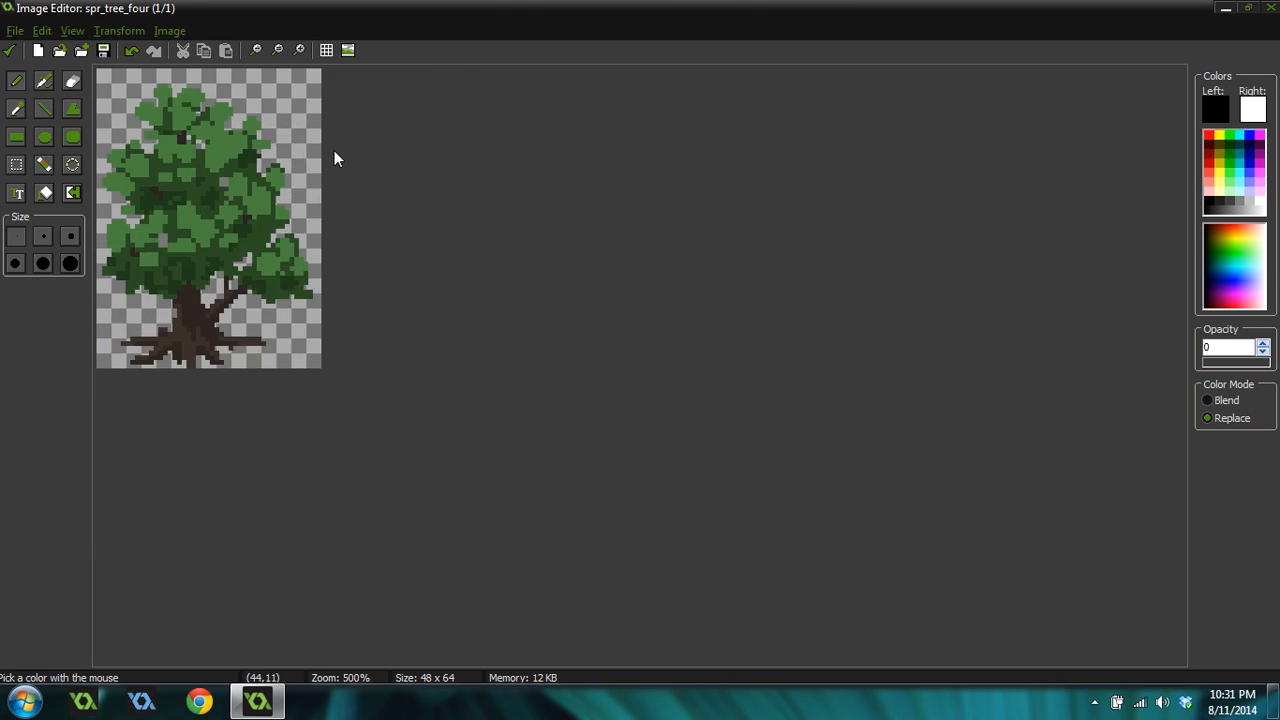
ctrl+scroll(277, 206, down, 1)
ctrl+scroll(220, 262, up, 1)
ctrl+scroll(220, 262, up, 2)
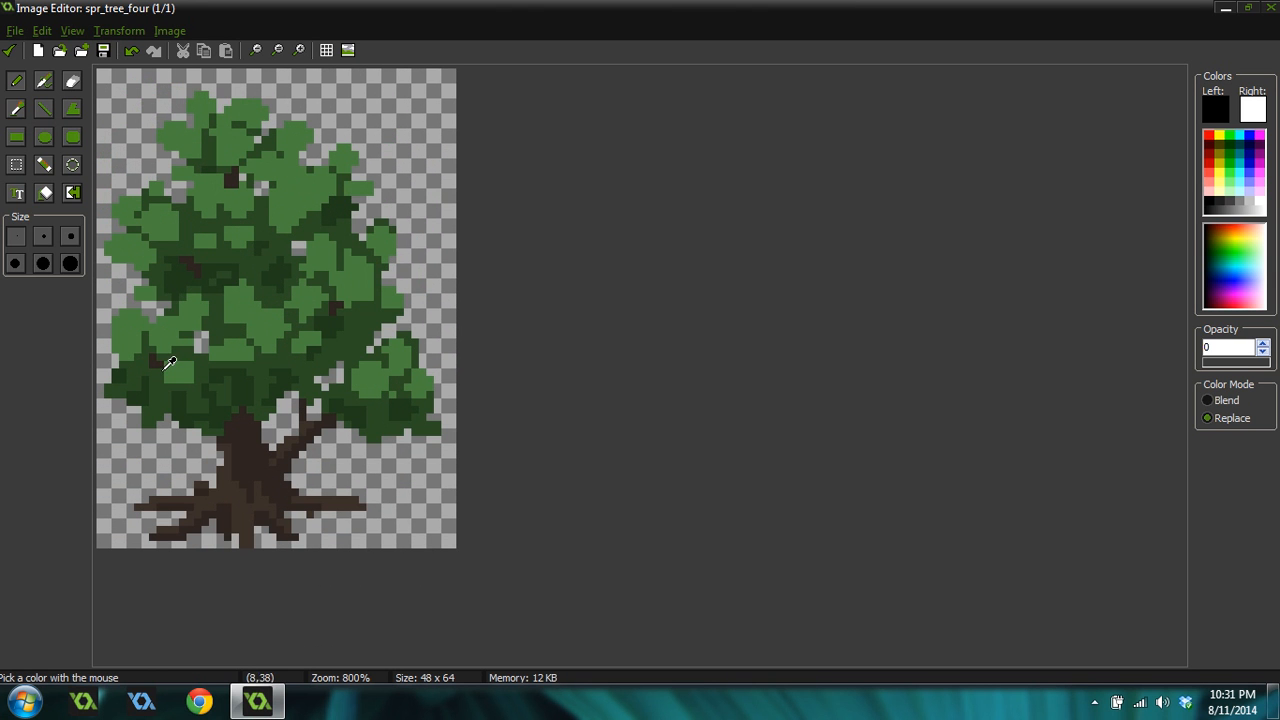
Accept the tree image edits and return to the sprite's frame overview
ctrl+click(228, 490)
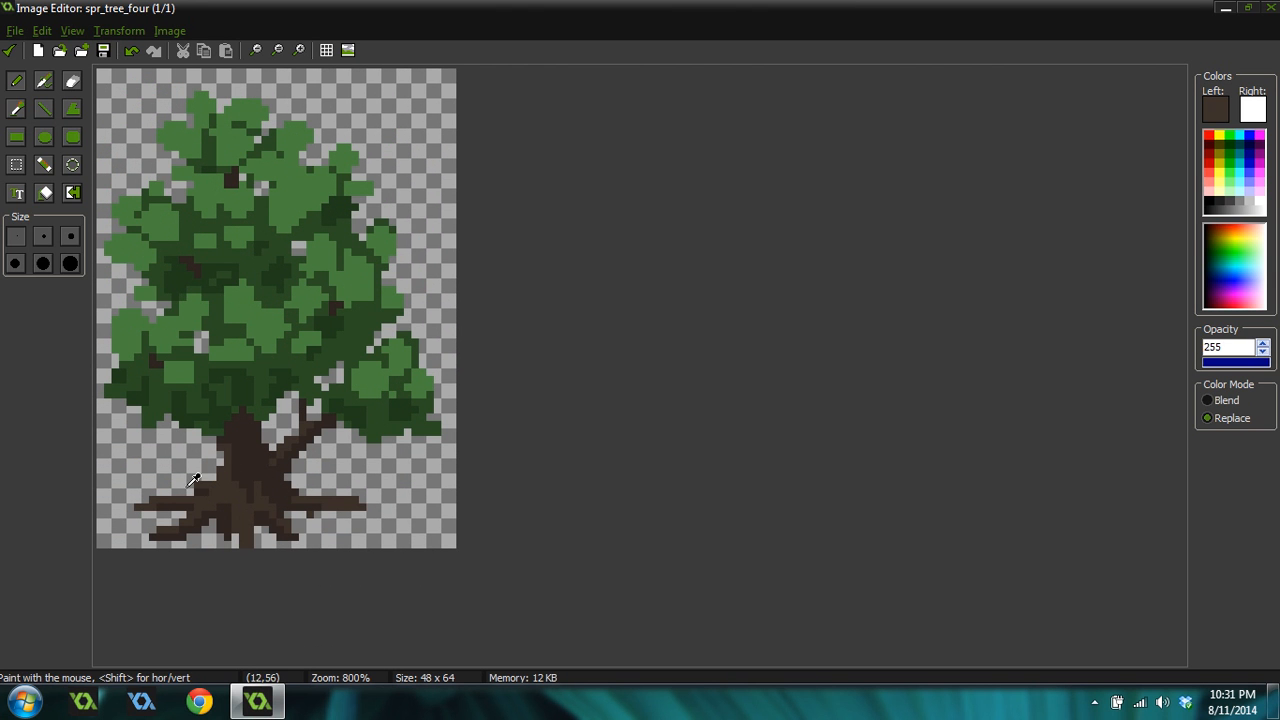
ctrl+click(188, 486)
ctrl+scroll(340, 450, down, 1)
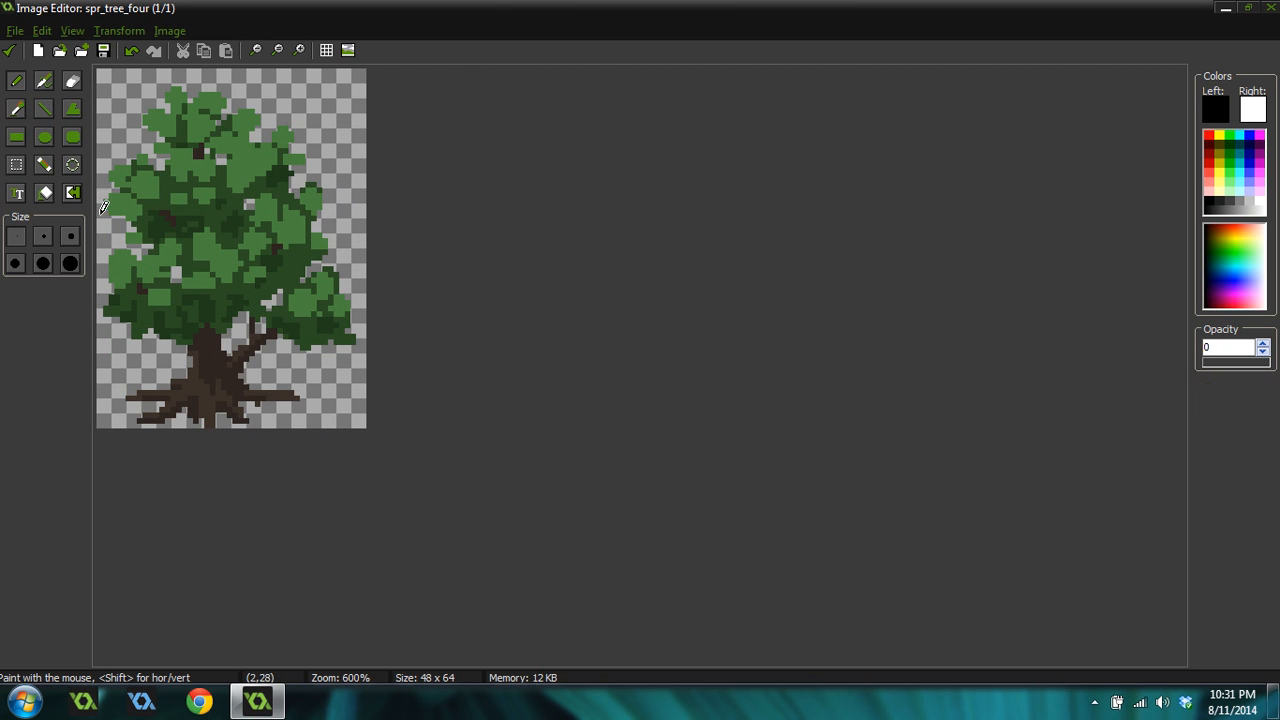
click(10, 50)
click(516, 283)
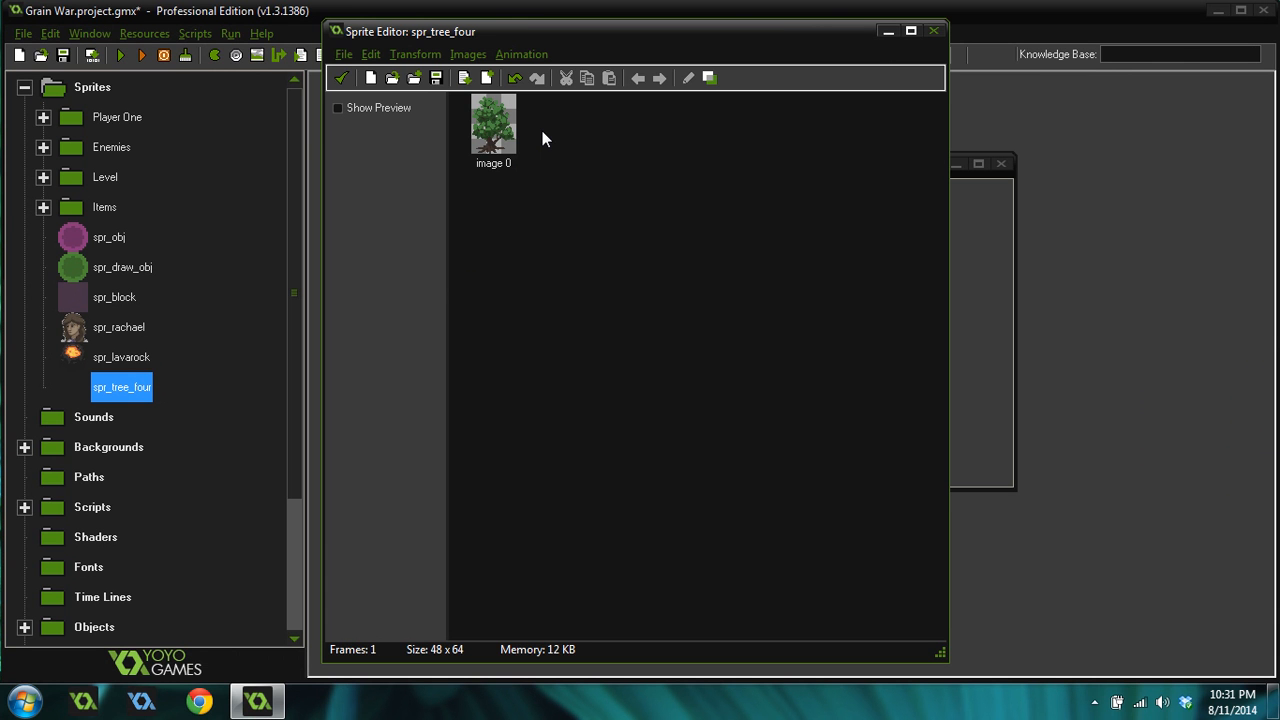
Reopen the tree image and try drawing thin hanging vines in the darkest foliage green across the trunk and beneath the right leaf cluster
double_click(485, 133)
scroll(229, 236, up, 3)
scroll(297, 416, down, 3)
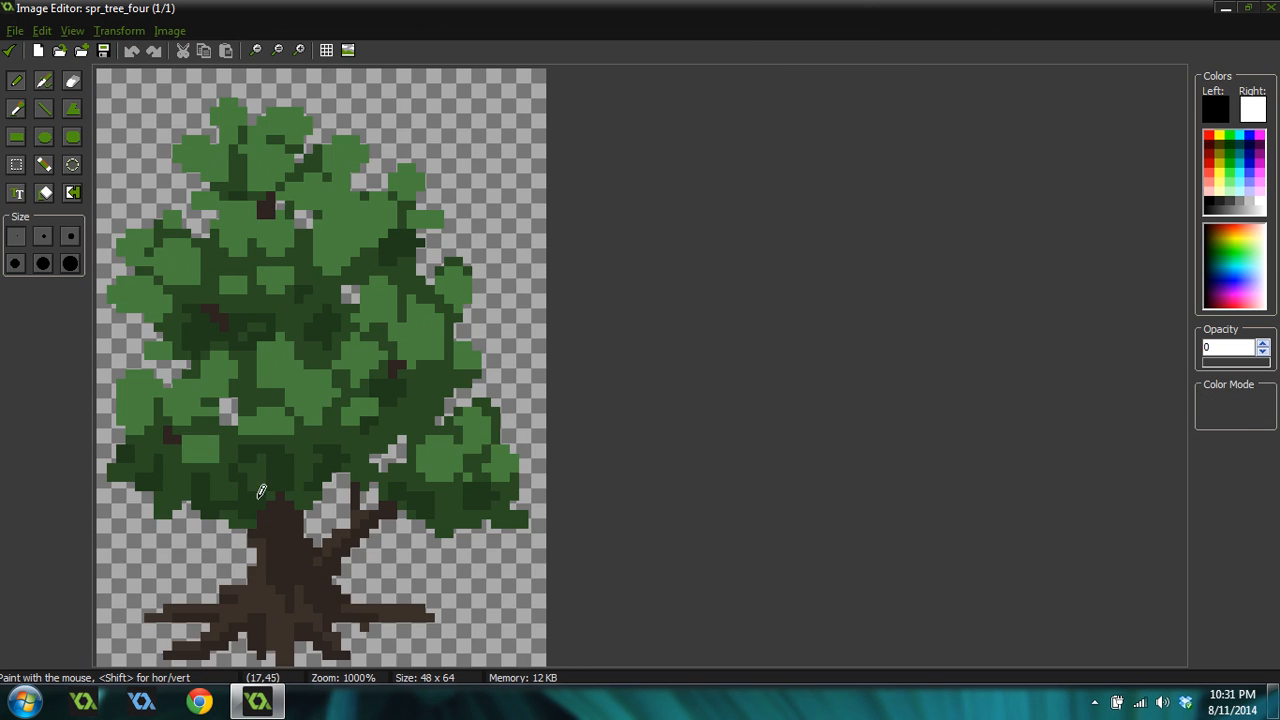
scroll(203, 363, up, 1)
ctrl+click(182, 405)
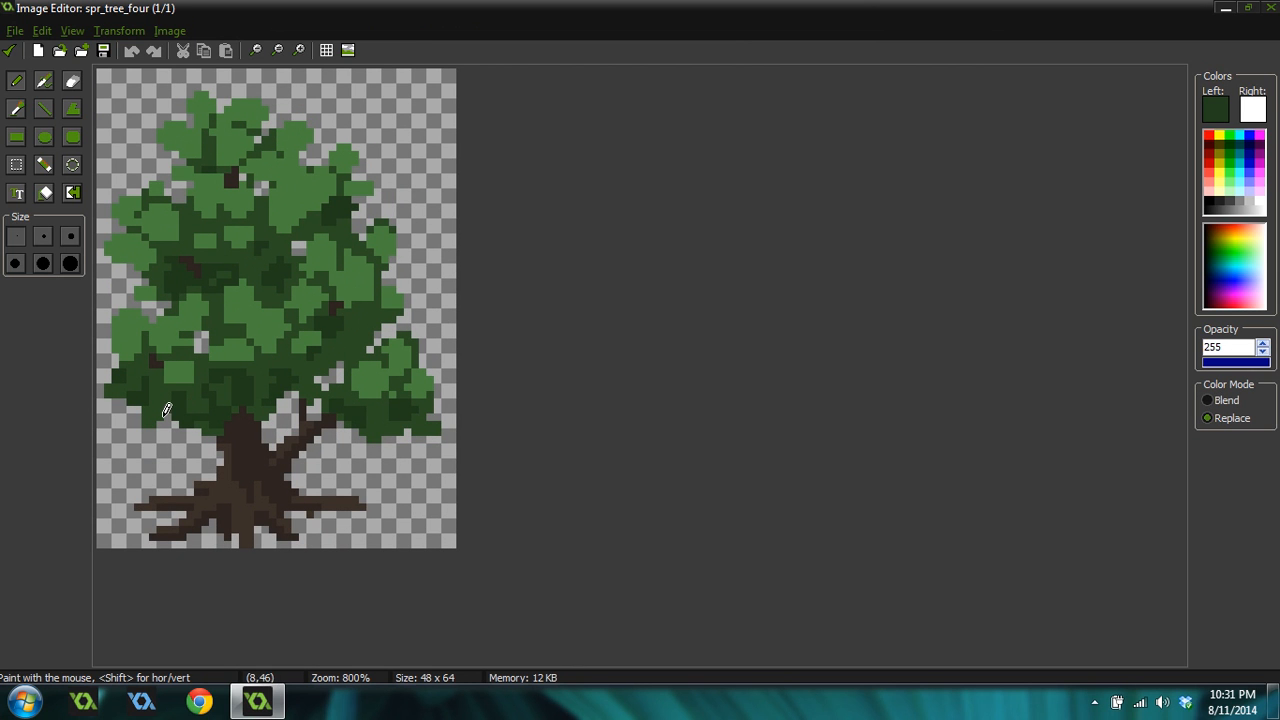
click(189, 438)
mouse_move(191, 434)
mouse_down()
mouse_move(233, 494)
mouse_move(274, 476)
mouse_up()
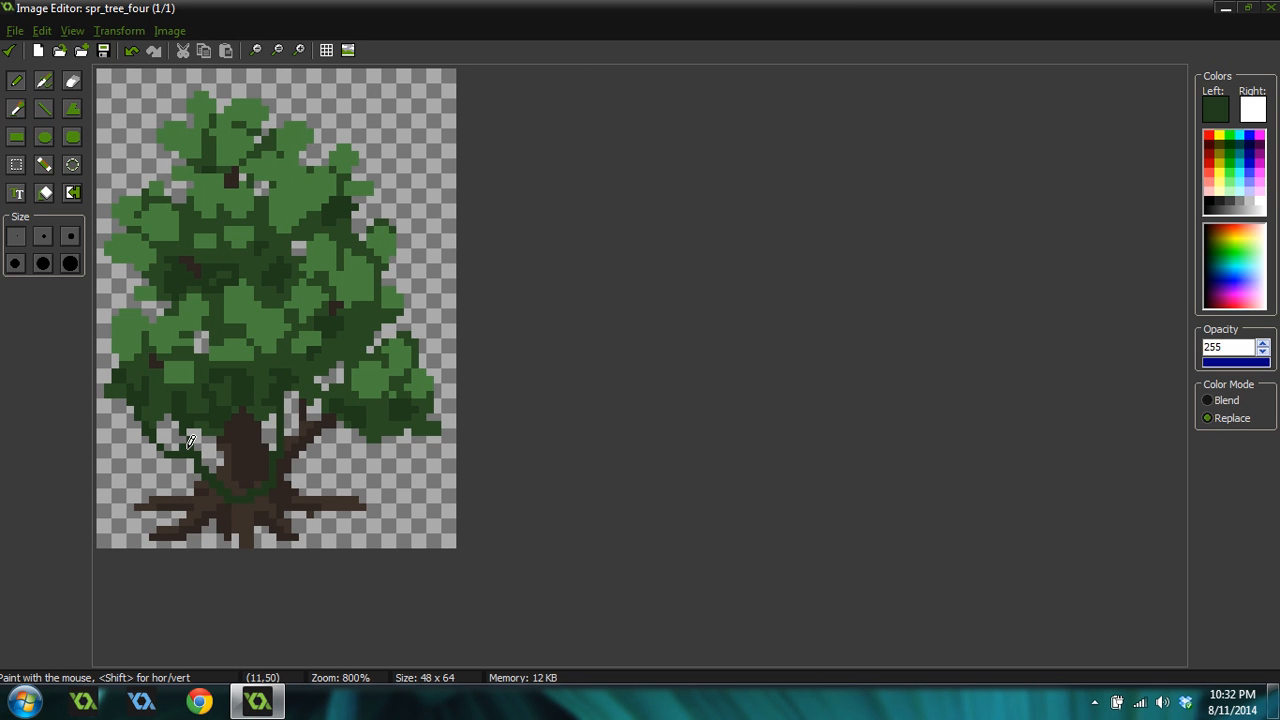
mouse_move(410, 425)
mouse_down()
mouse_move(372, 488)
mouse_move(346, 434)
mouse_up()
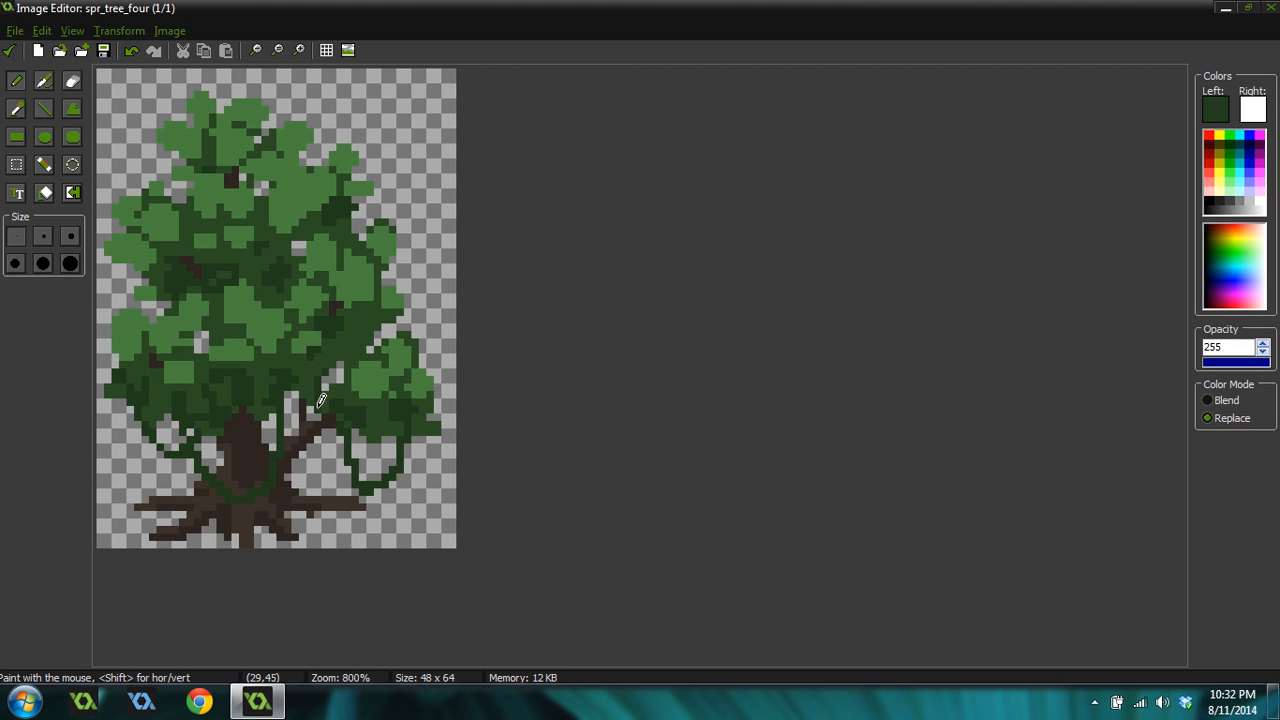
Check the vines at smaller zoom levels and undo all the vine strokes
scroll(470, 424, down, 3)
scroll(467, 411, up, 3)
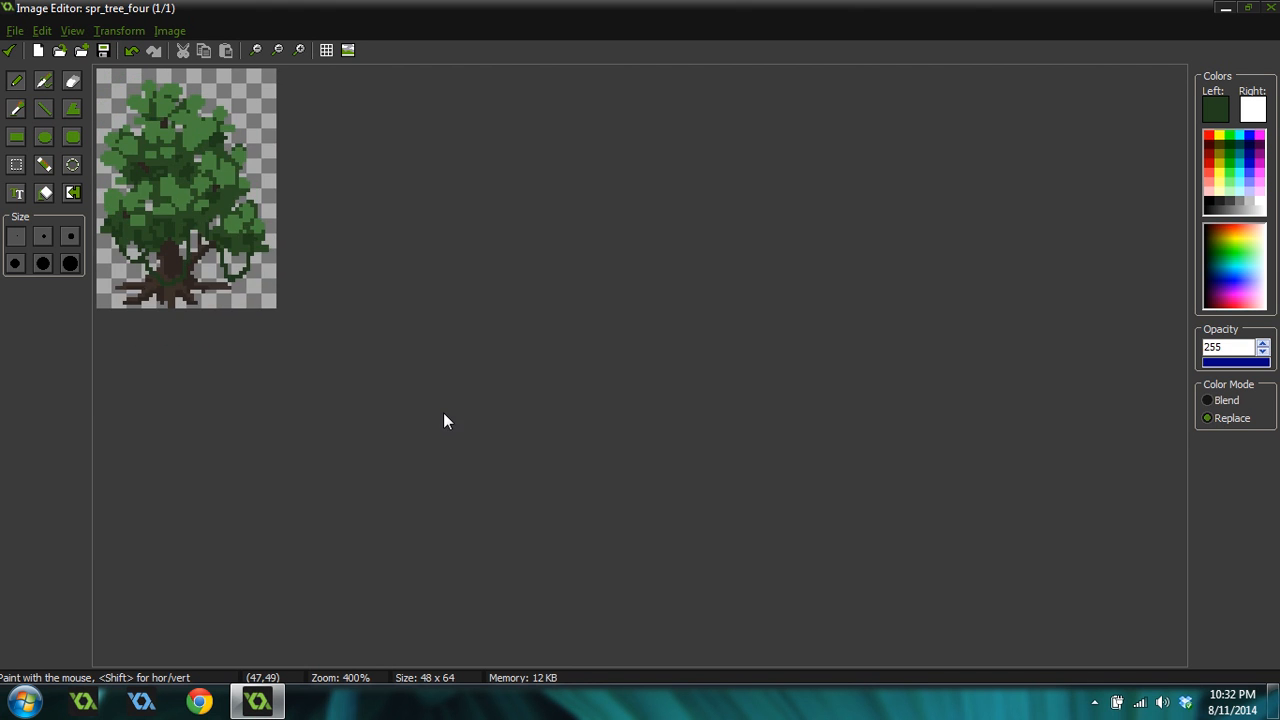
scroll(443, 412, down, 1)
scroll(482, 408, up, 2)
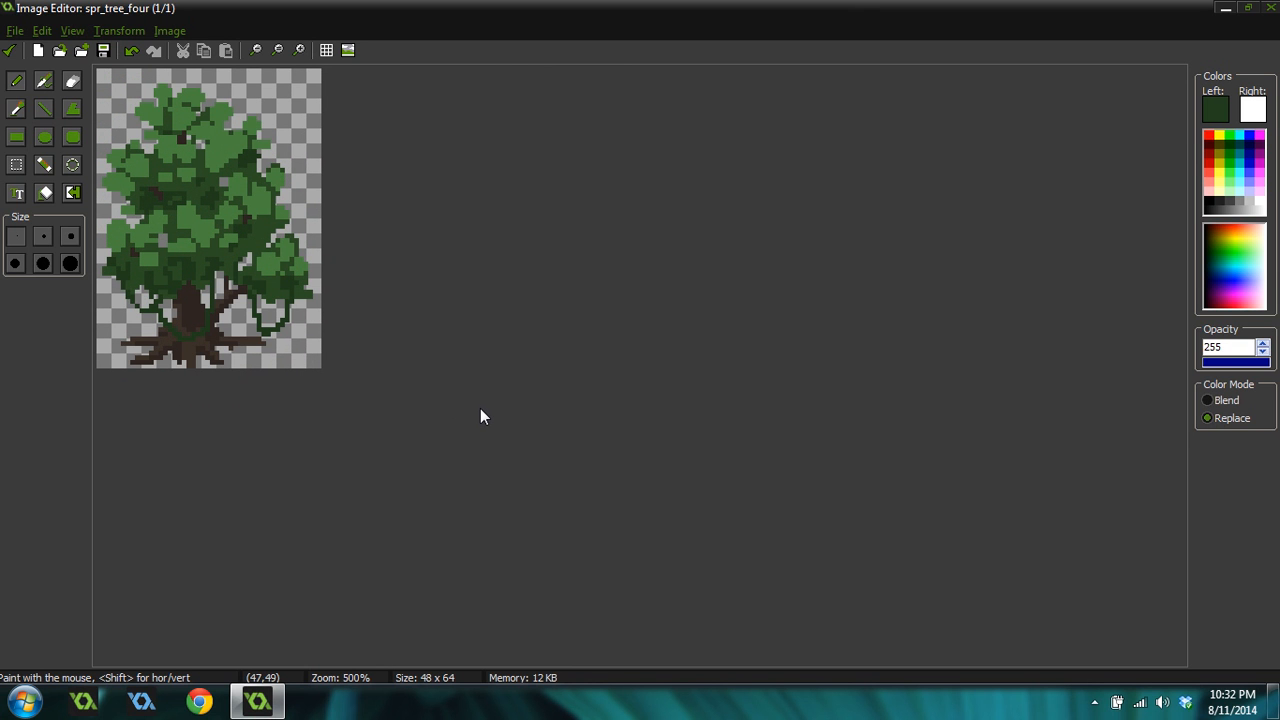
key(ctrl+z)
key(ctrl+z)
key(ctrl+z)
key(ctrl+z)
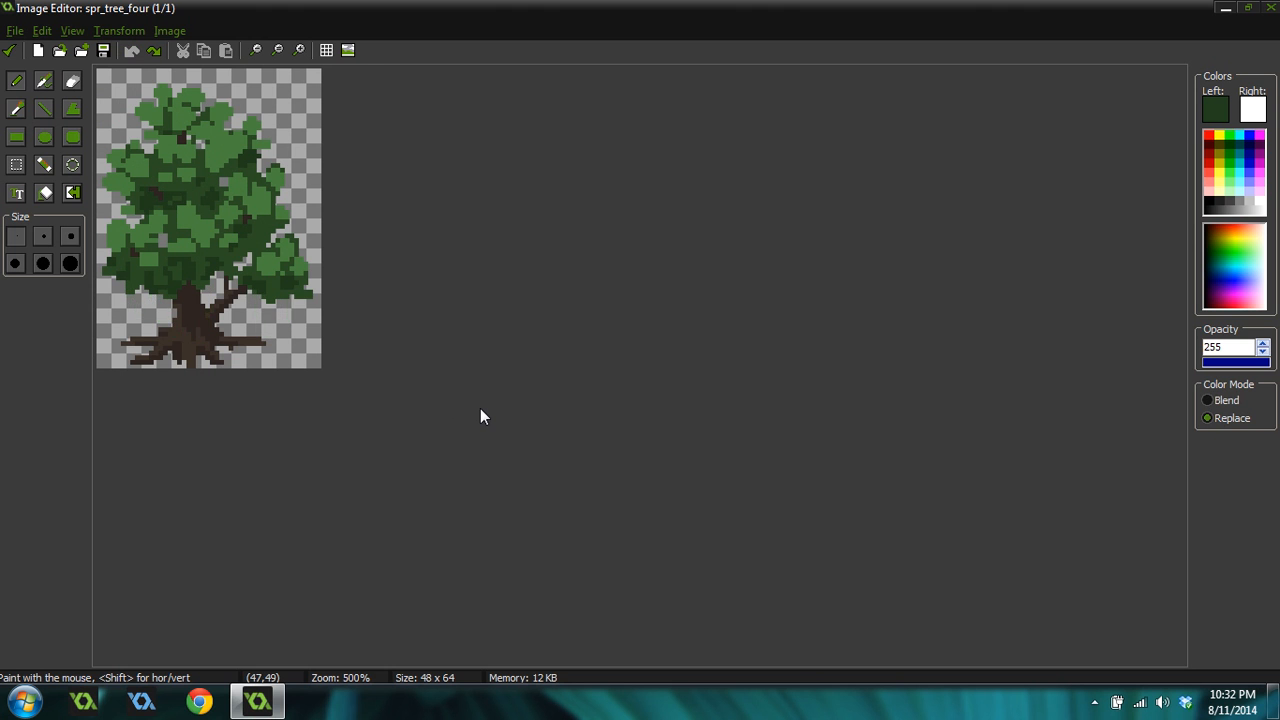
Accept the tree image without vines and reopen the frame for editing
scroll(345, 320, up, 1)
click(9, 50)
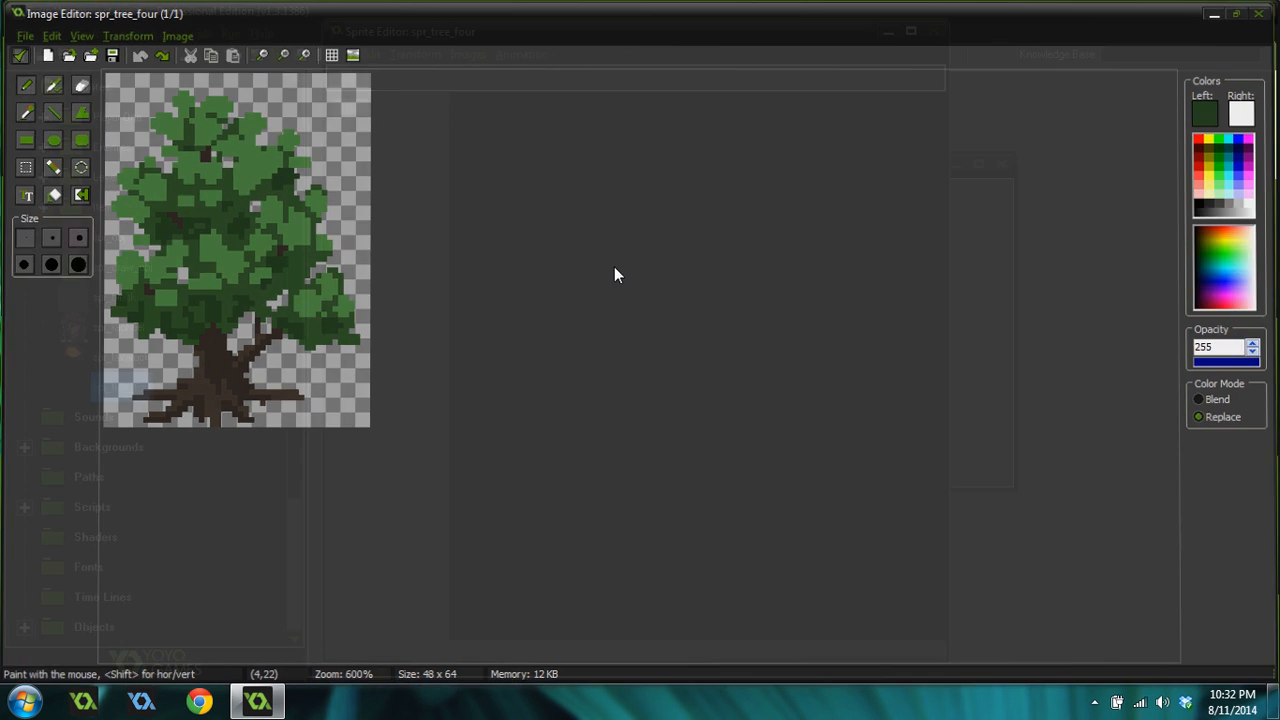
double_click(492, 145)
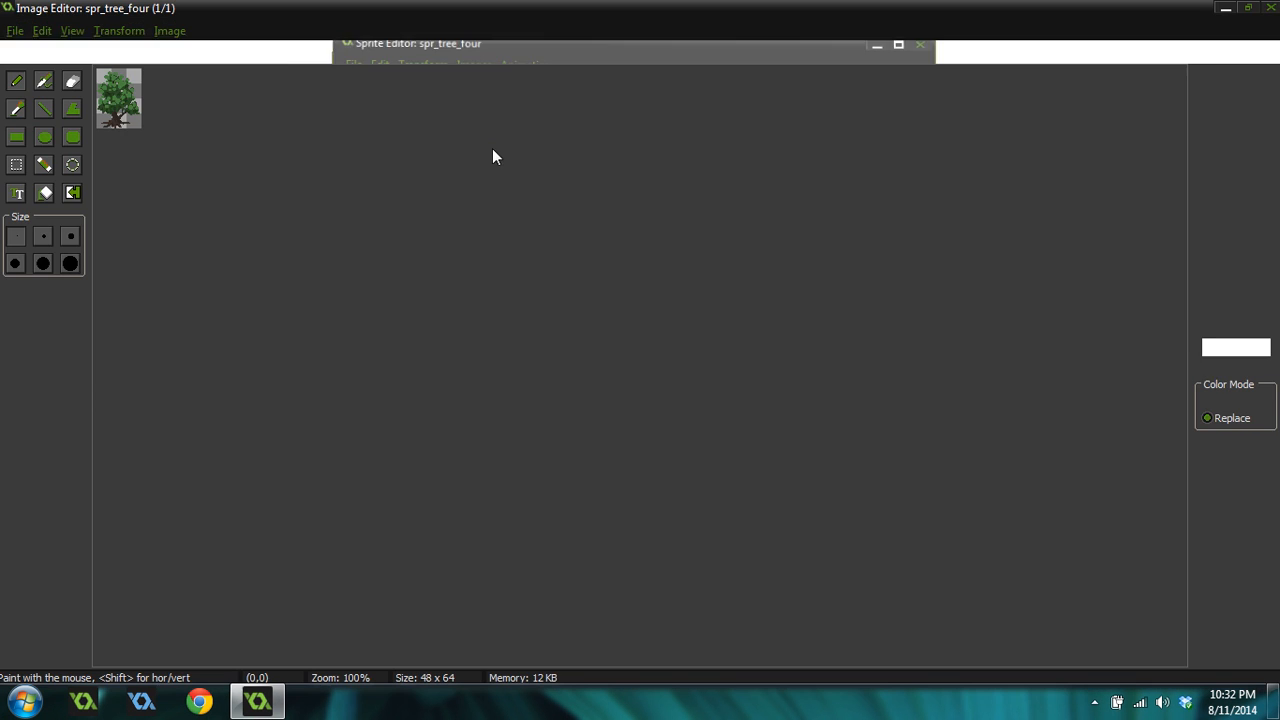
scroll(467, 219, up, 1)
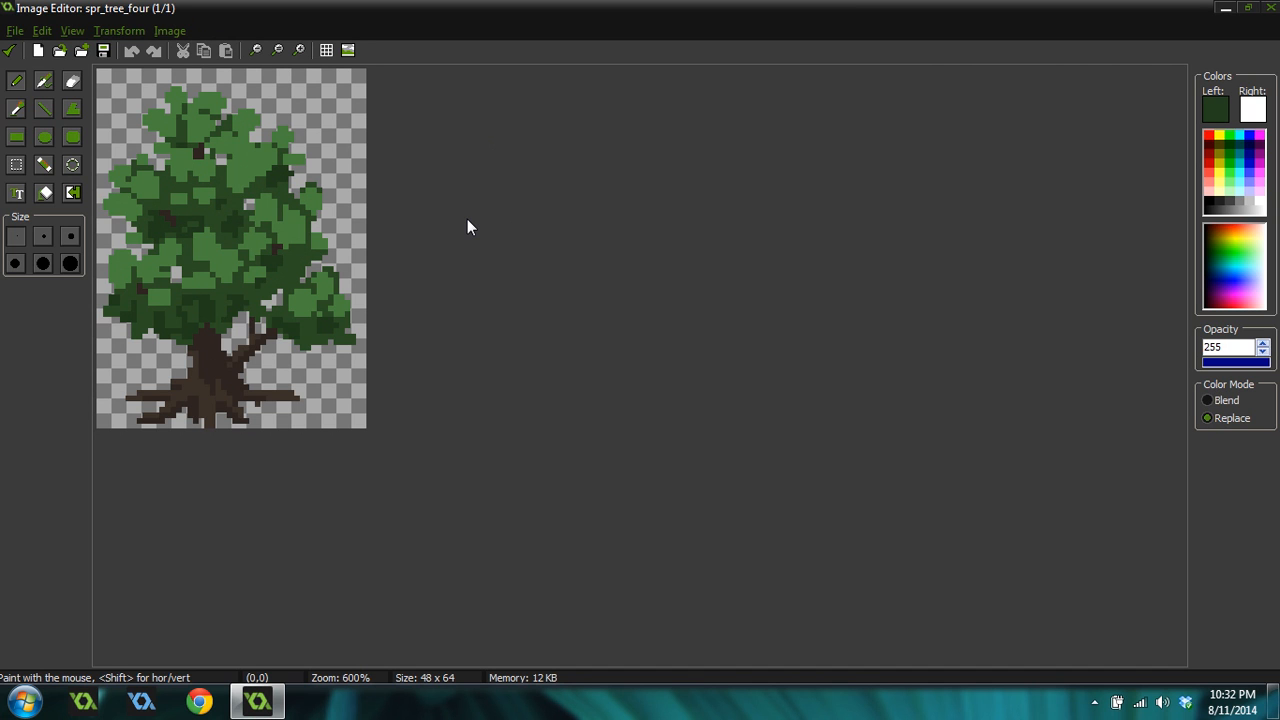